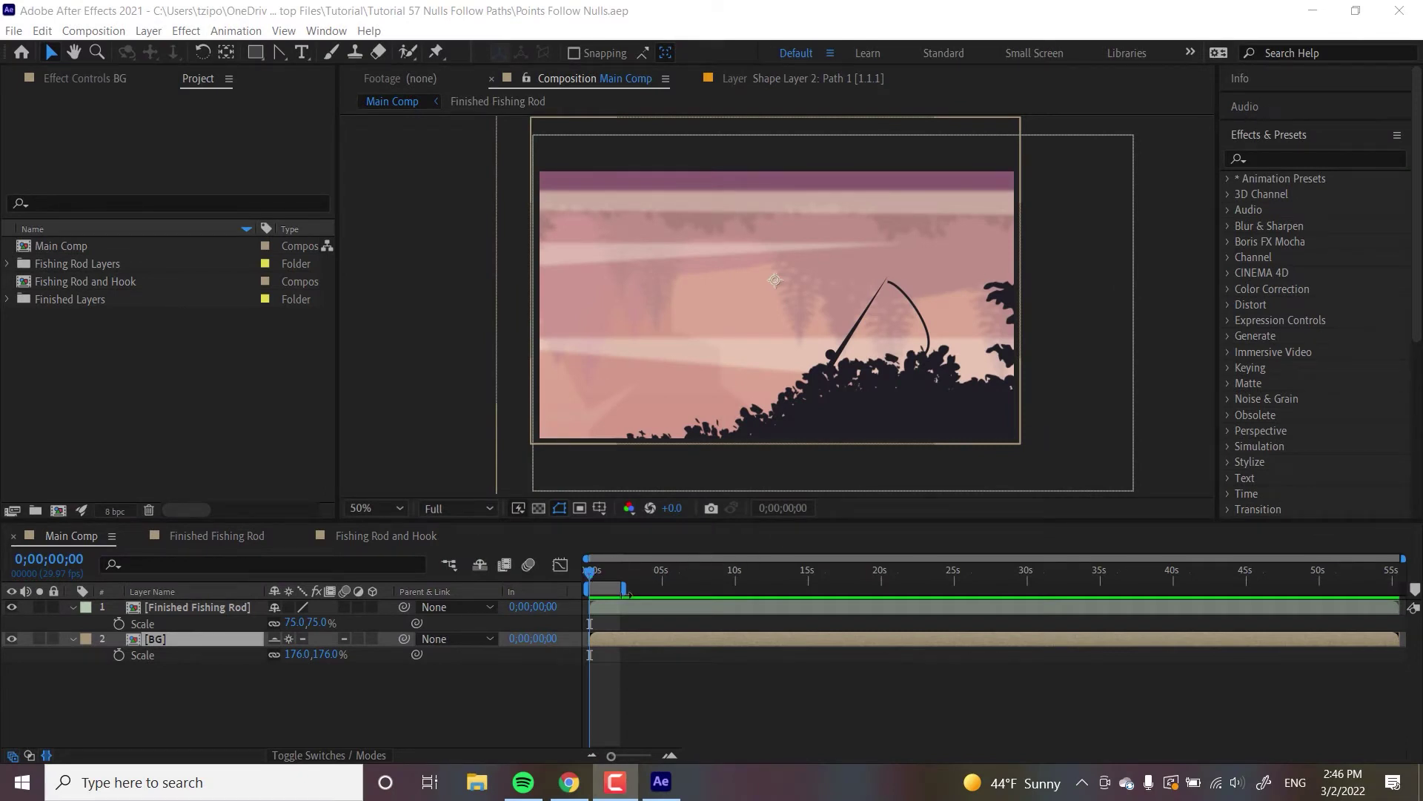
- Preview the rod cast animation, then open the Create Nulls From Paths.jsx script panel
{"action": "mouse_move", "coordinate": [593, 579]}
{"action": "left_mouse_down"}
{"action": "mouse_move", "coordinate": [615, 573]}
{"action": "mouse_move", "coordinate": [581, 577]}
{"action": "left_mouse_up"}
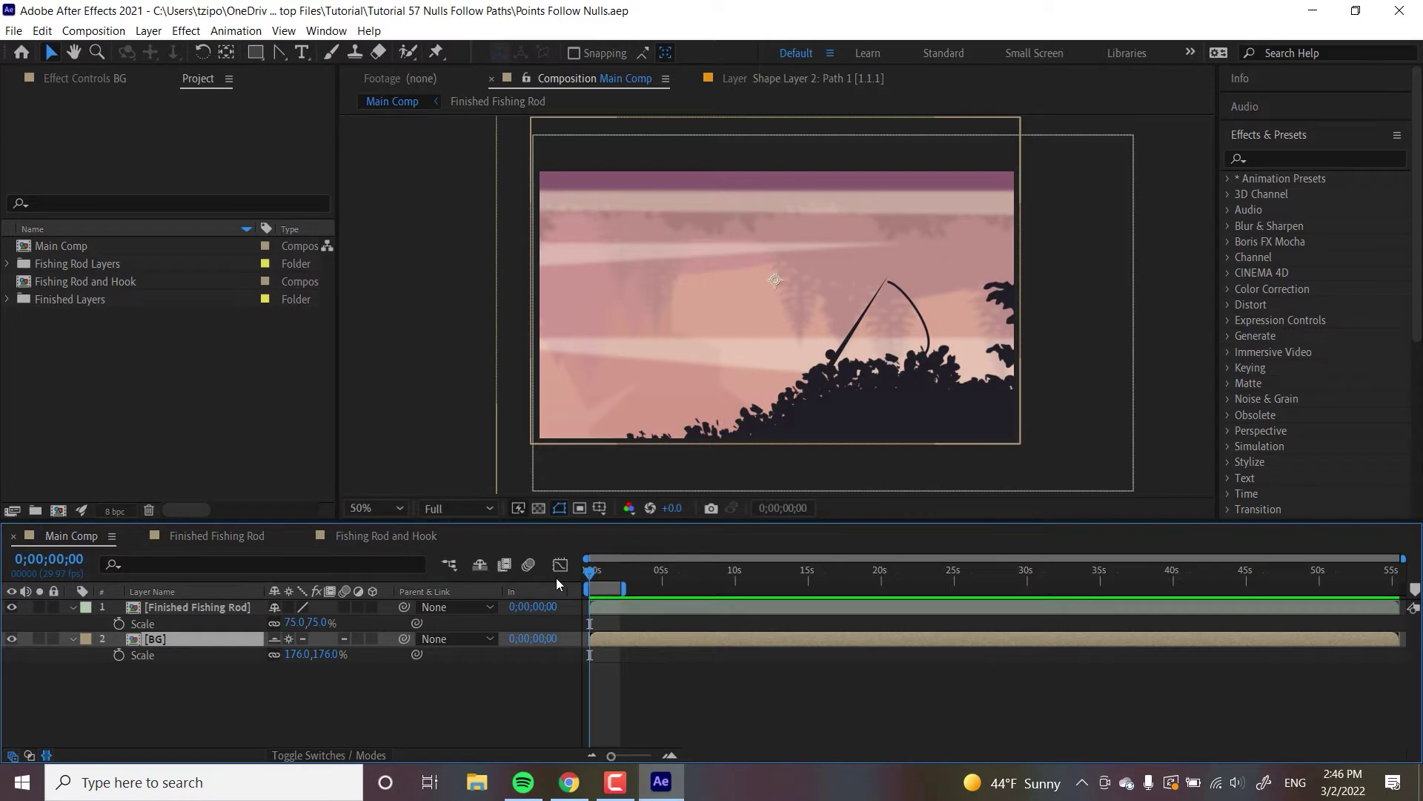
{"action": "mouse_move", "coordinate": [586, 575]}
{"action": "left_mouse_down"}
{"action": "mouse_move", "coordinate": [616, 572]}
{"action": "mouse_move", "coordinate": [558, 572]}
{"action": "left_mouse_up"}
{"action": "key", "text": "space"}
{"action": "key", "text": "space"}
{"action": "mouse_move", "coordinate": [593, 575]}
{"action": "left_mouse_down"}
{"action": "mouse_move", "coordinate": [625, 574]}
{"action": "mouse_move", "coordinate": [586, 580]}
{"action": "left_mouse_up"}
{"action": "left_click", "coordinate": [326, 30]}
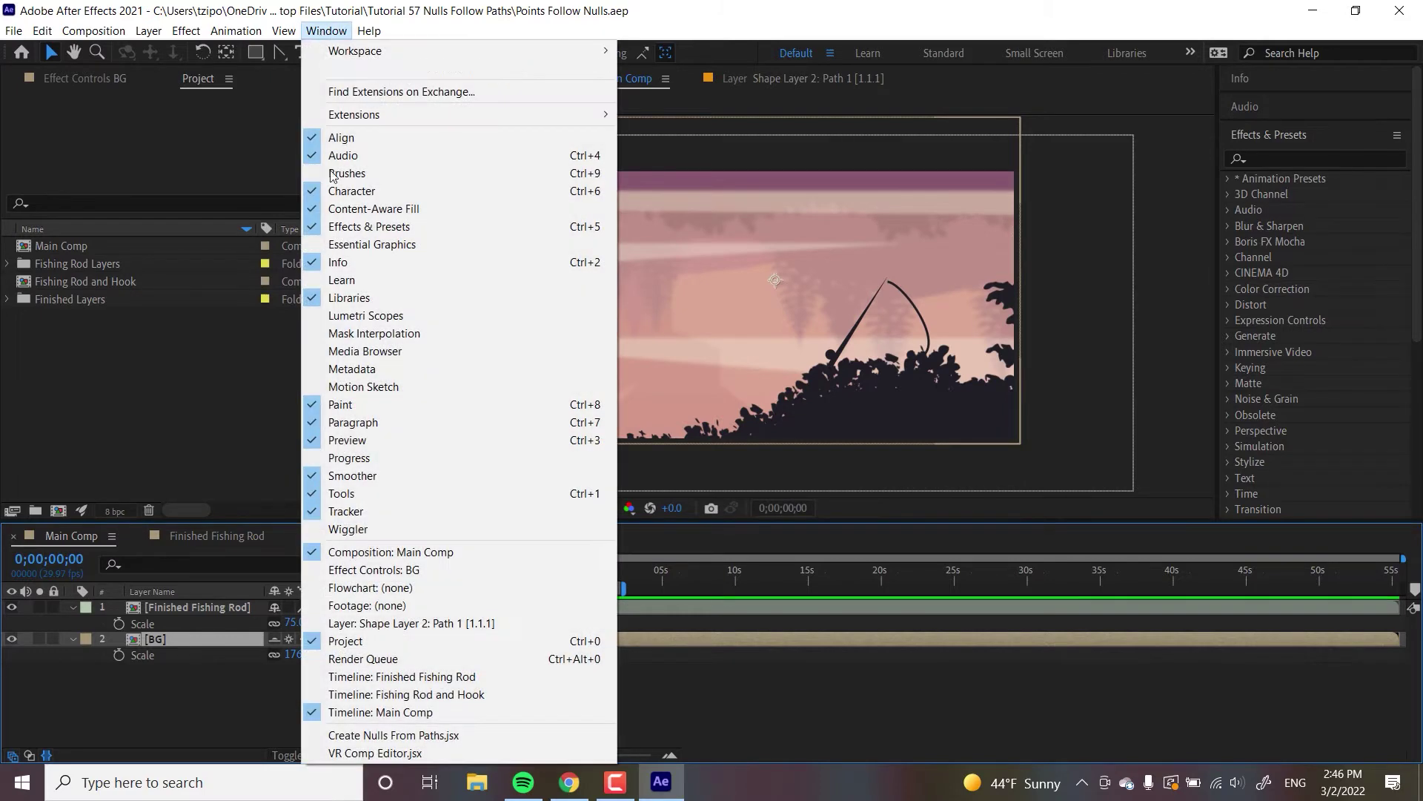
{"action": "left_click", "coordinate": [436, 735]}
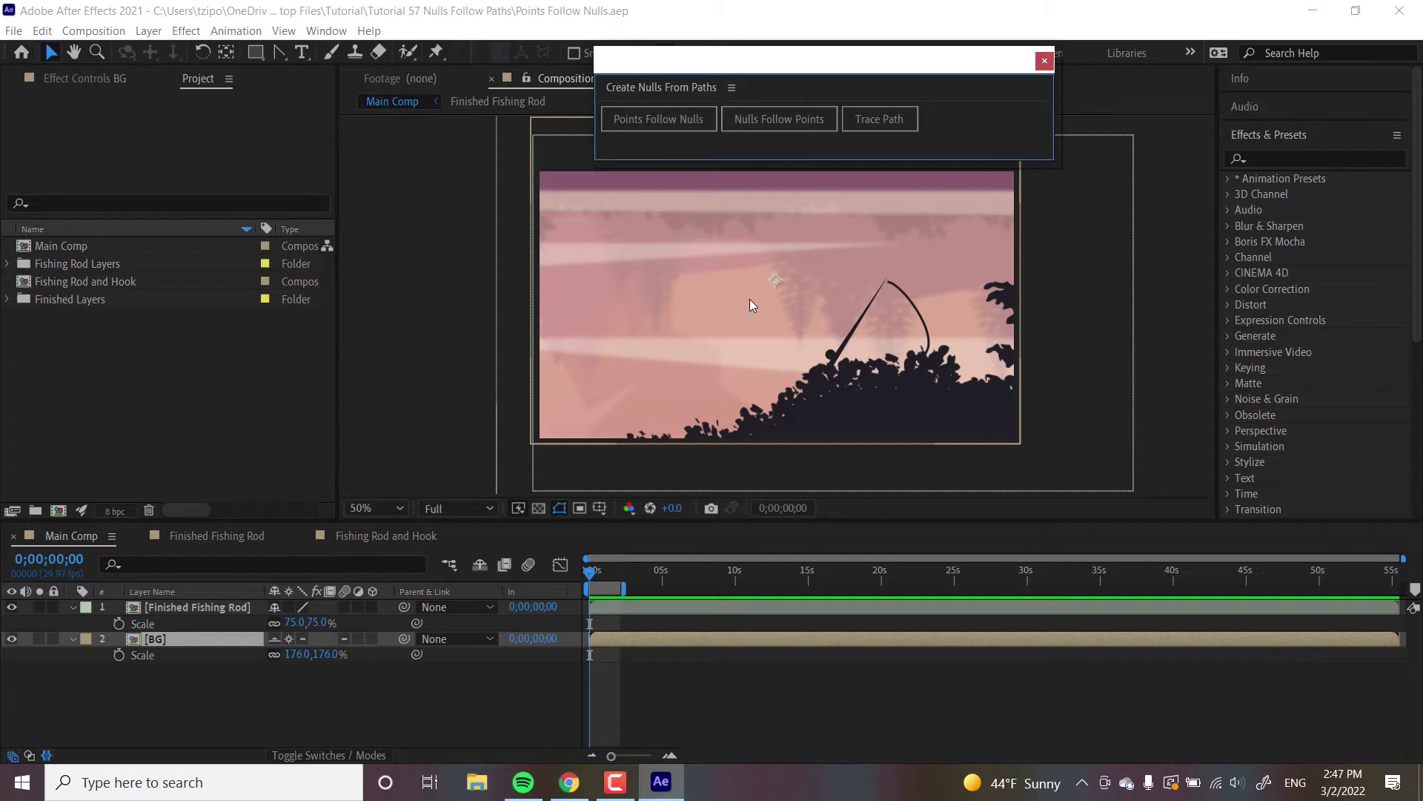
- Close the Create Nulls From Paths panel and preview the animation with Spacebar
{"action": "left_click", "coordinate": [1046, 60]}
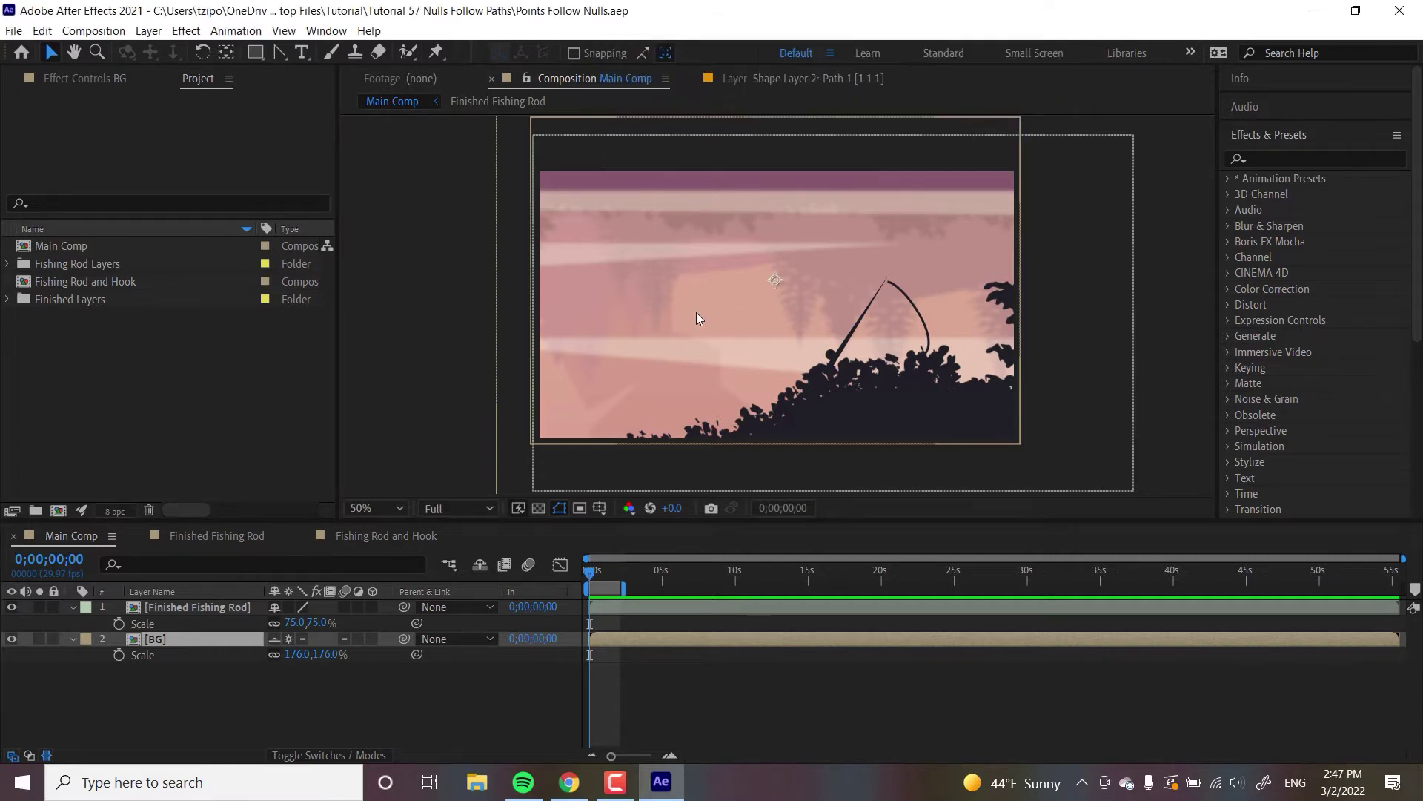
{"action": "key", "text": "space"}
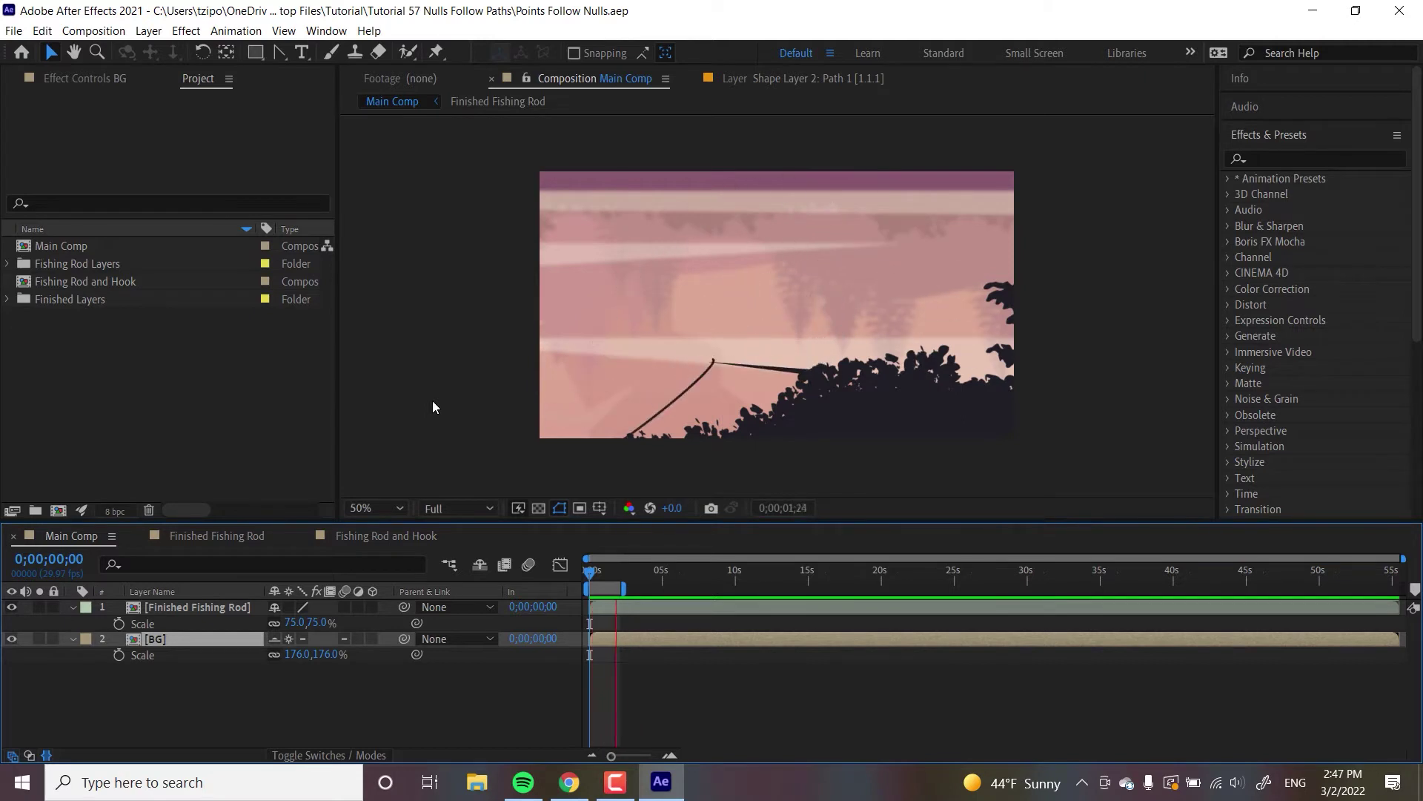
{"action": "key", "text": "space"}
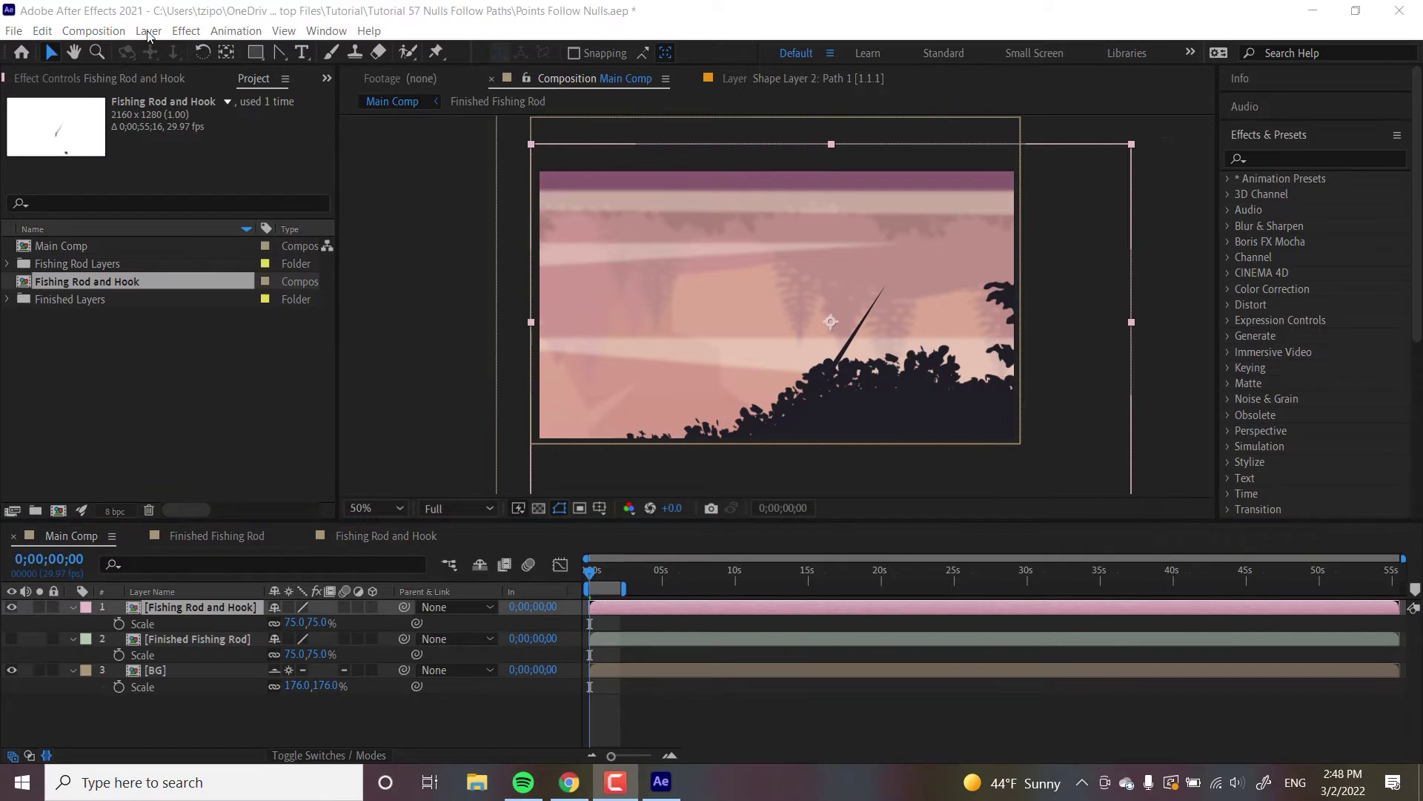
- Add a new shape layer and draw a three-point vertical line in the sky with the Pen tool
{"action": "left_click", "coordinate": [148, 32]}
{"action": "mouse_move", "coordinate": [167, 52]}
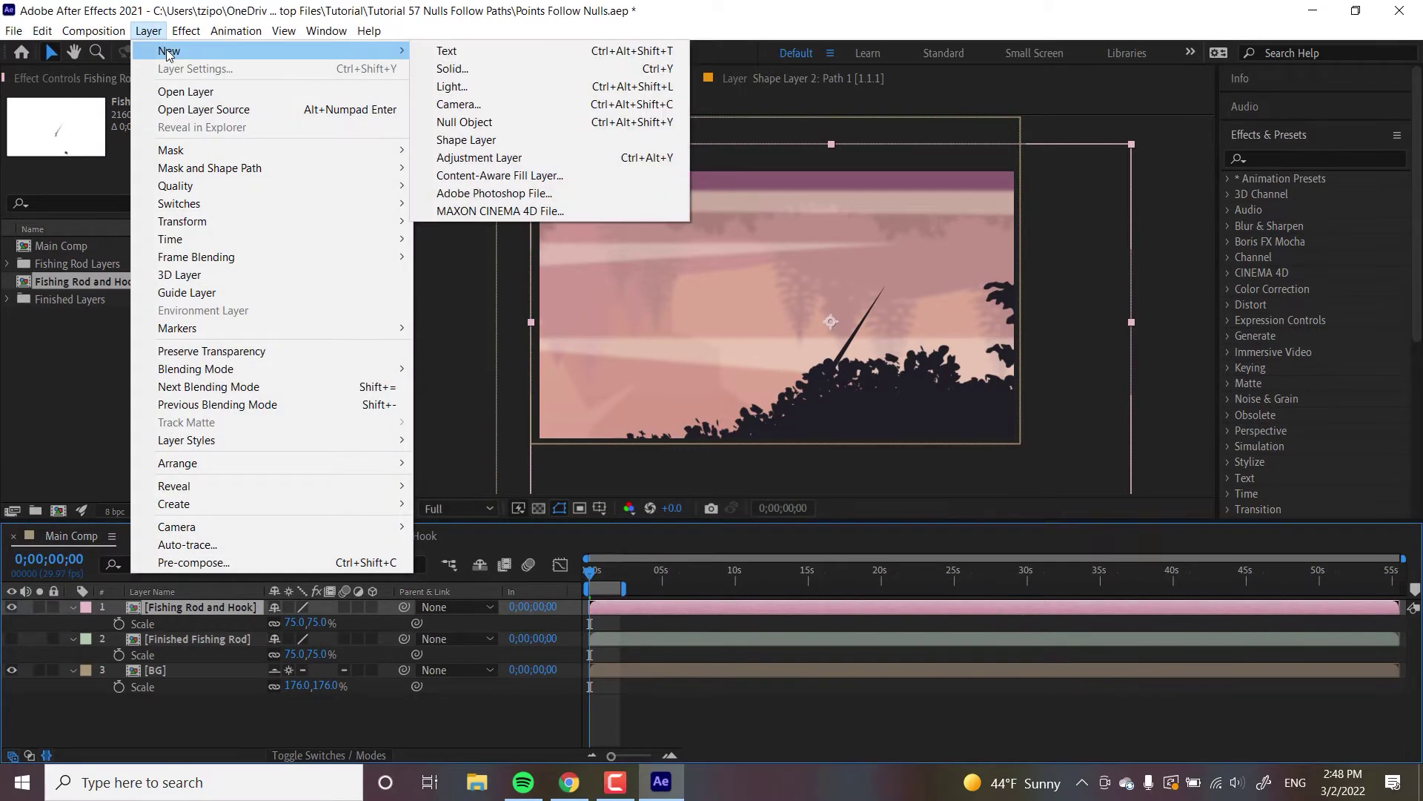
{"action": "left_click", "coordinate": [514, 139]}
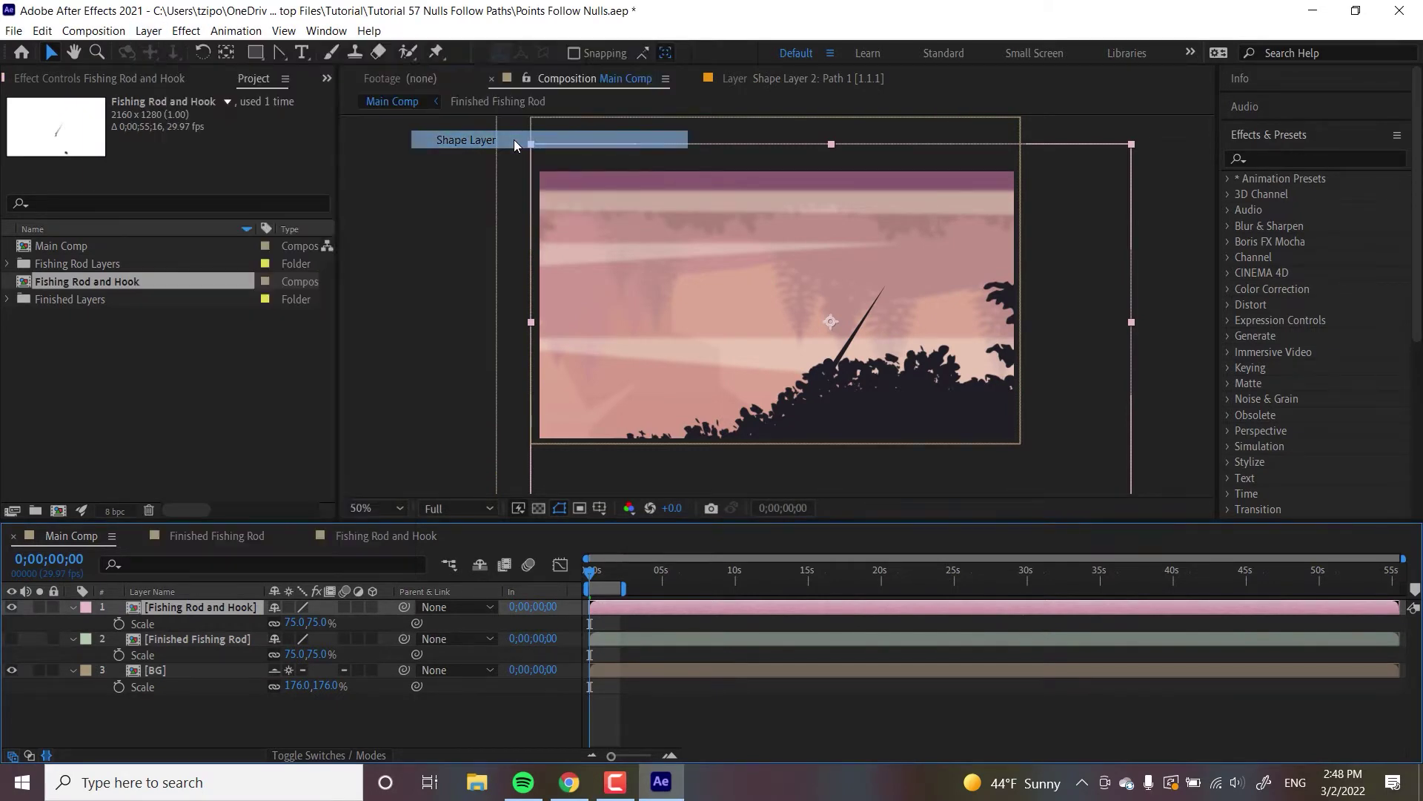
{"action": "key", "text": "g"}
{"action": "key", "text": "p"}
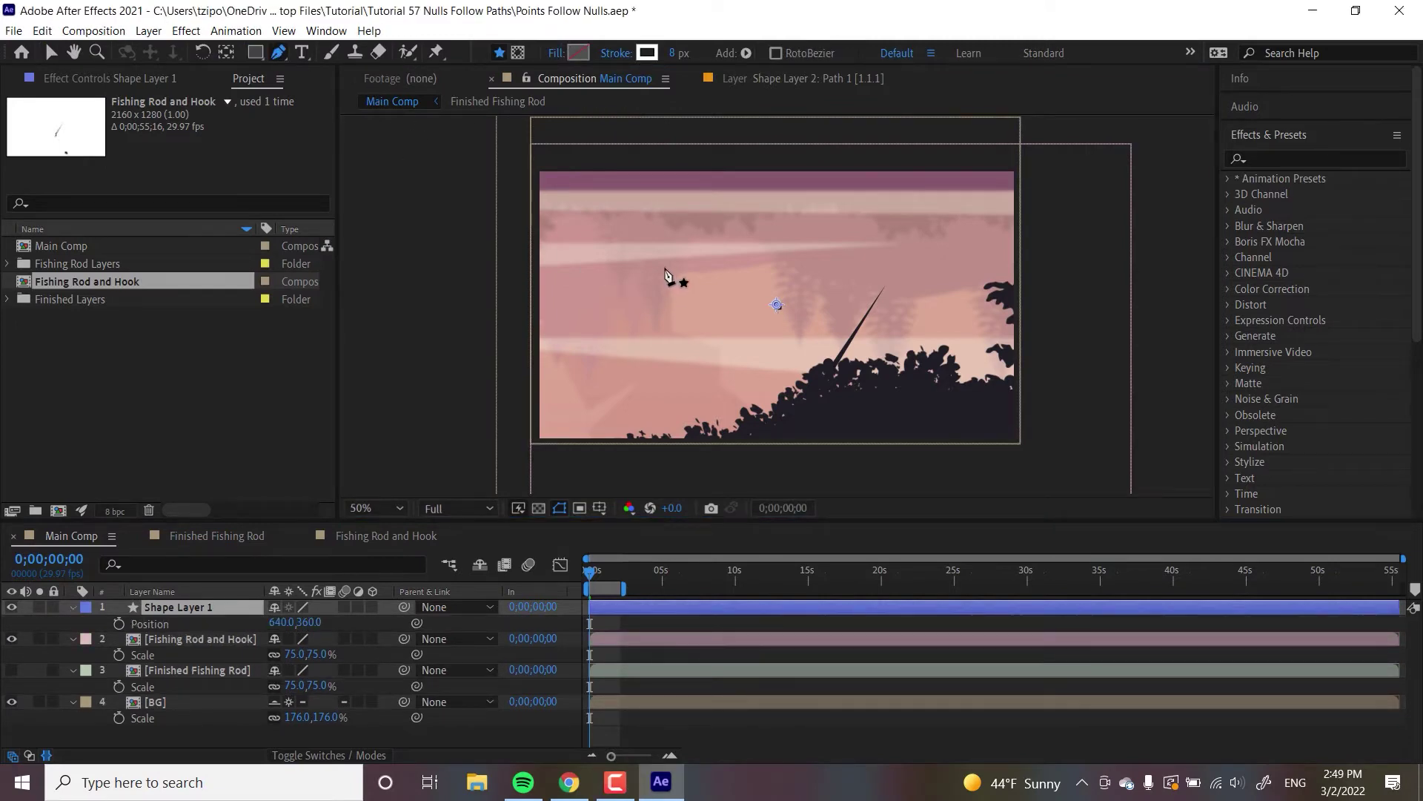
{"action": "left_click", "coordinate": [689, 203]}
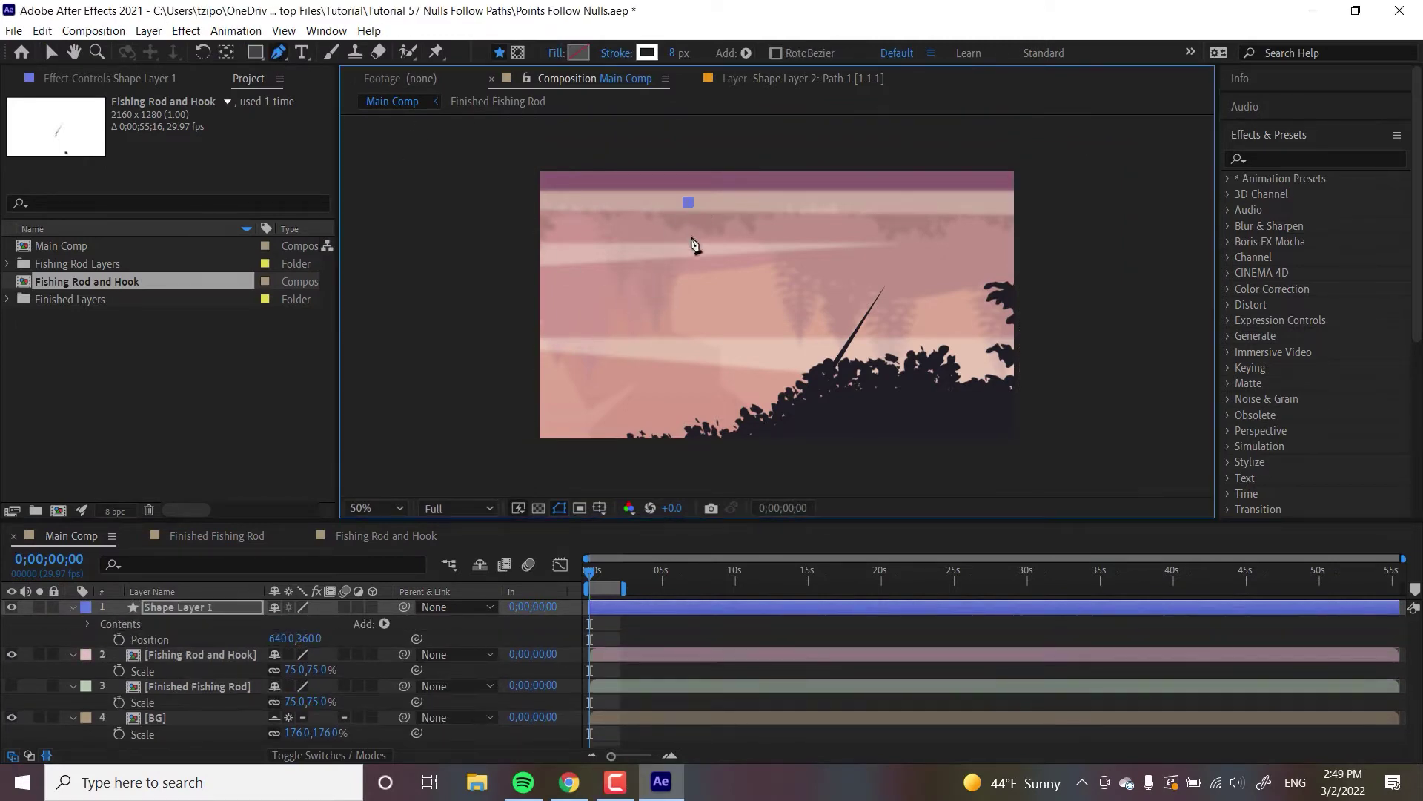
{"action": "left_click", "coordinate": [691, 252]}
{"action": "left_click", "coordinate": [691, 309]}
- Twirl open Contents > Shape 1 > Path 1 to reveal Path and select the line's points
{"action": "left_click", "coordinate": [59, 55]}
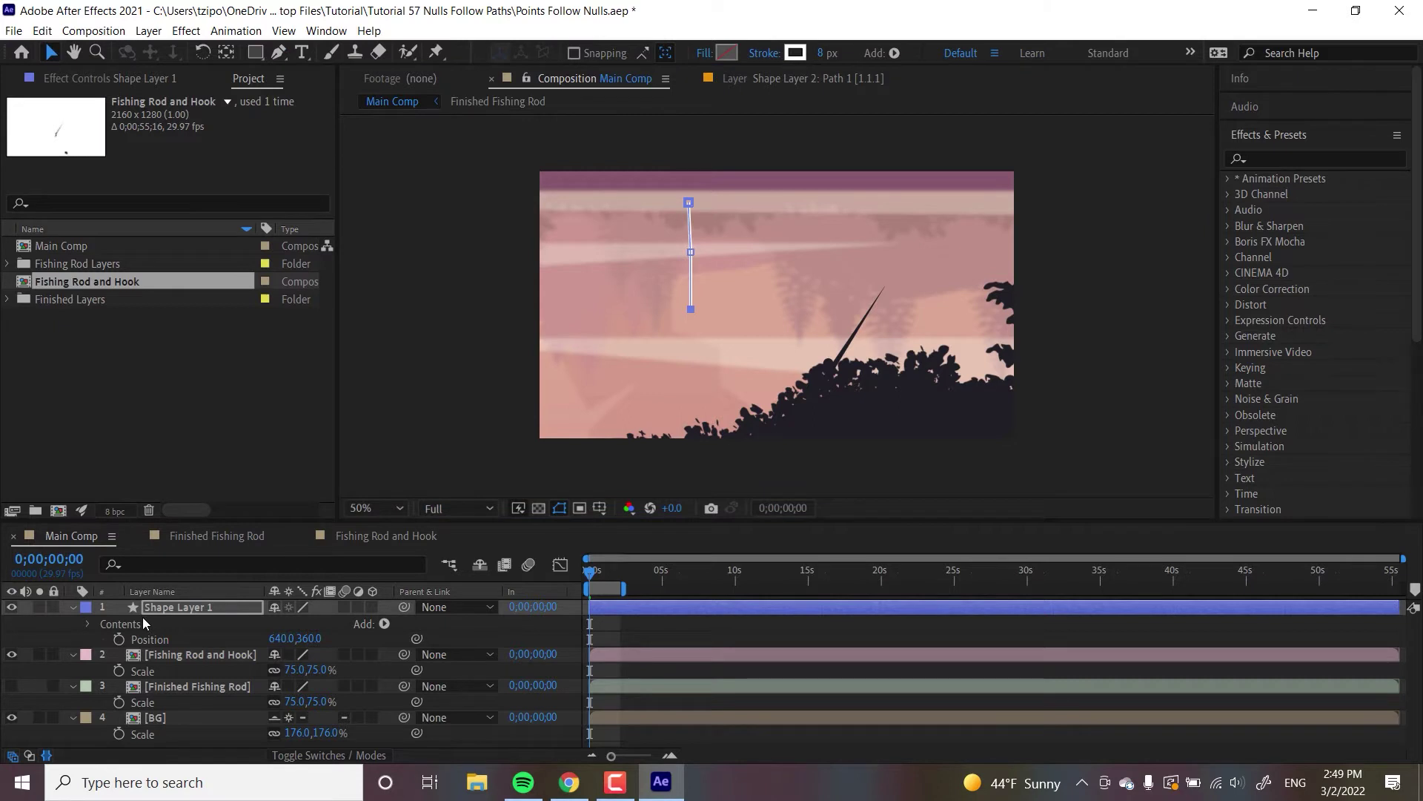
{"action": "left_click", "coordinate": [87, 623]}
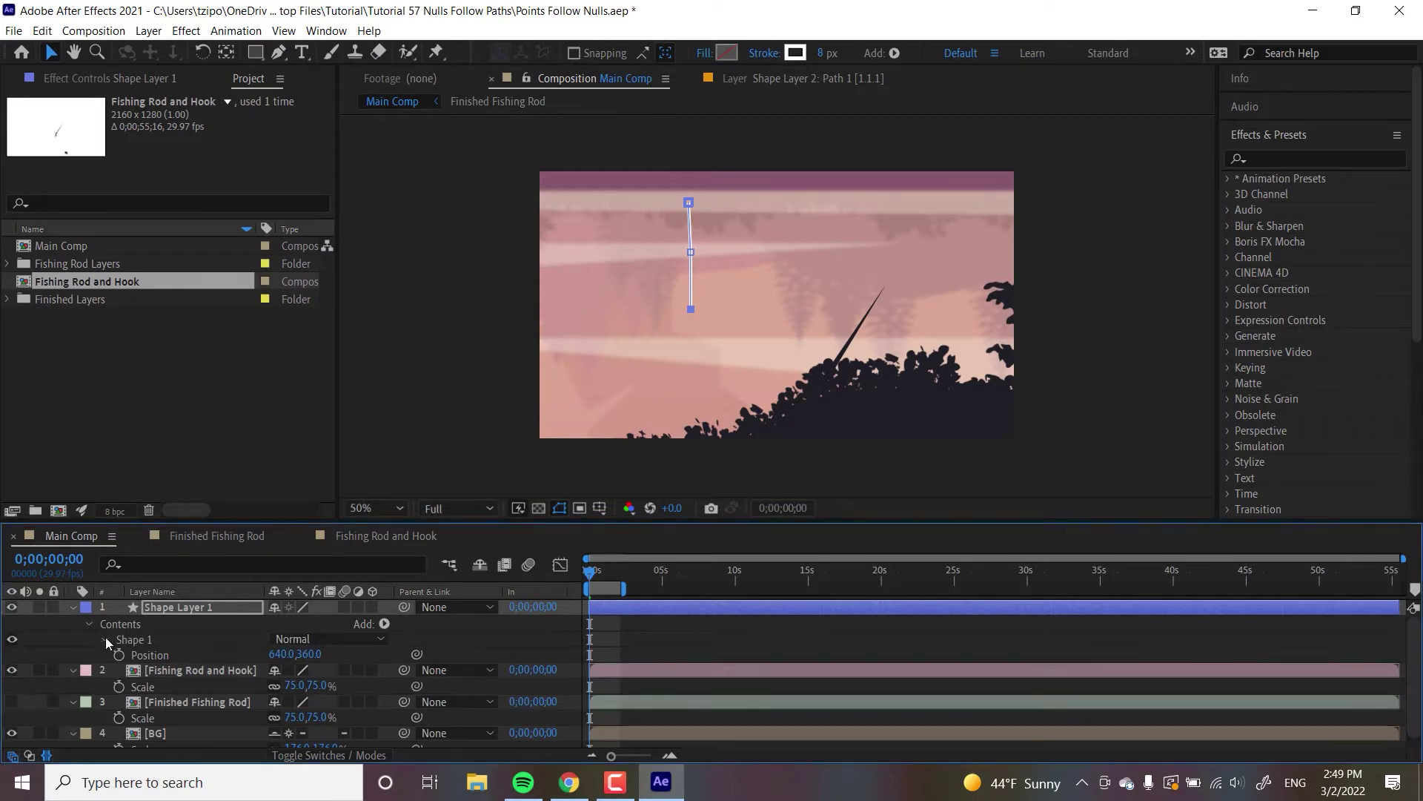
{"action": "left_click", "coordinate": [105, 639]}
{"action": "left_click", "coordinate": [119, 655]}
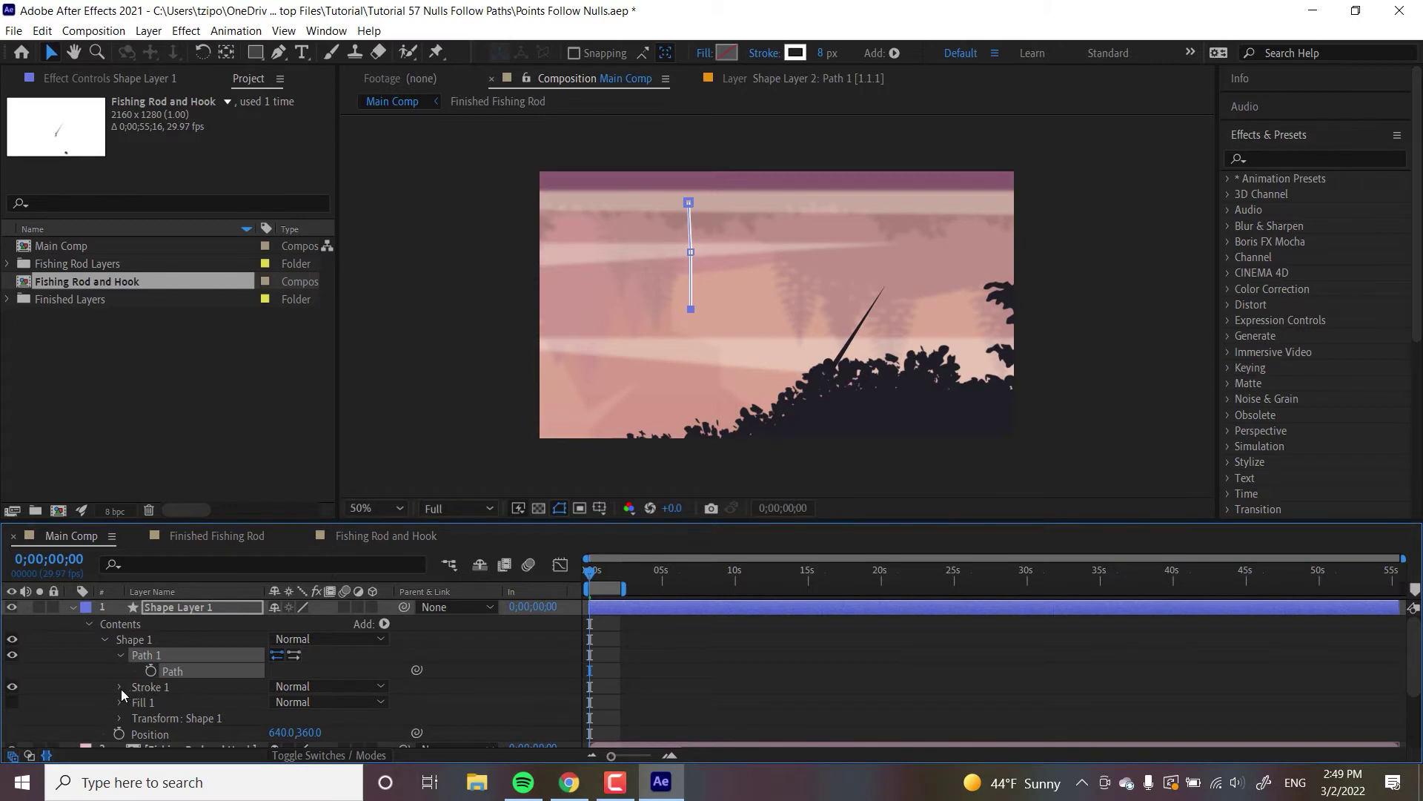
{"action": "left_click", "coordinate": [691, 254]}
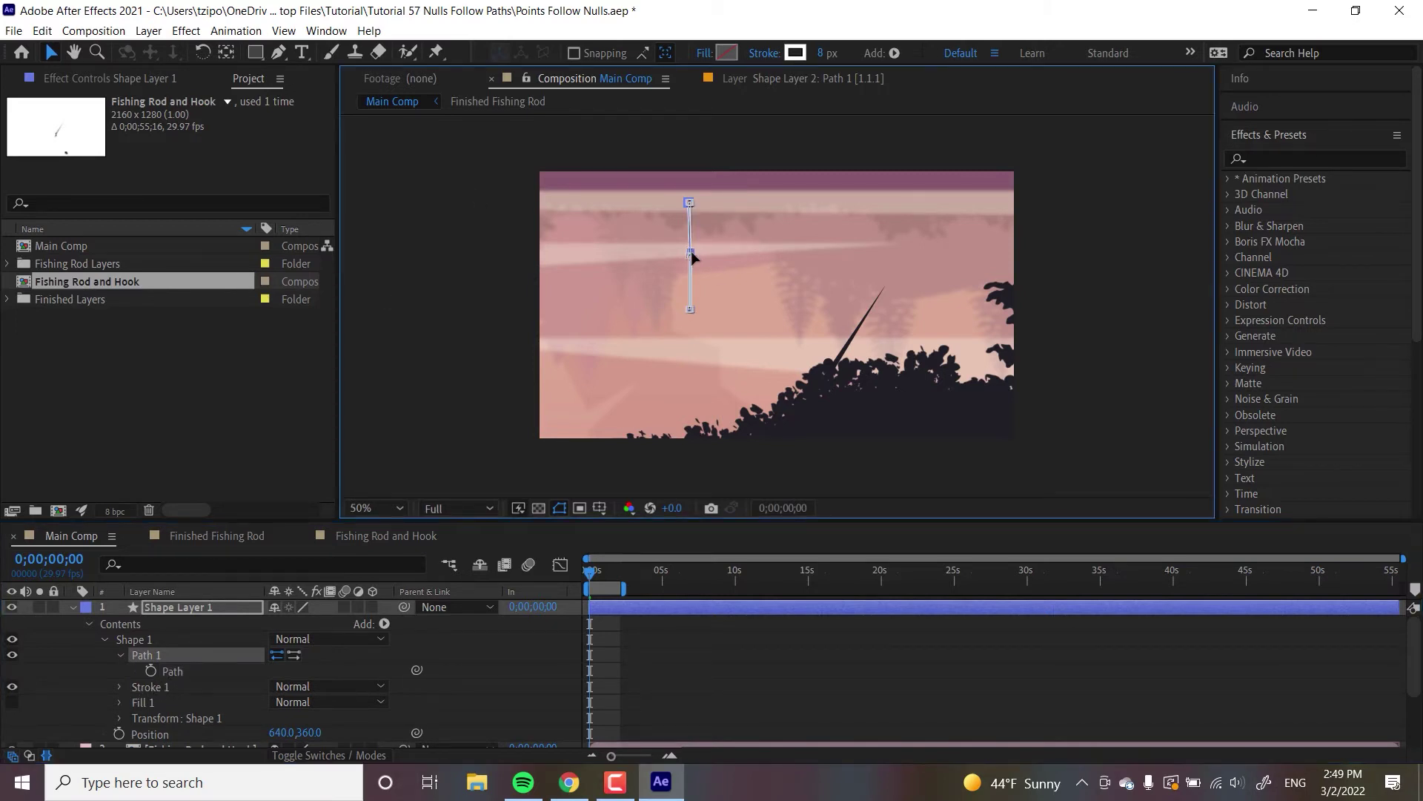
- Keyframe the Path, shifting the line right at 0;00;00;15 and right-down at 0;00;01;14
{"action": "left_click", "coordinate": [152, 671]}
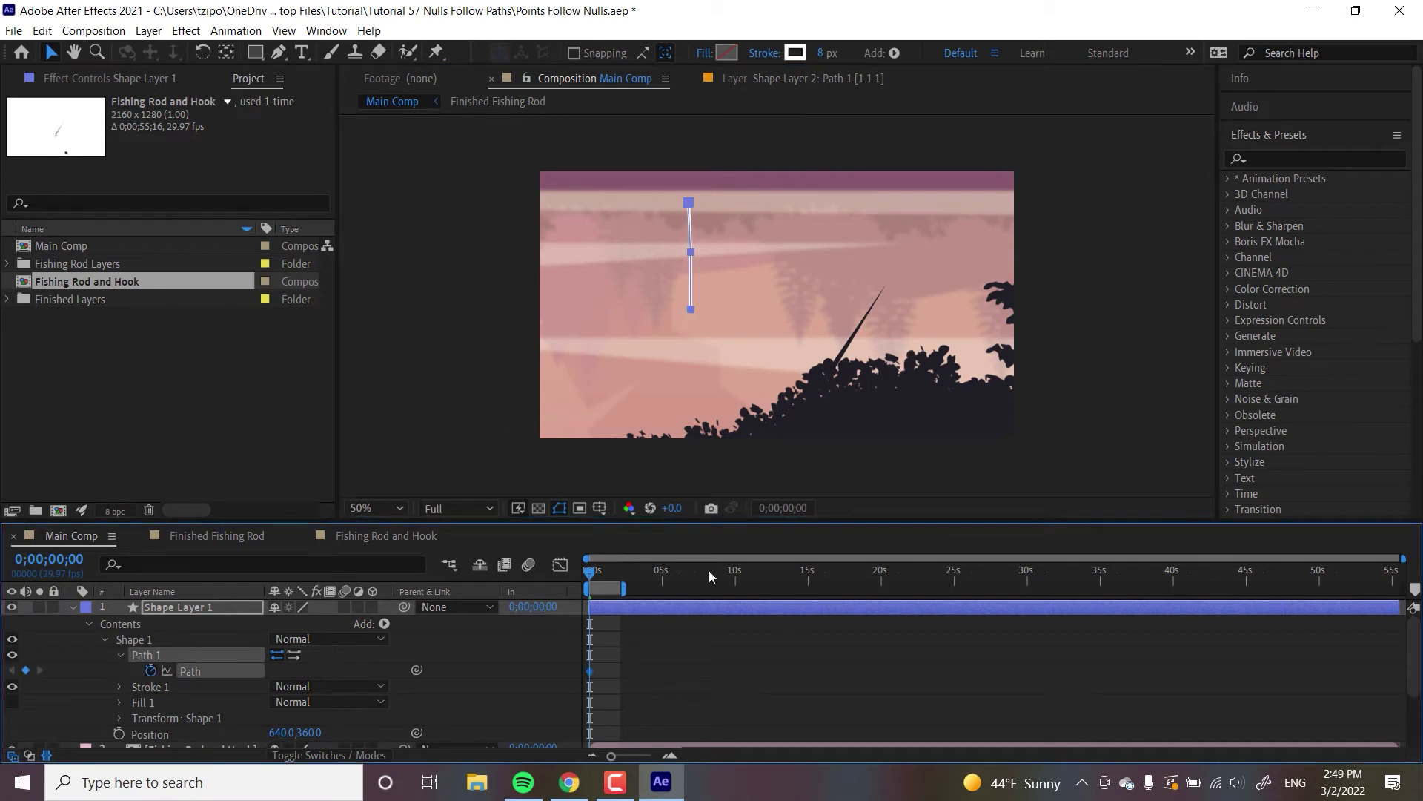
{"action": "left_click", "coordinate": [597, 572]}
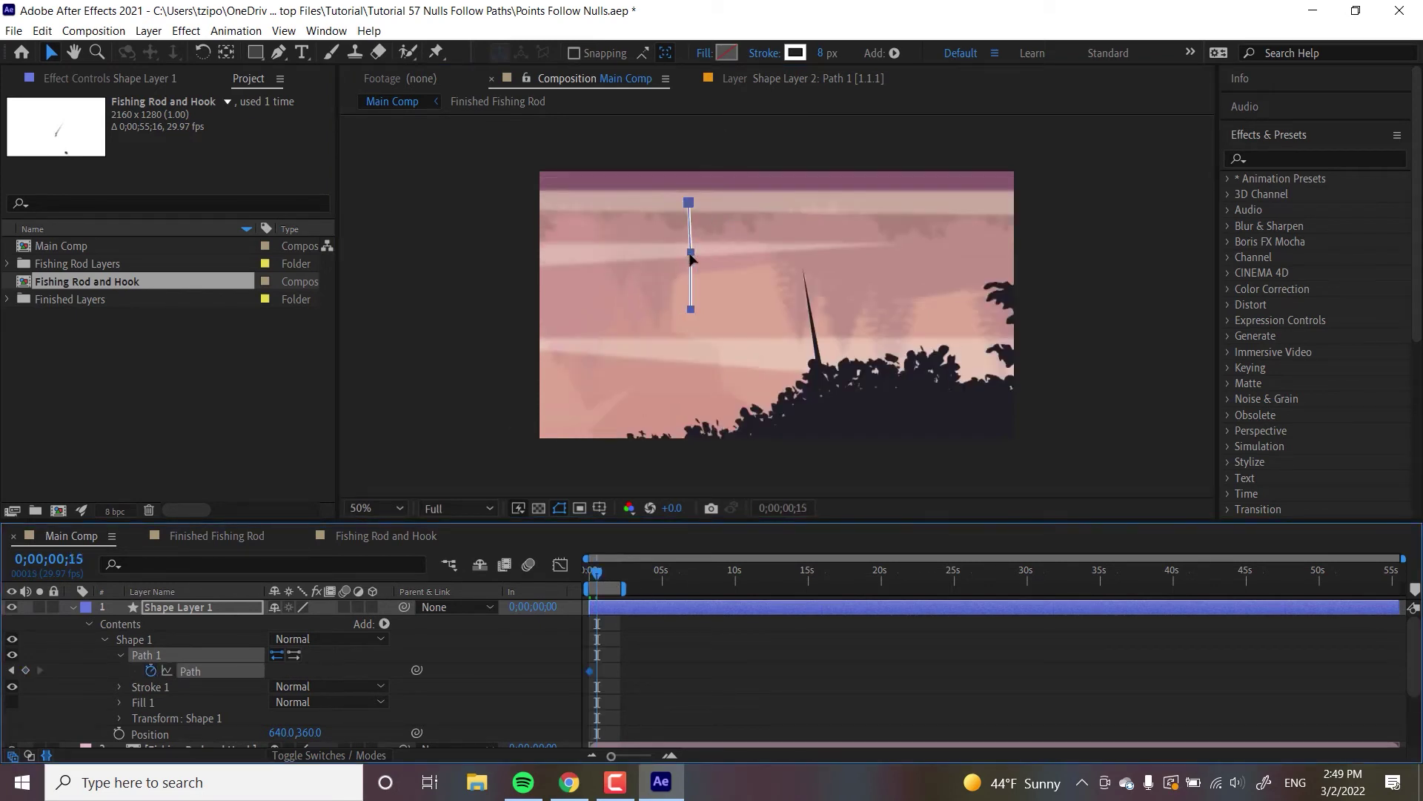
{"action": "left_click_drag", "start_coordinate": [691, 256], "coordinate": [702, 253]}
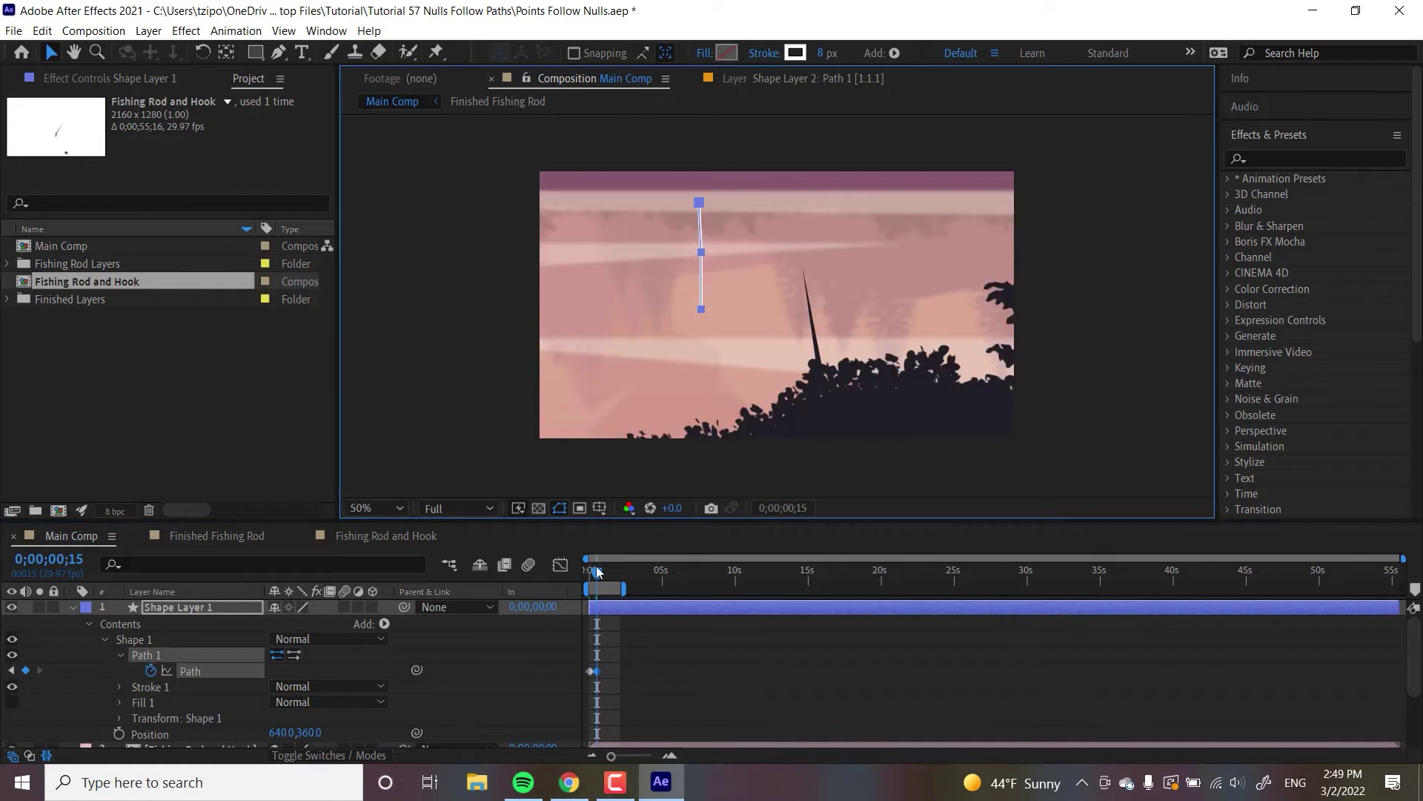
{"action": "left_click", "coordinate": [611, 575]}
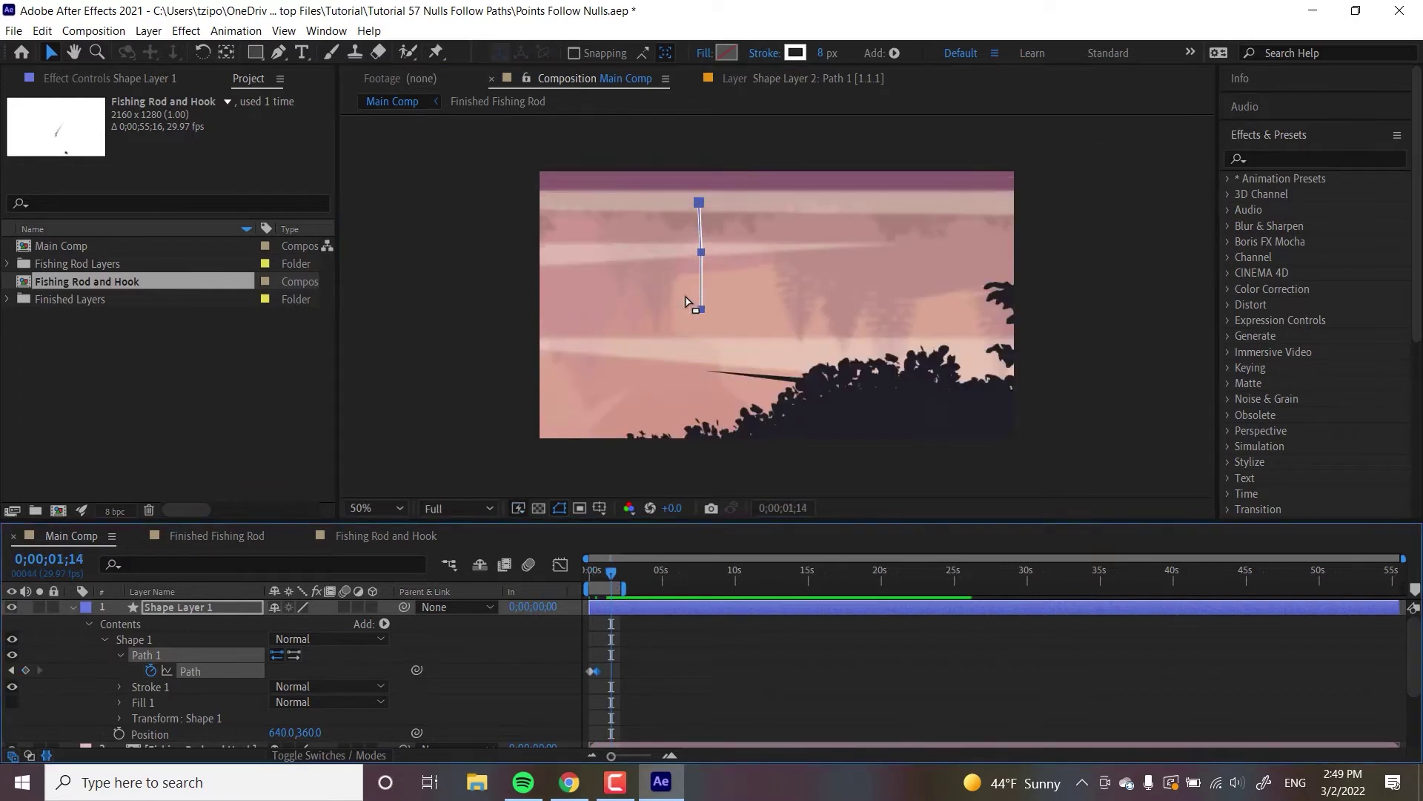
{"action": "left_click_drag", "start_coordinate": [704, 256], "coordinate": [733, 273]}
- Bend the line into an S-curve with Convert Vertex Tool handles, then return to the first frame
{"action": "left_click", "coordinate": [285, 53]}
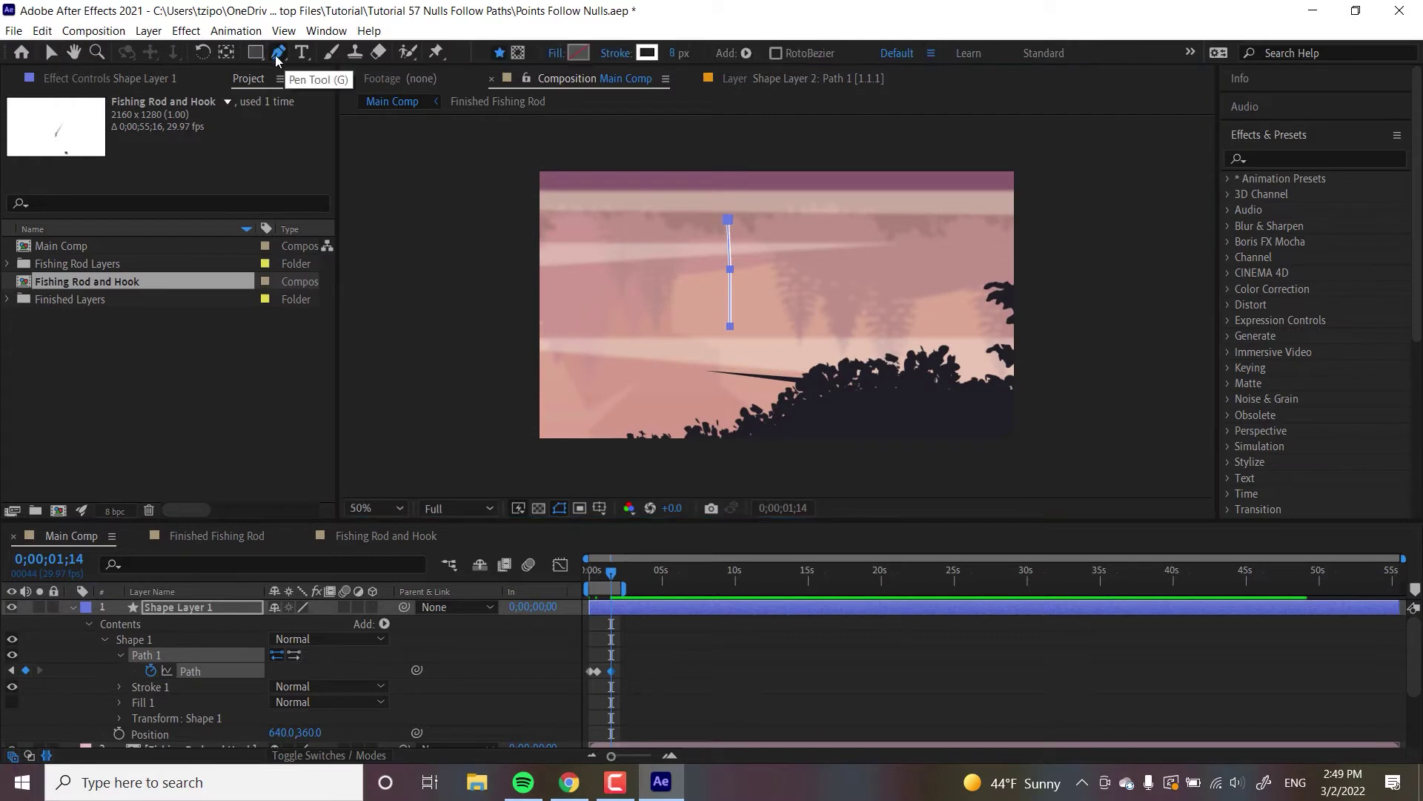
{"action": "left_click_drag", "start_coordinate": [276, 53], "coordinate": [309, 89]}
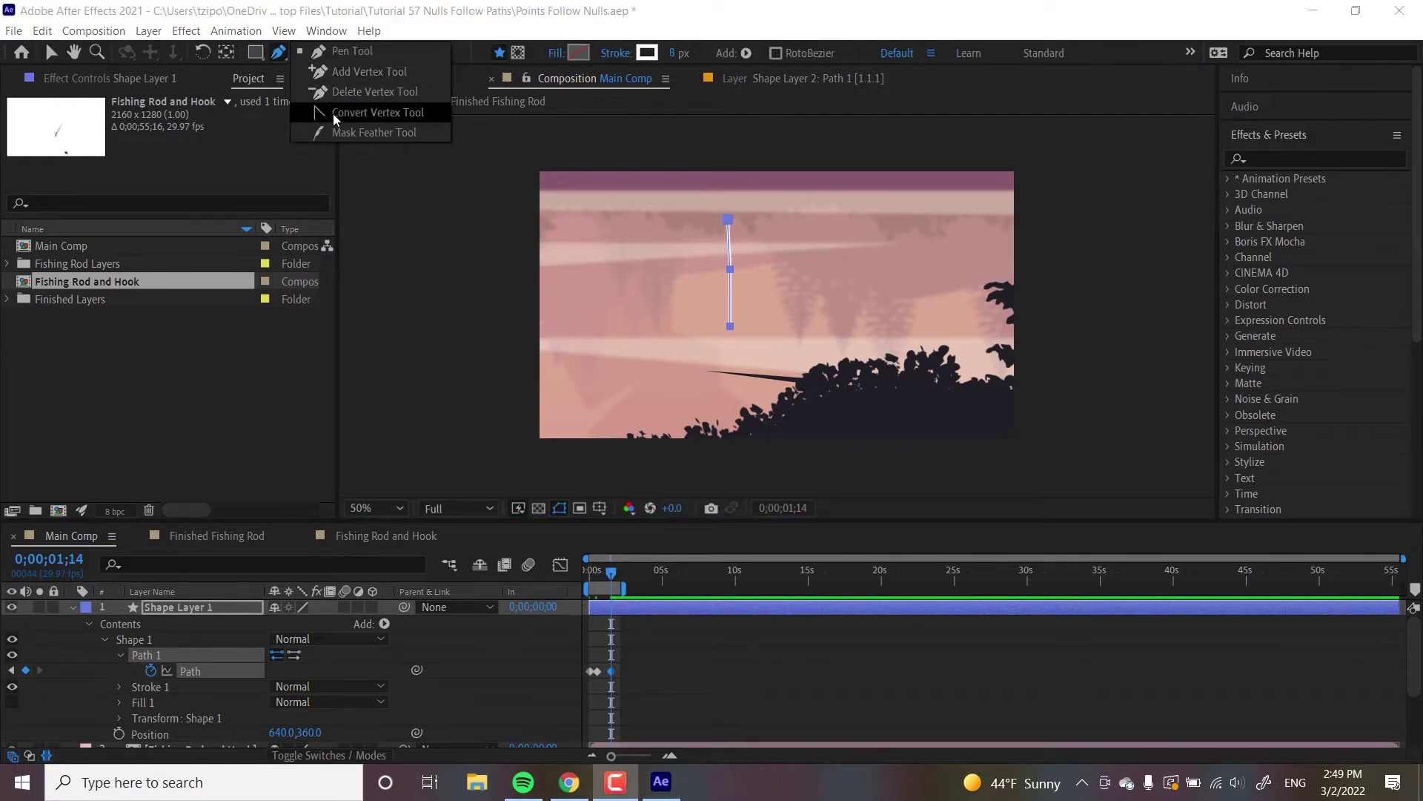
{"action": "left_click_drag", "start_coordinate": [728, 224], "coordinate": [761, 225]}
{"action": "left_click_drag", "start_coordinate": [282, 55], "coordinate": [336, 109]}
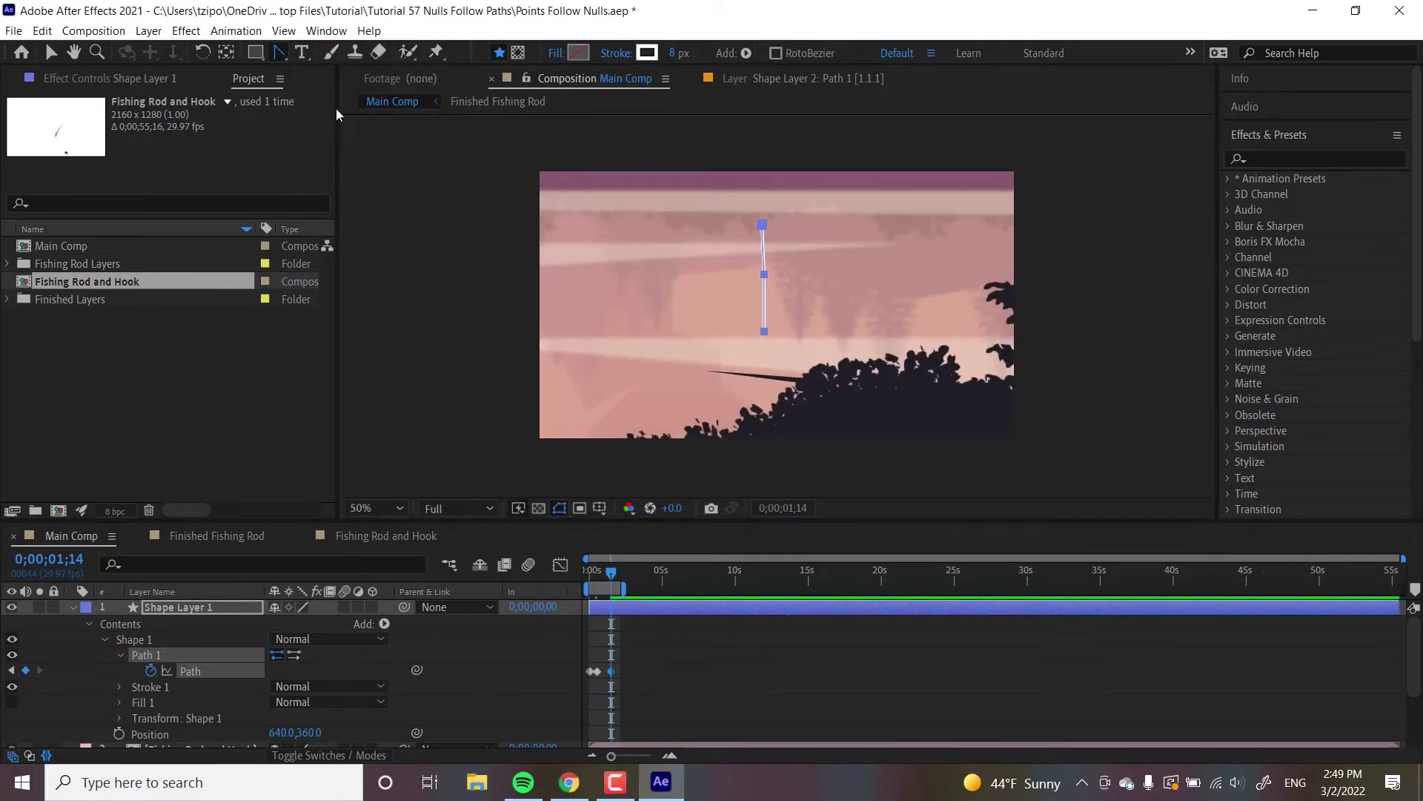
{"action": "left_click", "coordinate": [764, 224]}
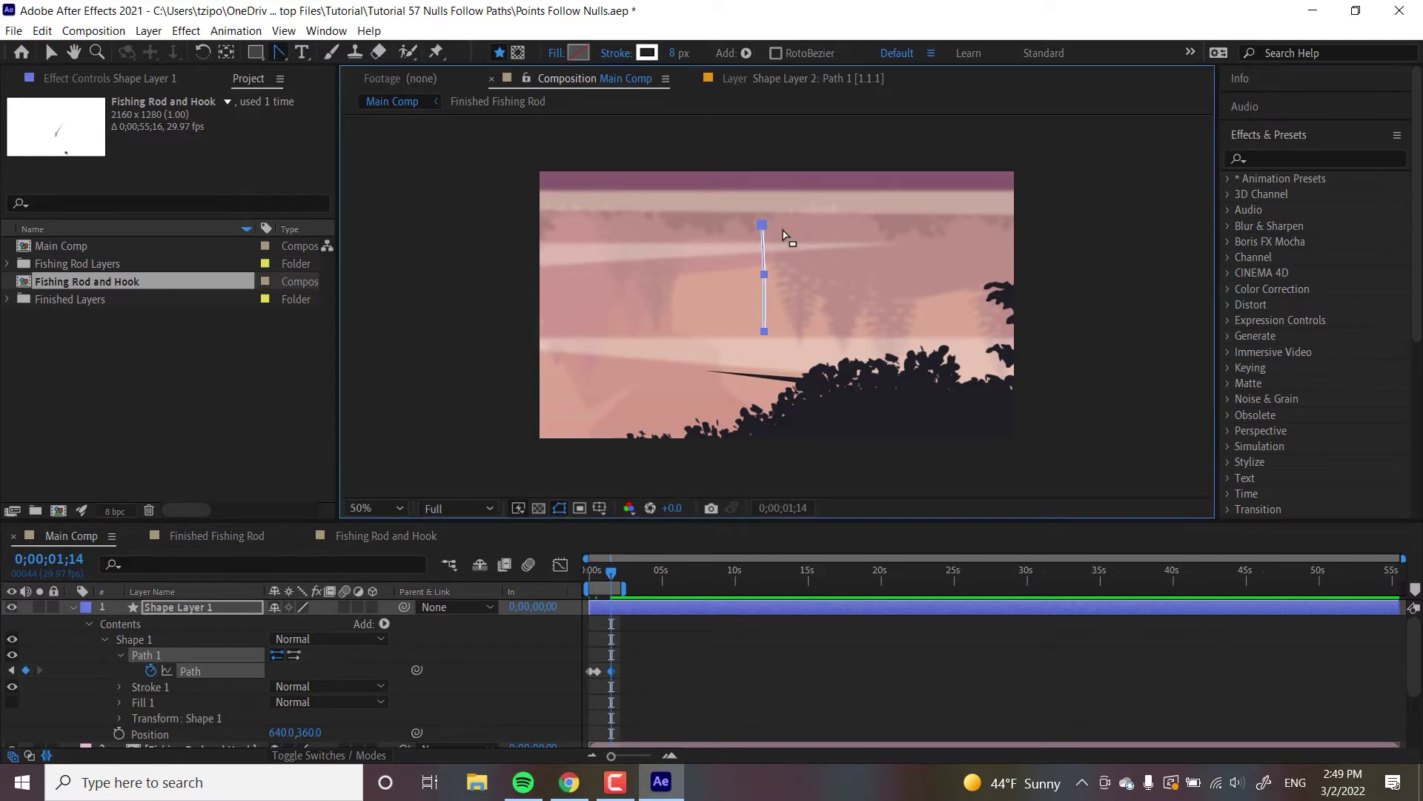
{"action": "left_click_drag", "start_coordinate": [799, 236], "coordinate": [813, 238]}
{"action": "left_click_drag", "start_coordinate": [765, 331], "coordinate": [832, 321]}
{"action": "left_click", "coordinate": [50, 53]}
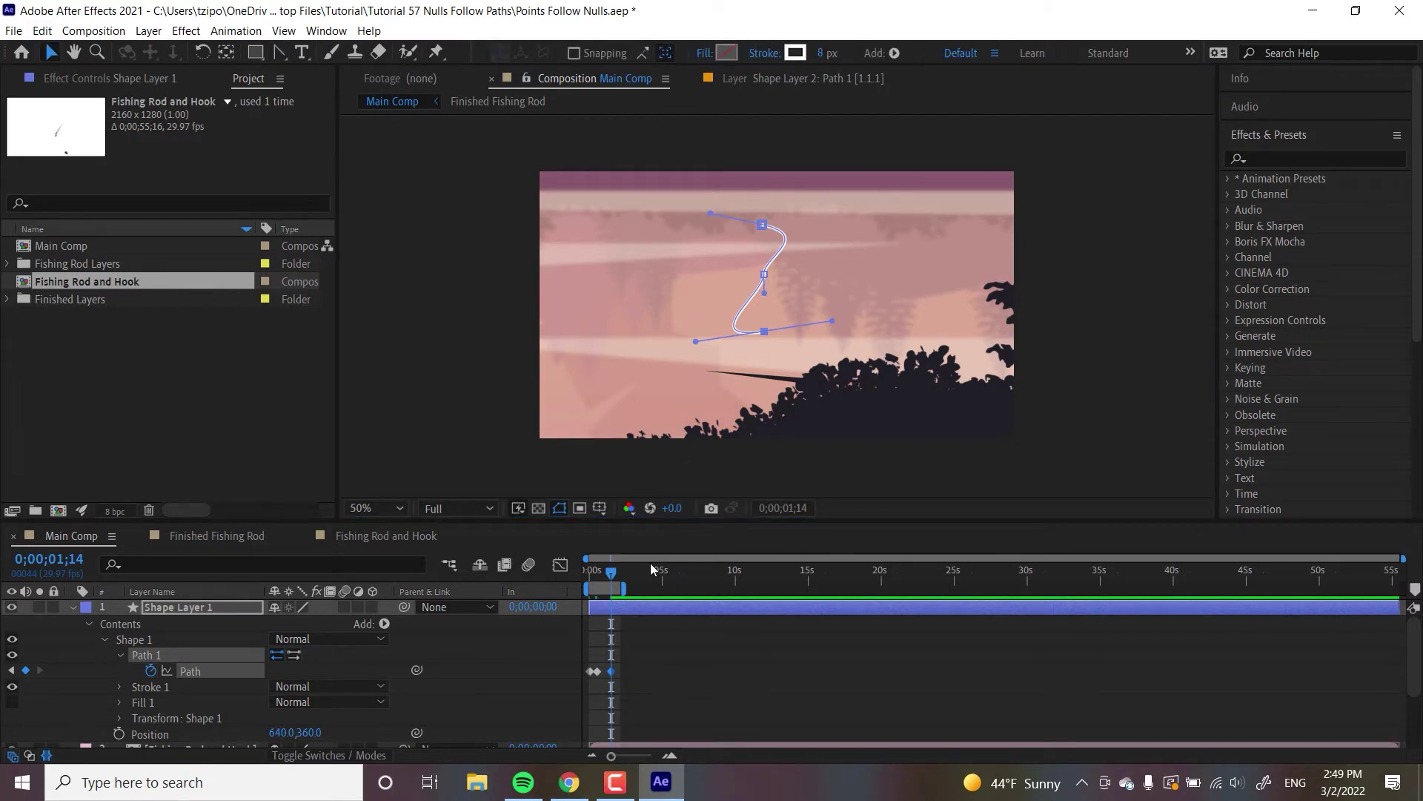
{"action": "left_click", "coordinate": [593, 570]}
{"action": "left_click_drag", "start_coordinate": [607, 572], "coordinate": [561, 561]}
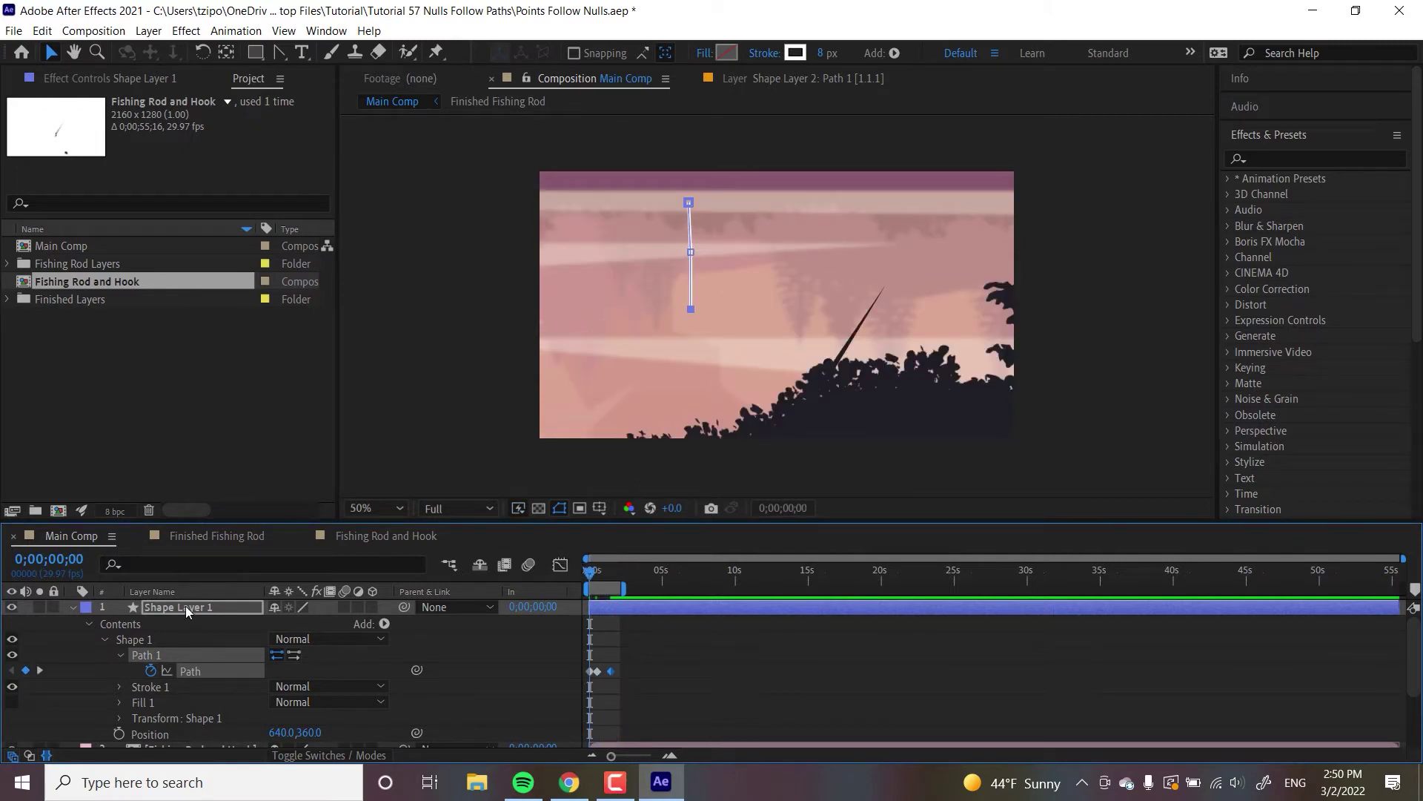
- Open the Fishing Rod and Hook composition
{"action": "left_click", "coordinate": [396, 157]}
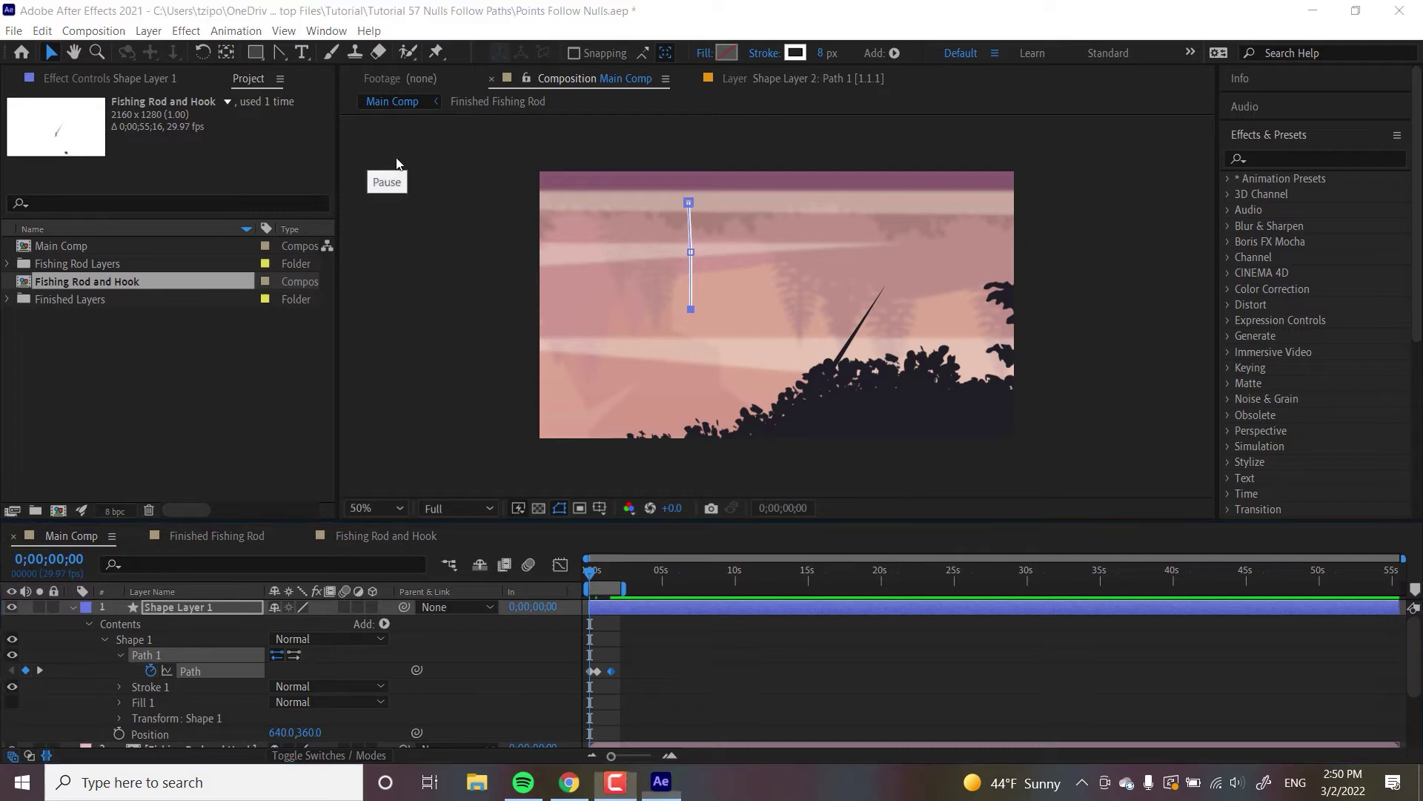
{"action": "double_click", "coordinate": [190, 640]}
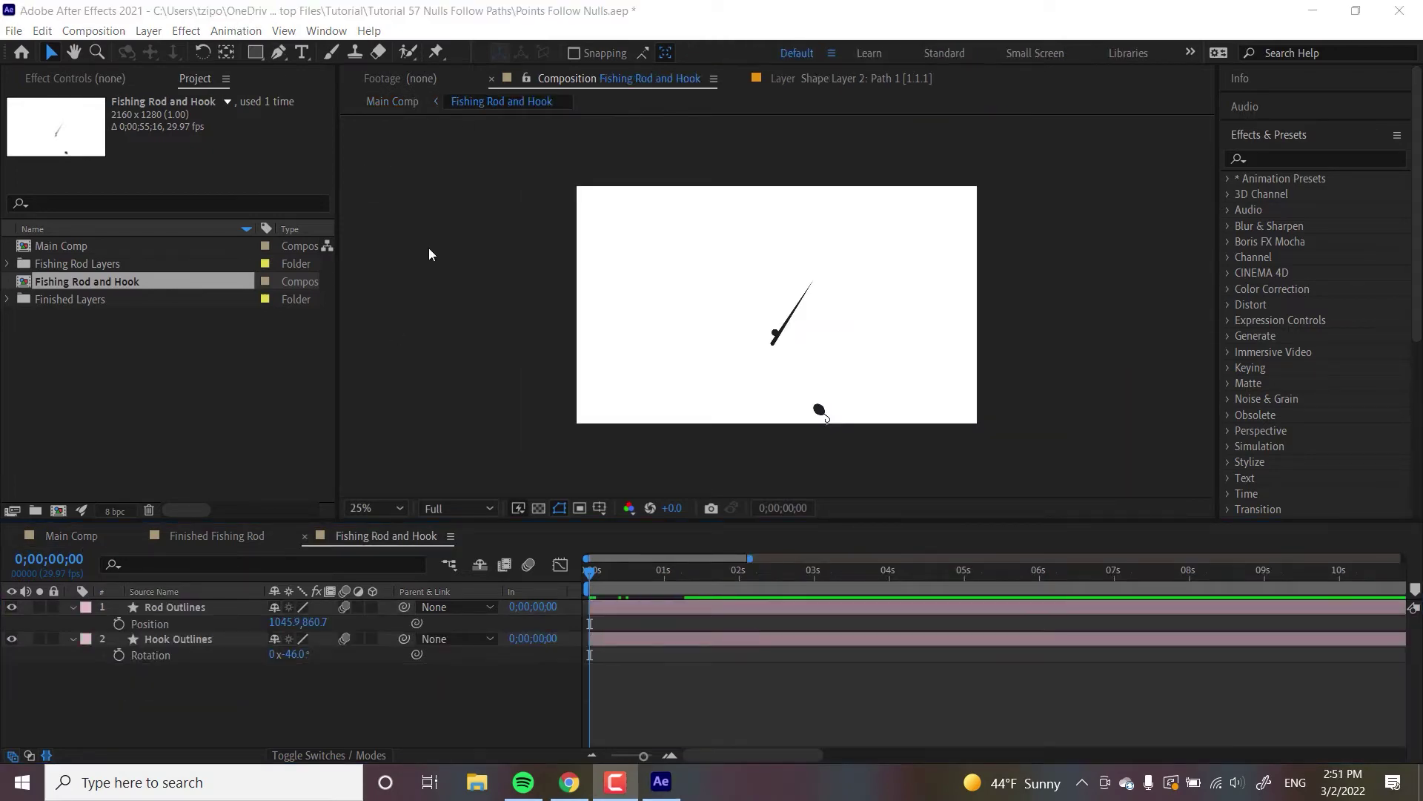
{"action": "left_click", "coordinate": [509, 230]}
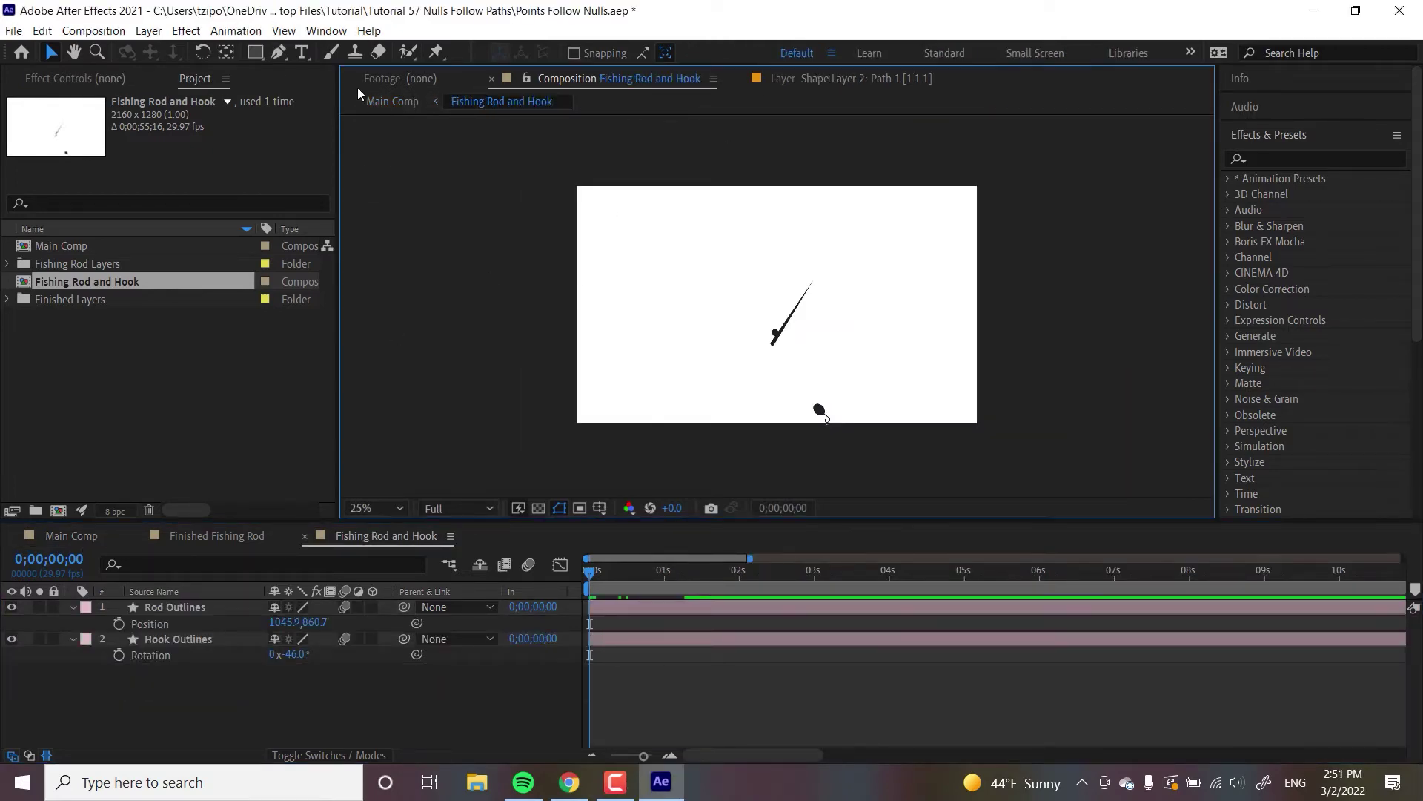
- Add a new shape layer to the Fishing Rod and Hook comp
{"action": "left_click", "coordinate": [149, 31]}
{"action": "mouse_move", "coordinate": [169, 50]}
{"action": "left_click", "coordinate": [482, 140]}
{"action": "key", "text": "q"}
{"action": "left_click", "coordinate": [278, 52]}
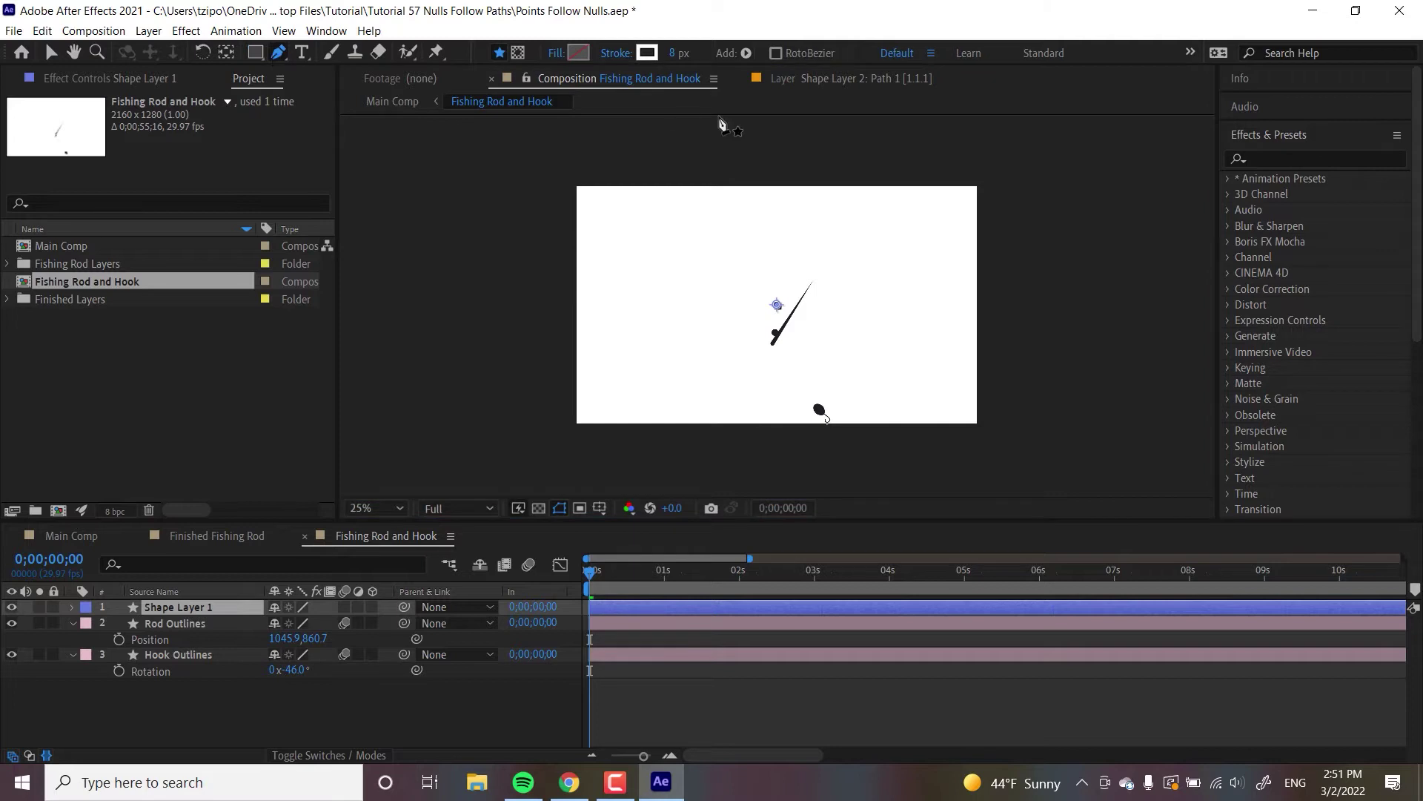
- Set the stroke colour to the hook's dark 1F1E25 and the stroke width to 3 px
{"action": "left_click", "coordinate": [655, 55]}
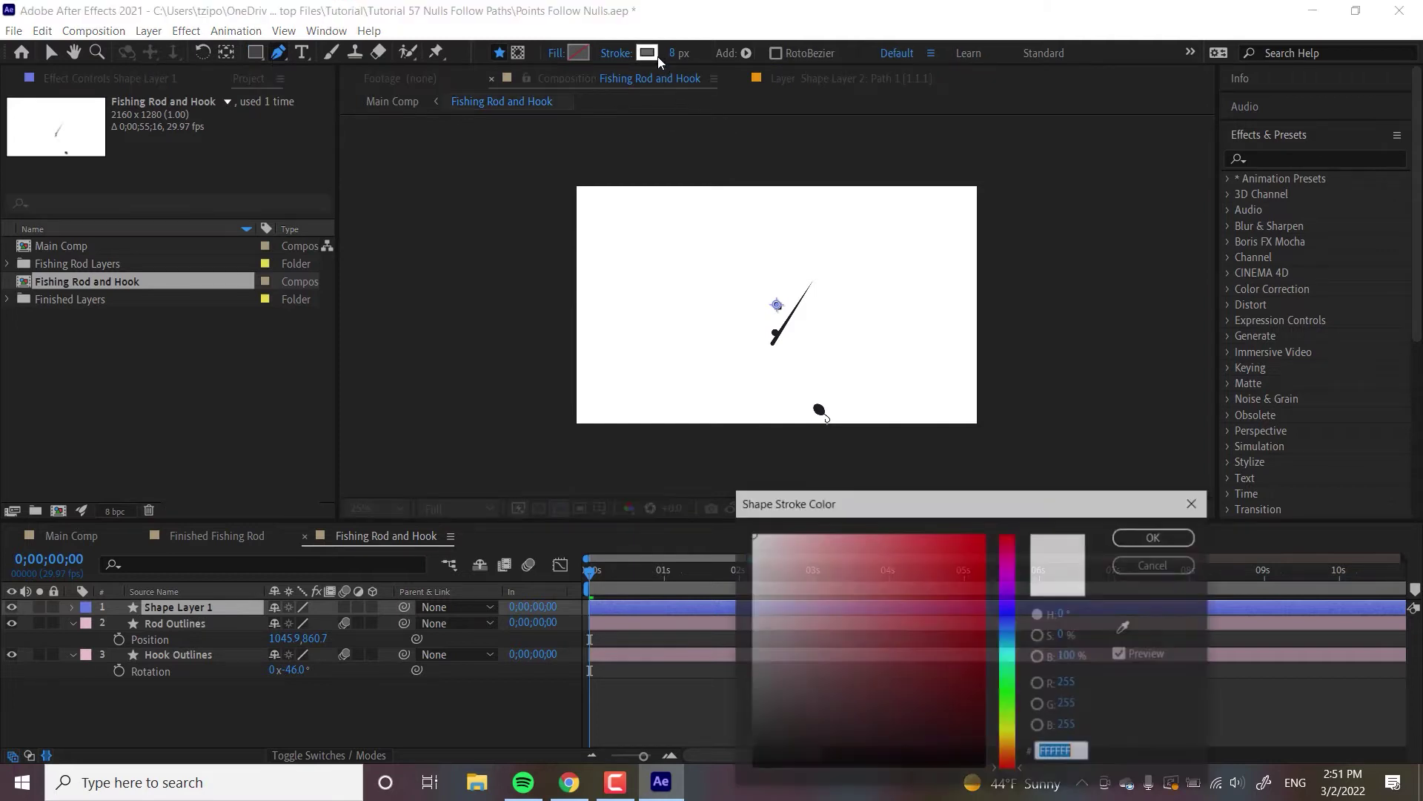
{"action": "left_click", "coordinate": [1122, 629]}
{"action": "left_click", "coordinate": [819, 410]}
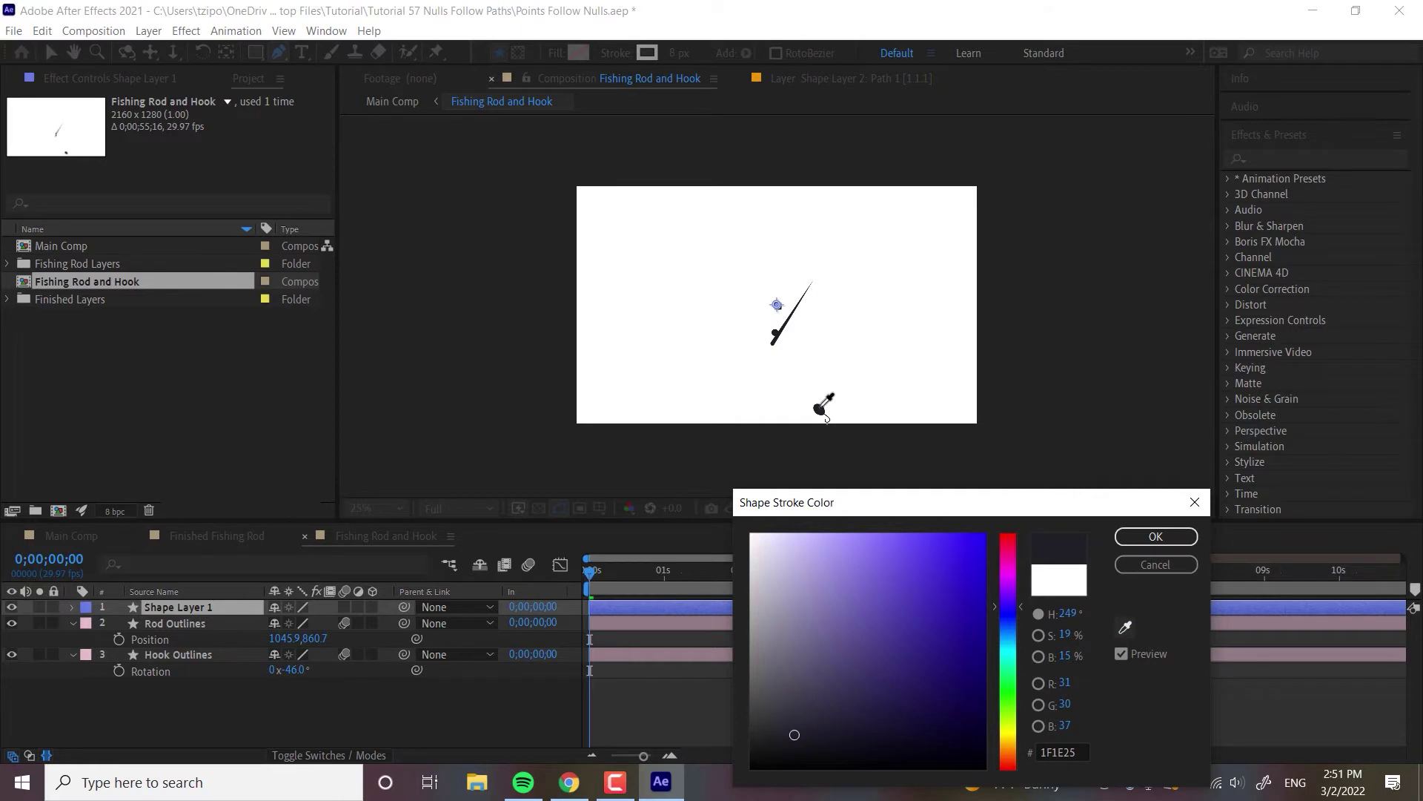
{"action": "left_click", "coordinate": [1156, 536]}
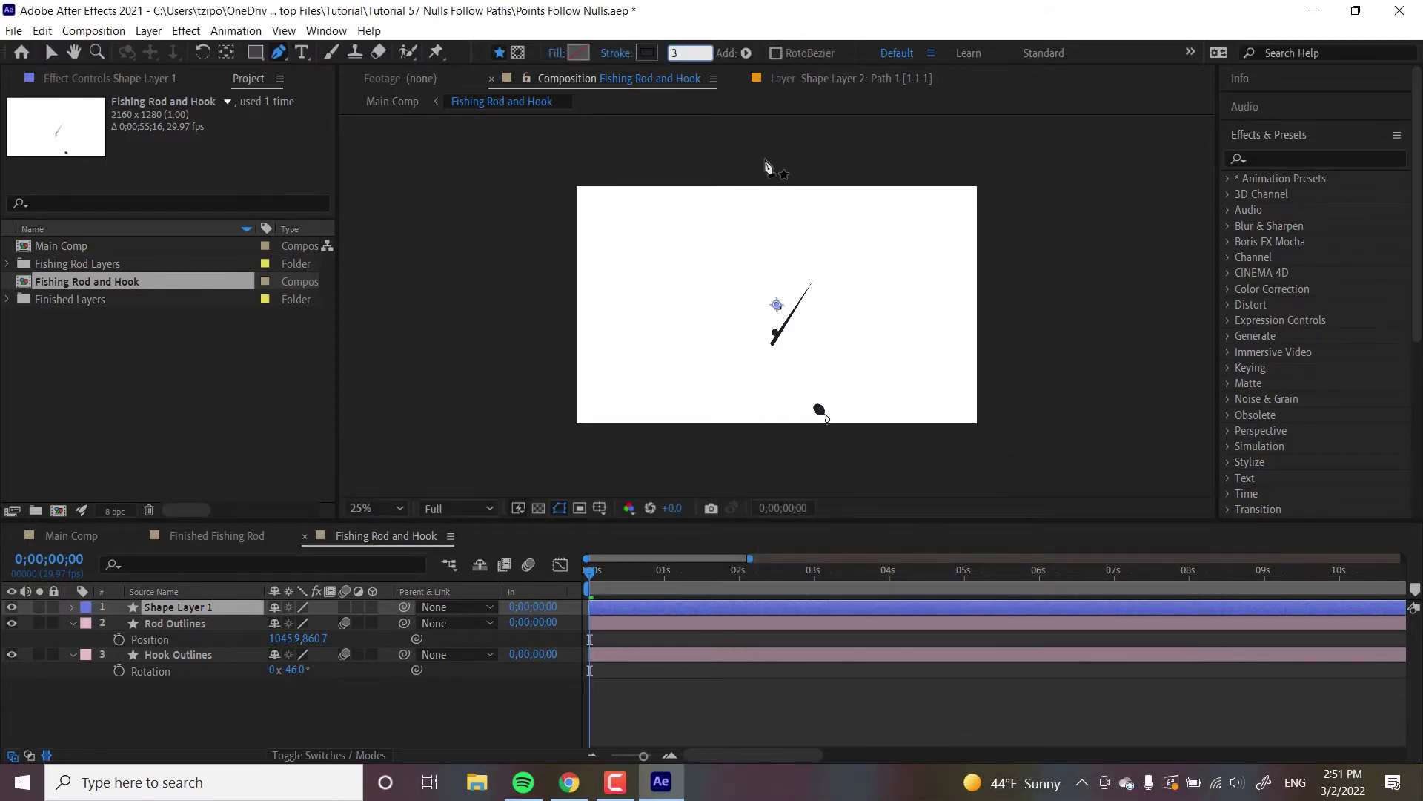
{"action": "key", "text": "Return"}
- Draw a curved three-point line from the rod tip, swinging right, down to the hook
{"action": "left_click", "coordinate": [810, 282]}
{"action": "left_click_drag", "start_coordinate": [814, 285], "coordinate": [845, 289]}
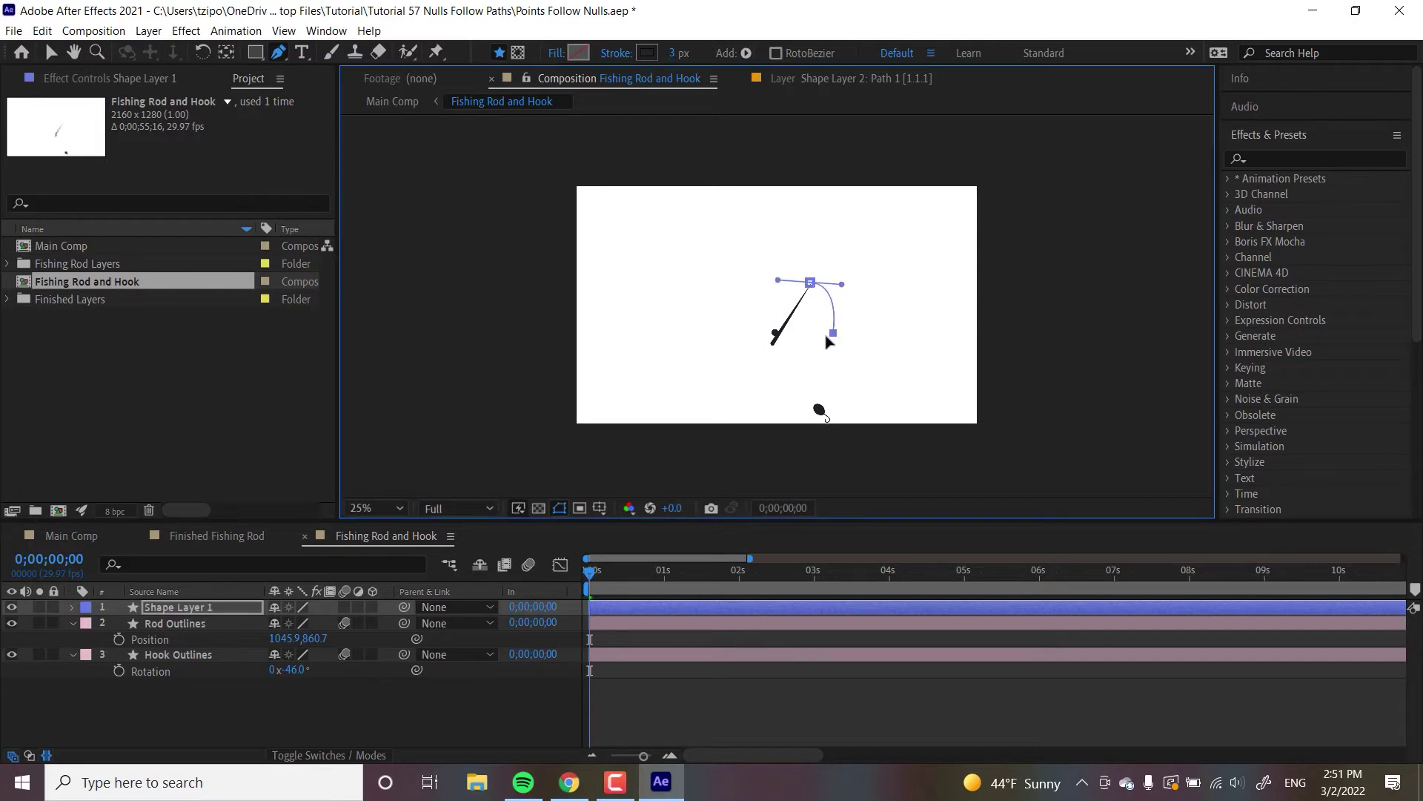
{"action": "left_click_drag", "start_coordinate": [825, 337], "coordinate": [805, 338]}
{"action": "left_click_drag", "start_coordinate": [818, 408], "coordinate": [840, 409]}
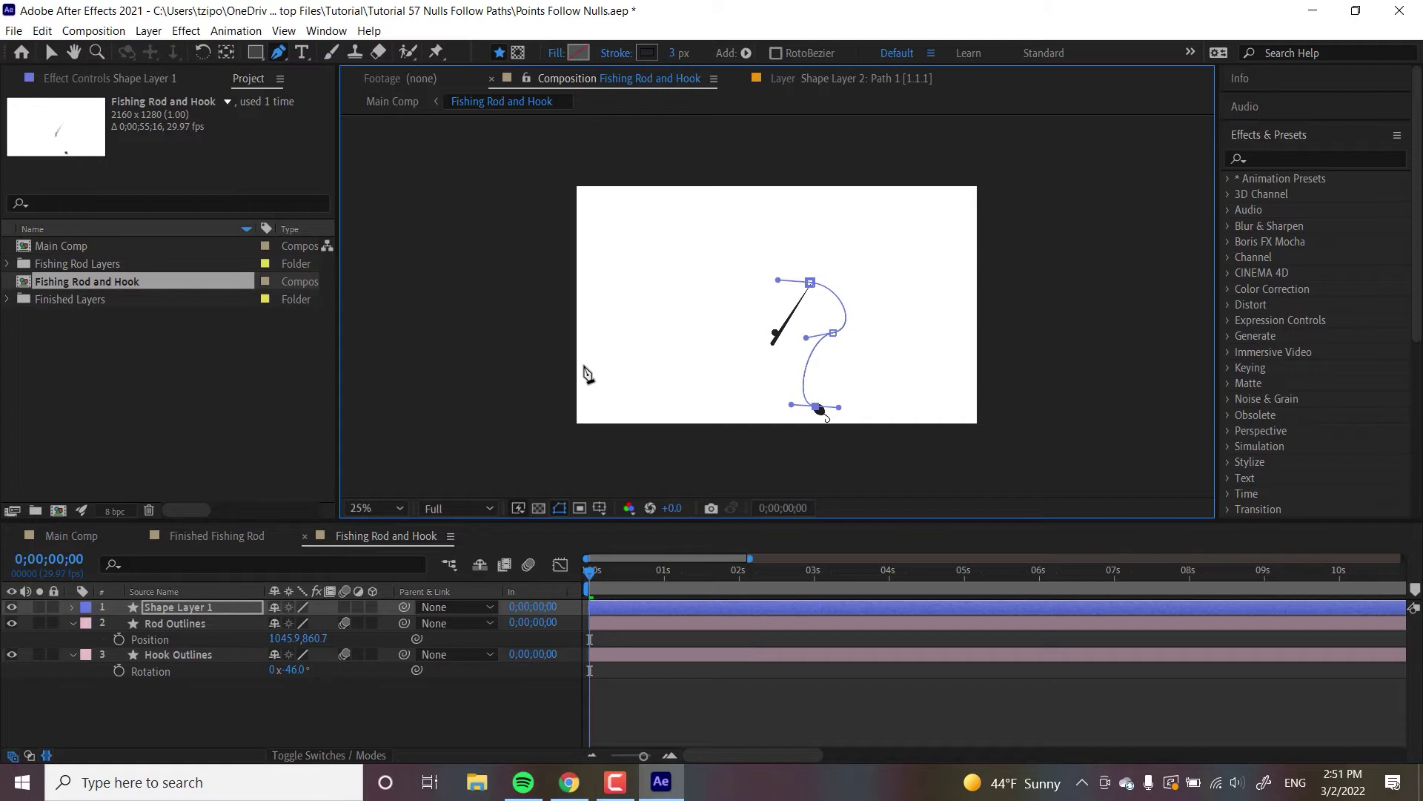
{"action": "left_click", "coordinate": [51, 55]}
- Twirl open Shape Layer 1 > Contents > Shape 1 > Path 1 to expose its Path property
{"action": "left_click", "coordinate": [72, 607]}
{"action": "left_click", "coordinate": [88, 624]}
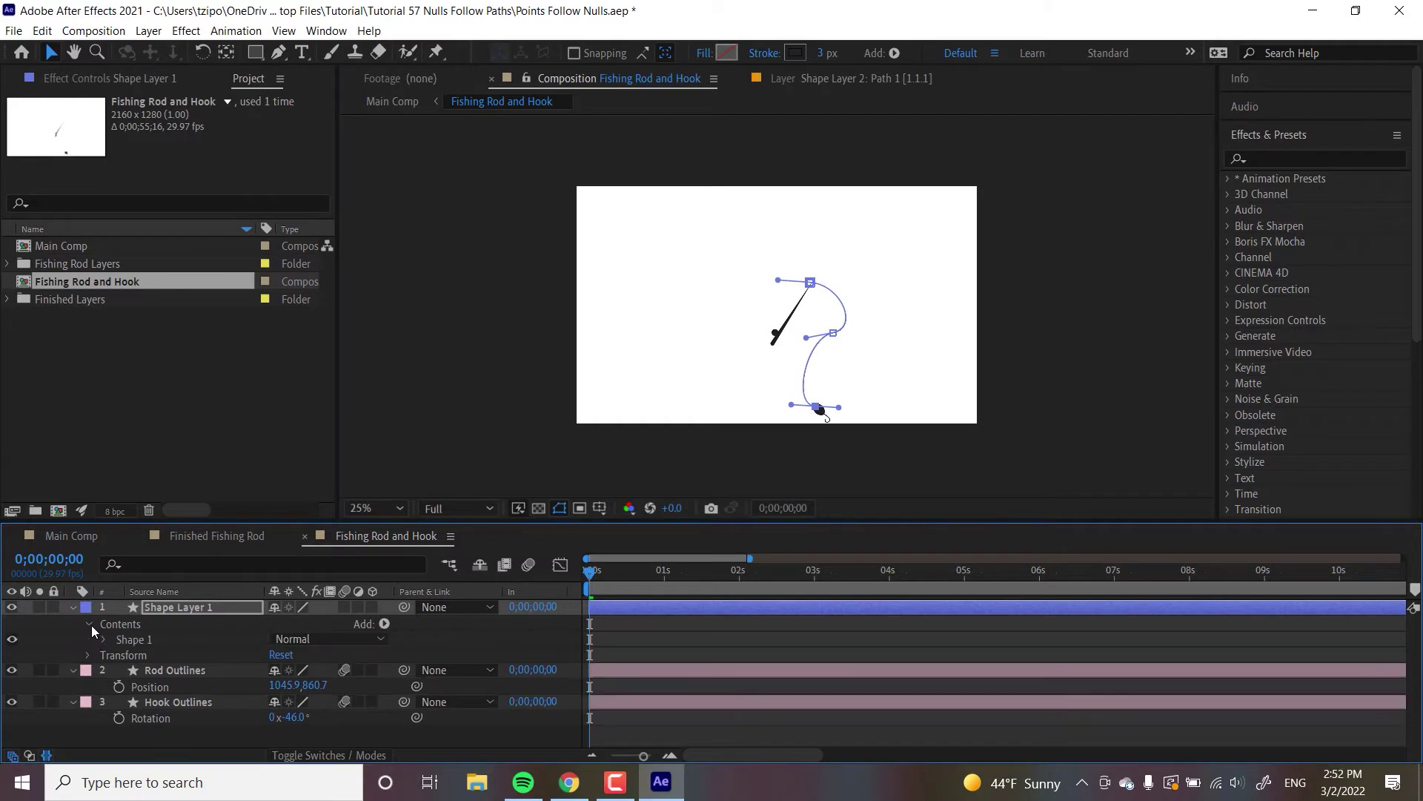
{"action": "left_click", "coordinate": [104, 639]}
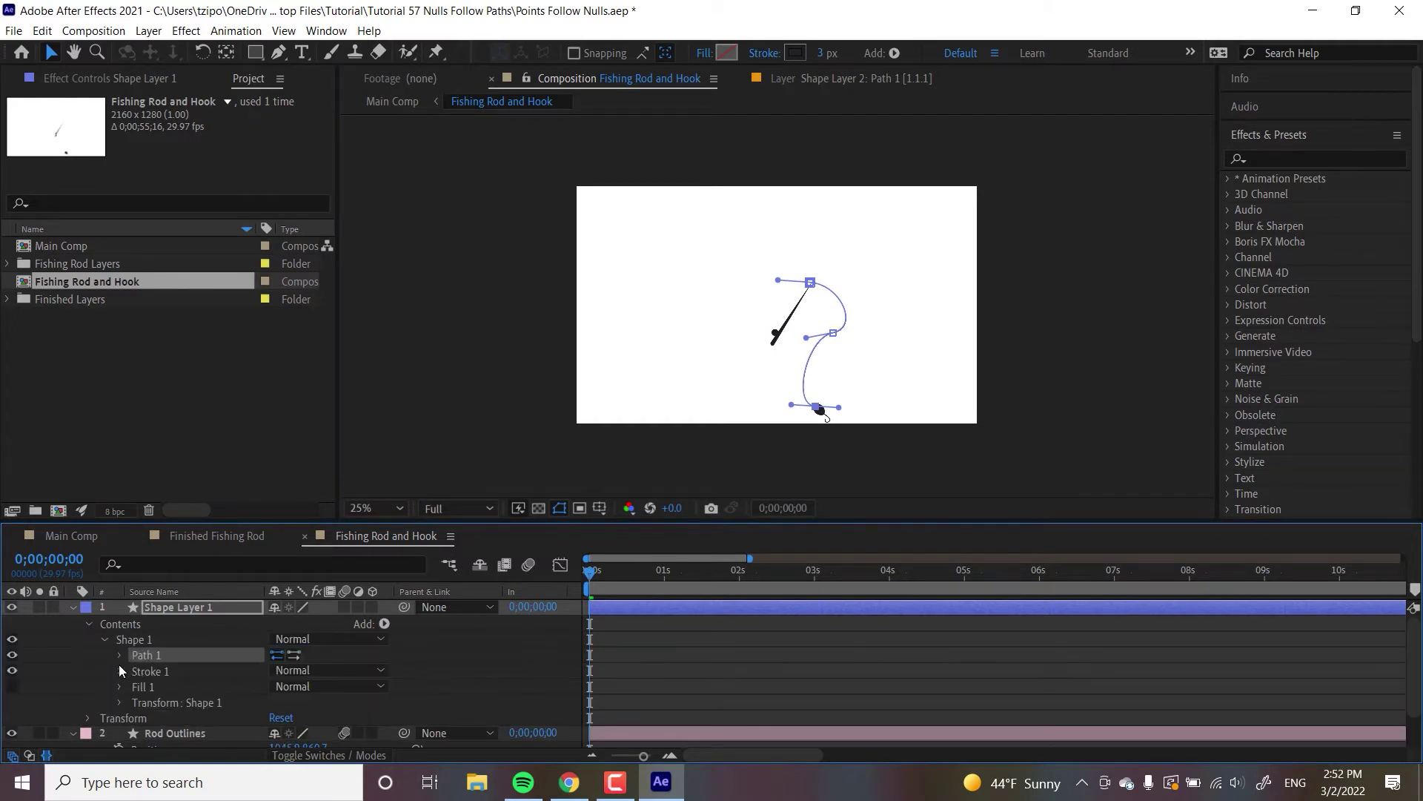
{"action": "left_click", "coordinate": [118, 655]}
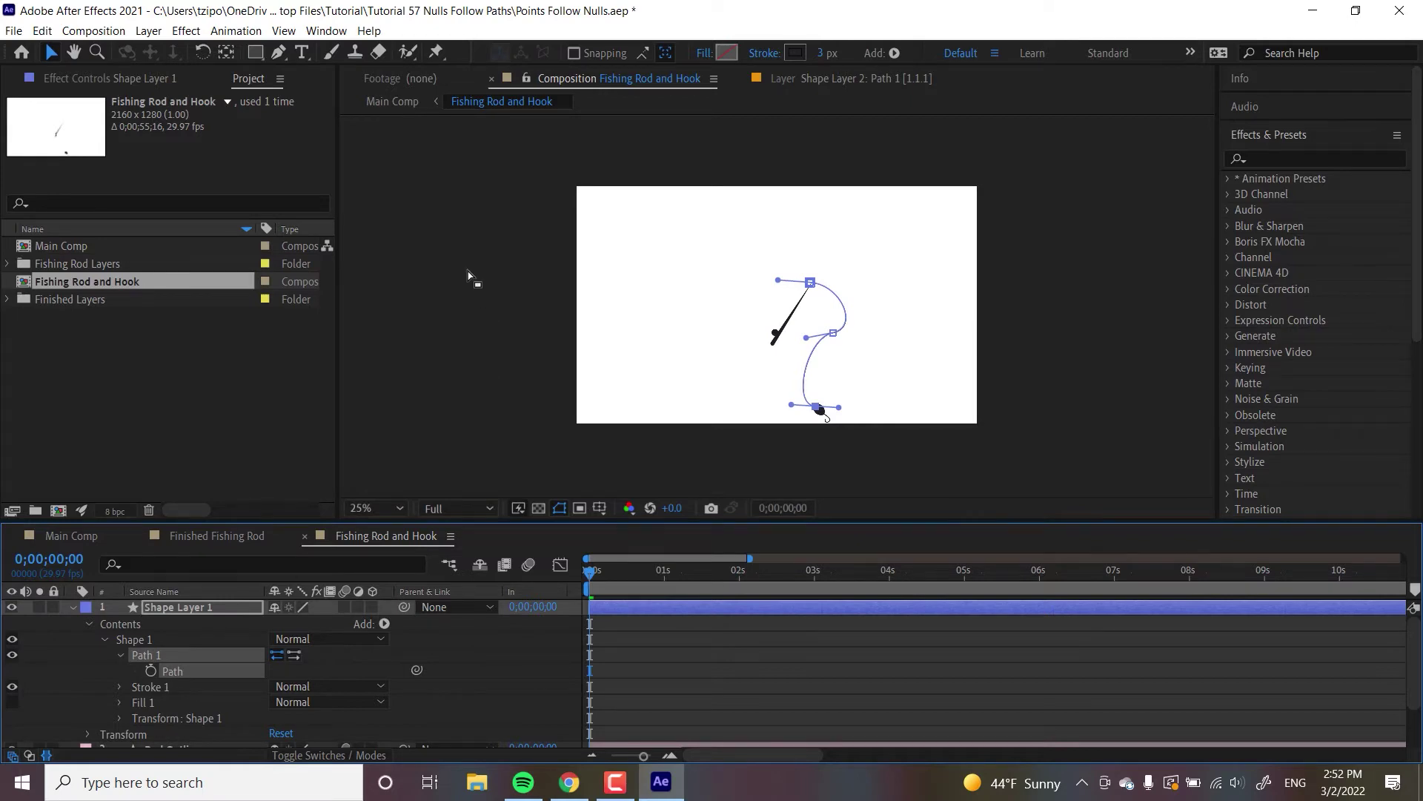
{"action": "left_click", "coordinate": [326, 30]}
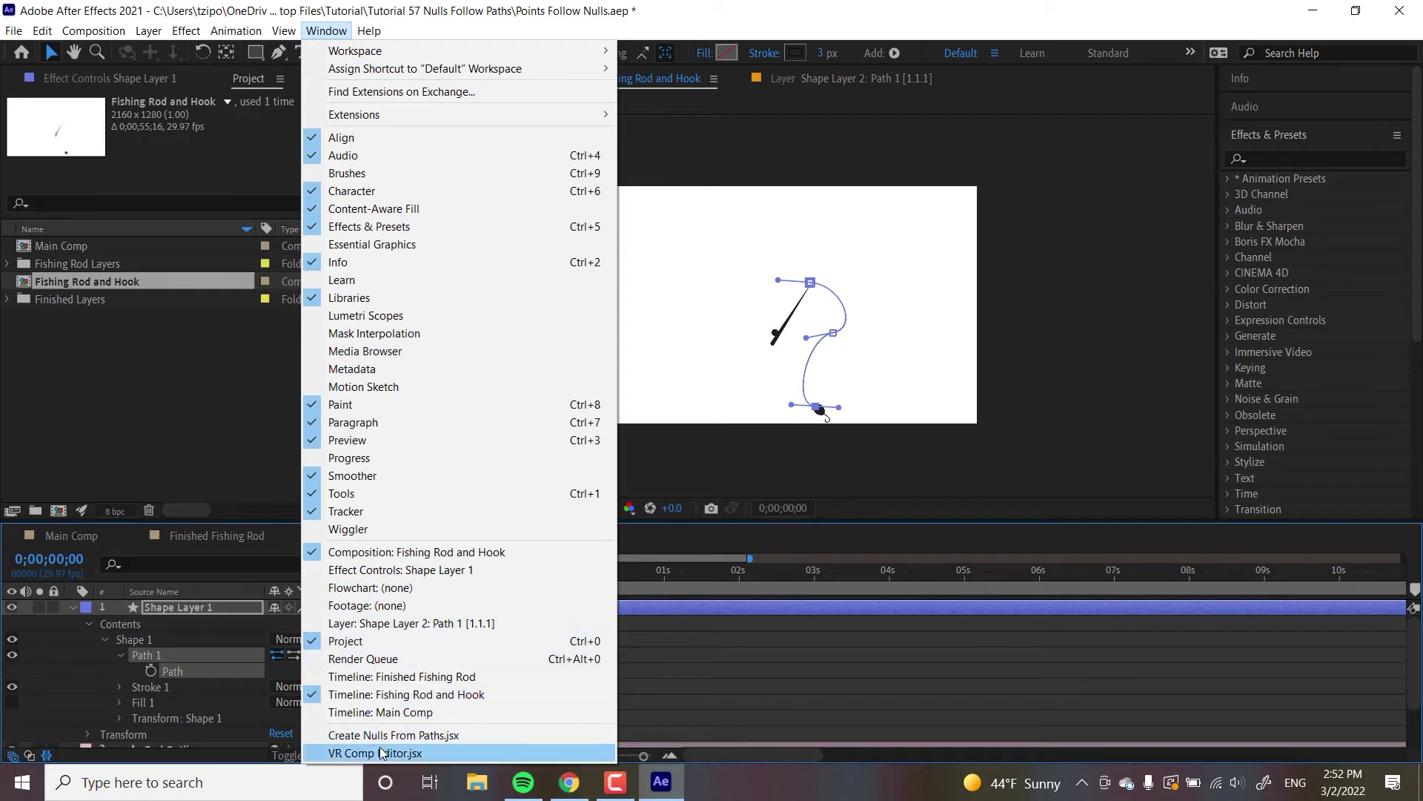
- Run Create Nulls From Paths.jsx with Points Follow Nulls, adding Nulls 28, 29 and 30
{"action": "left_click", "coordinate": [421, 738]}
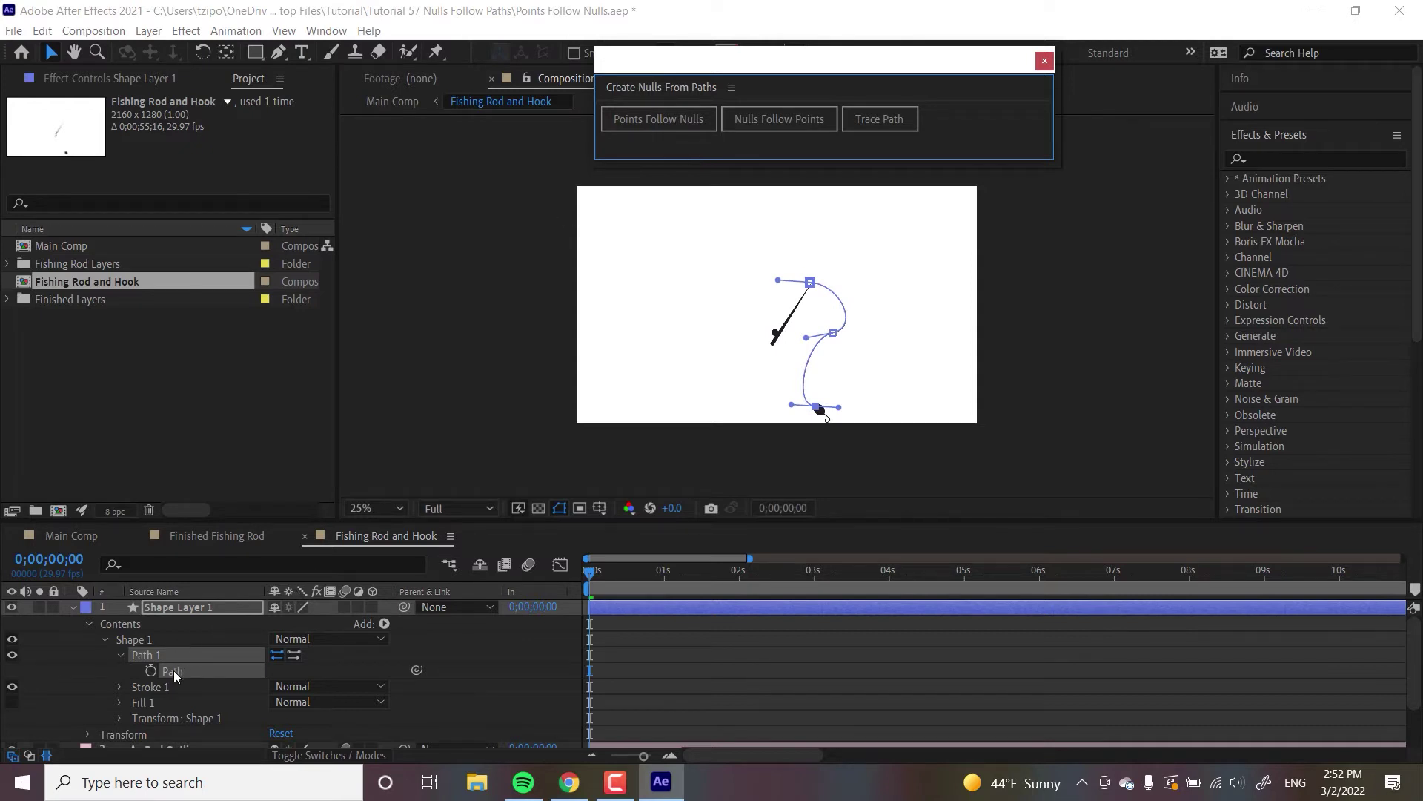
{"action": "left_click", "coordinate": [663, 120]}
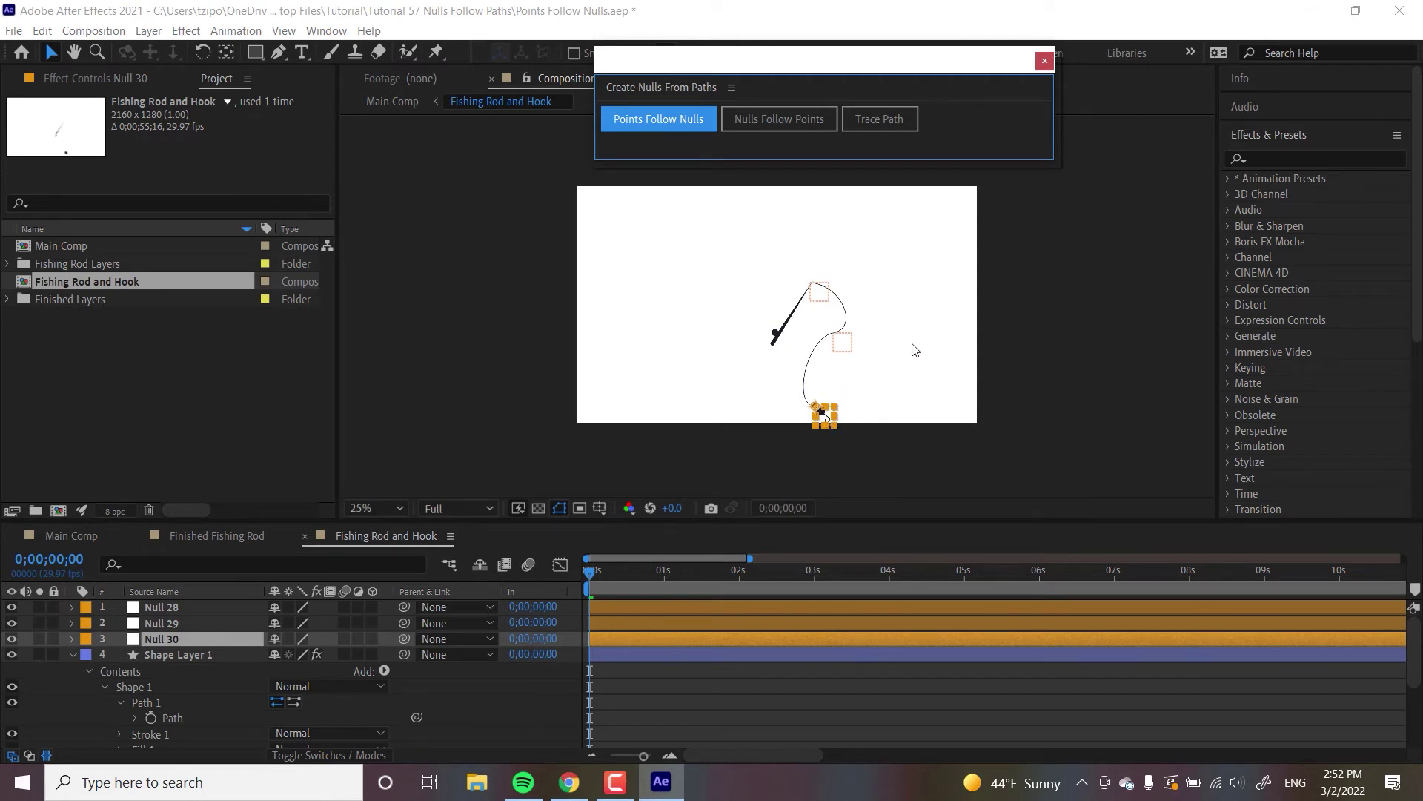
- Rename Shape Layer 1 to 'Fishing Line'
{"action": "left_click", "coordinate": [194, 655]}
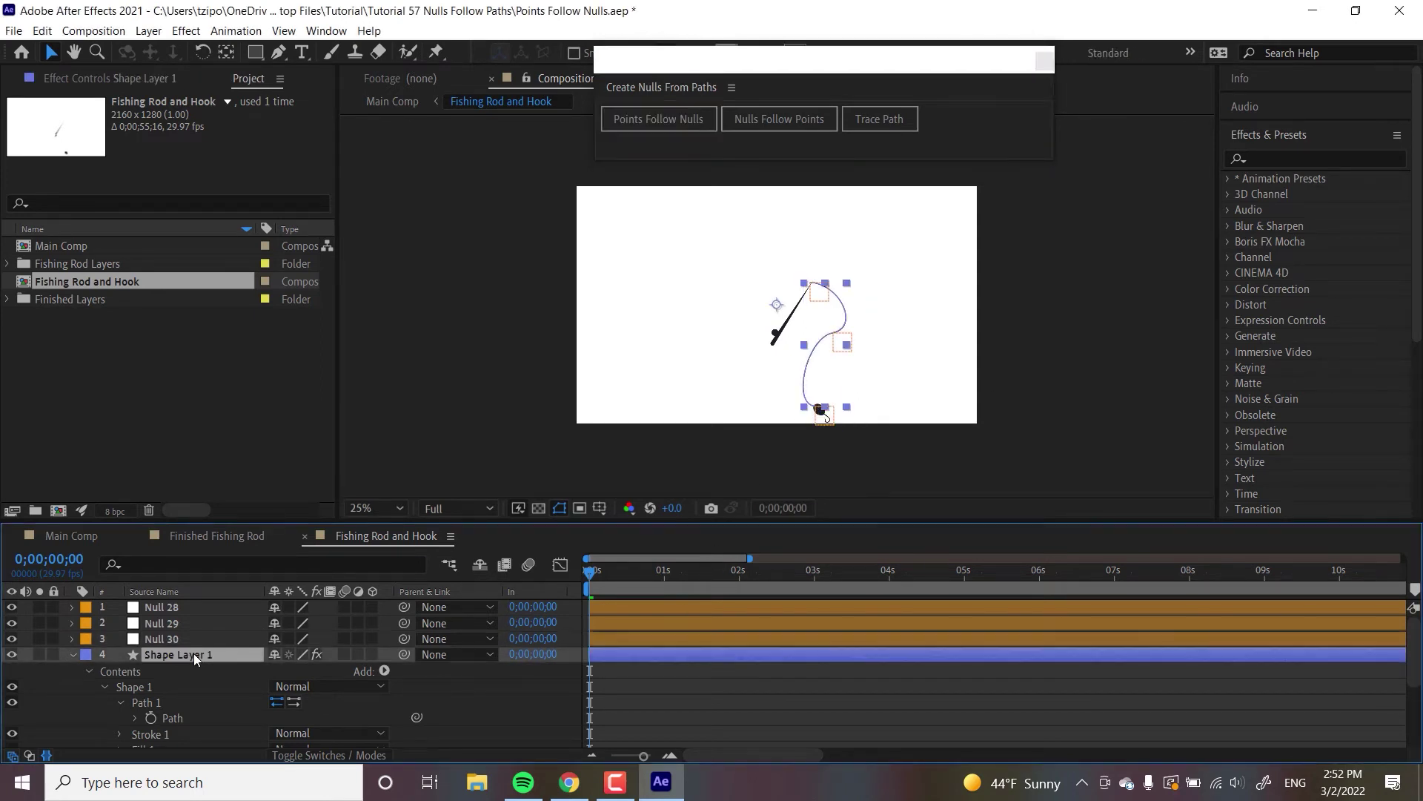
{"action": "key", "text": "Return"}
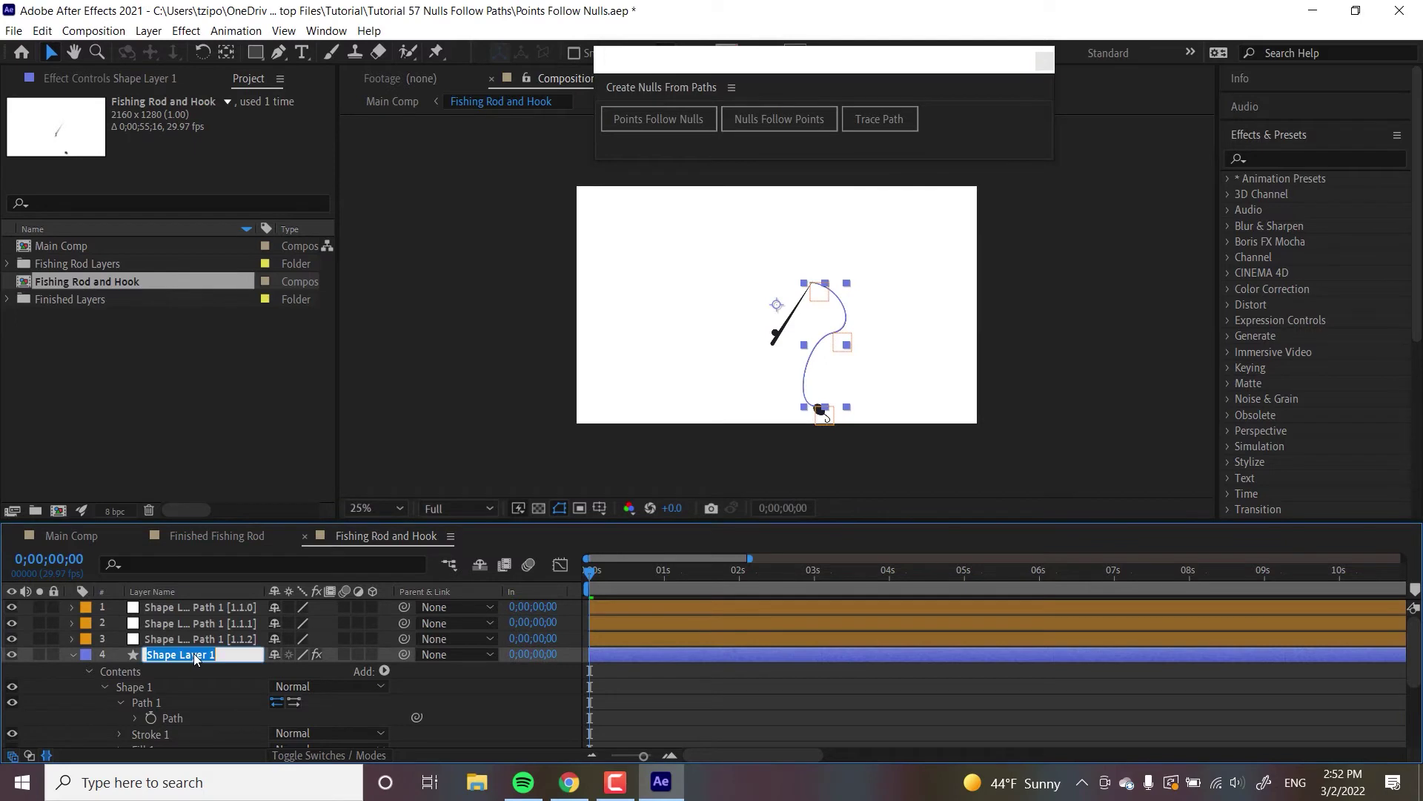
{"action": "type", "text": "Fishing Line"}
{"action": "key", "text": "Return"}
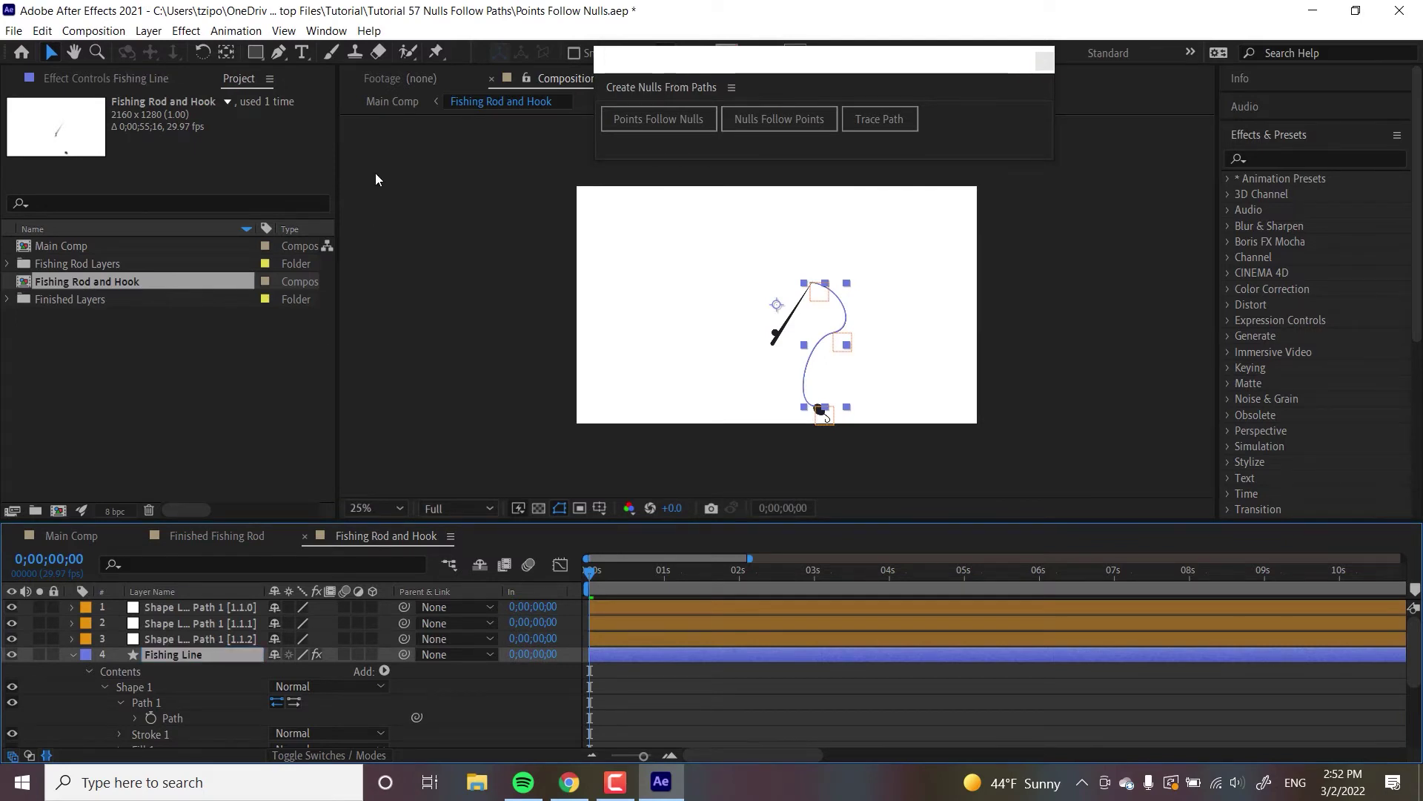
- Drag the hook-end null in the viewer to check that the line's end follows it
{"action": "left_click", "coordinate": [183, 639]}
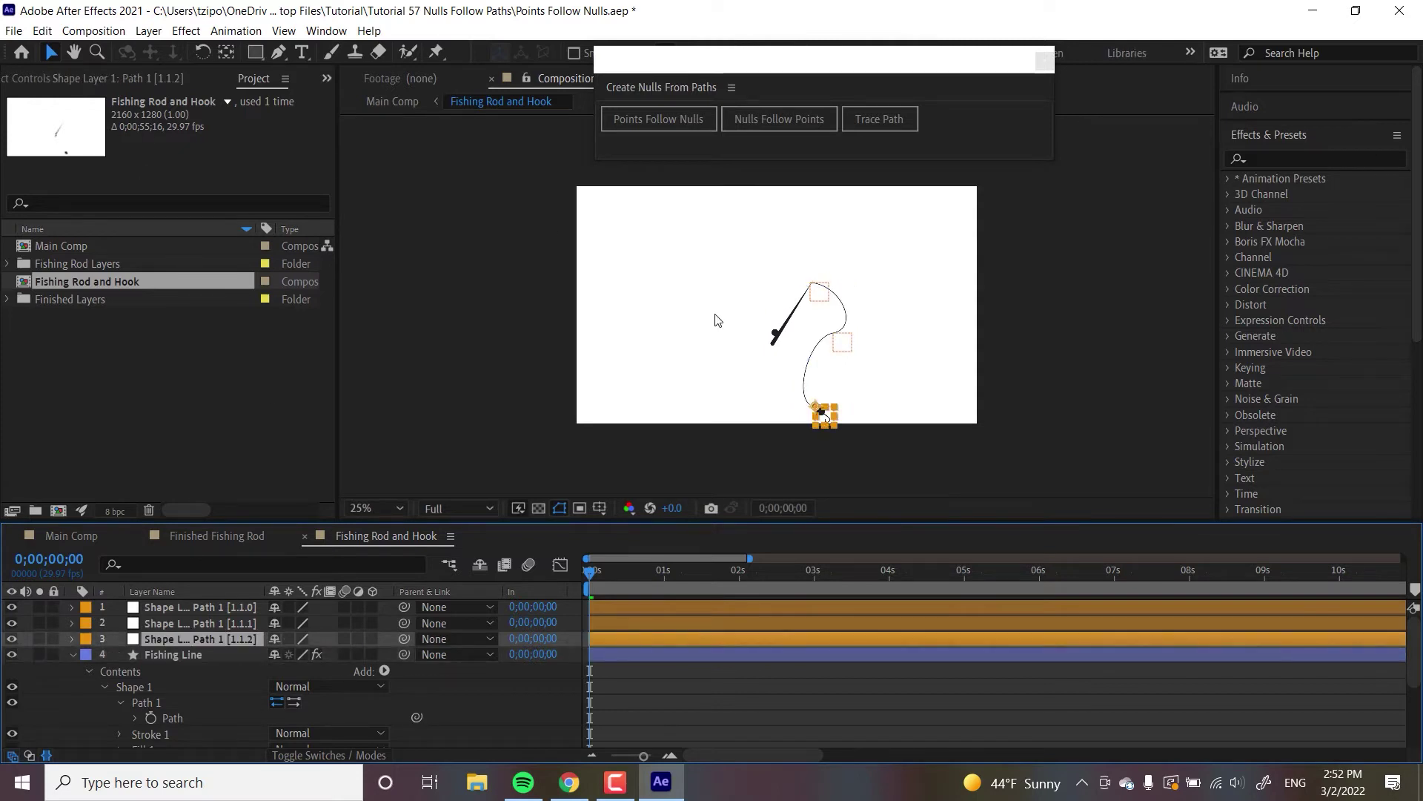
{"action": "left_click", "coordinate": [825, 417]}
{"action": "mouse_move", "coordinate": [823, 416]}
{"action": "left_mouse_down"}
{"action": "mouse_move", "coordinate": [900, 386]}
{"action": "mouse_move", "coordinate": [755, 393]}
{"action": "mouse_move", "coordinate": [760, 305]}
{"action": "mouse_move", "coordinate": [867, 375]}
{"action": "mouse_move", "coordinate": [788, 409]}
{"action": "mouse_move", "coordinate": [813, 410]}
{"action": "left_mouse_up"}
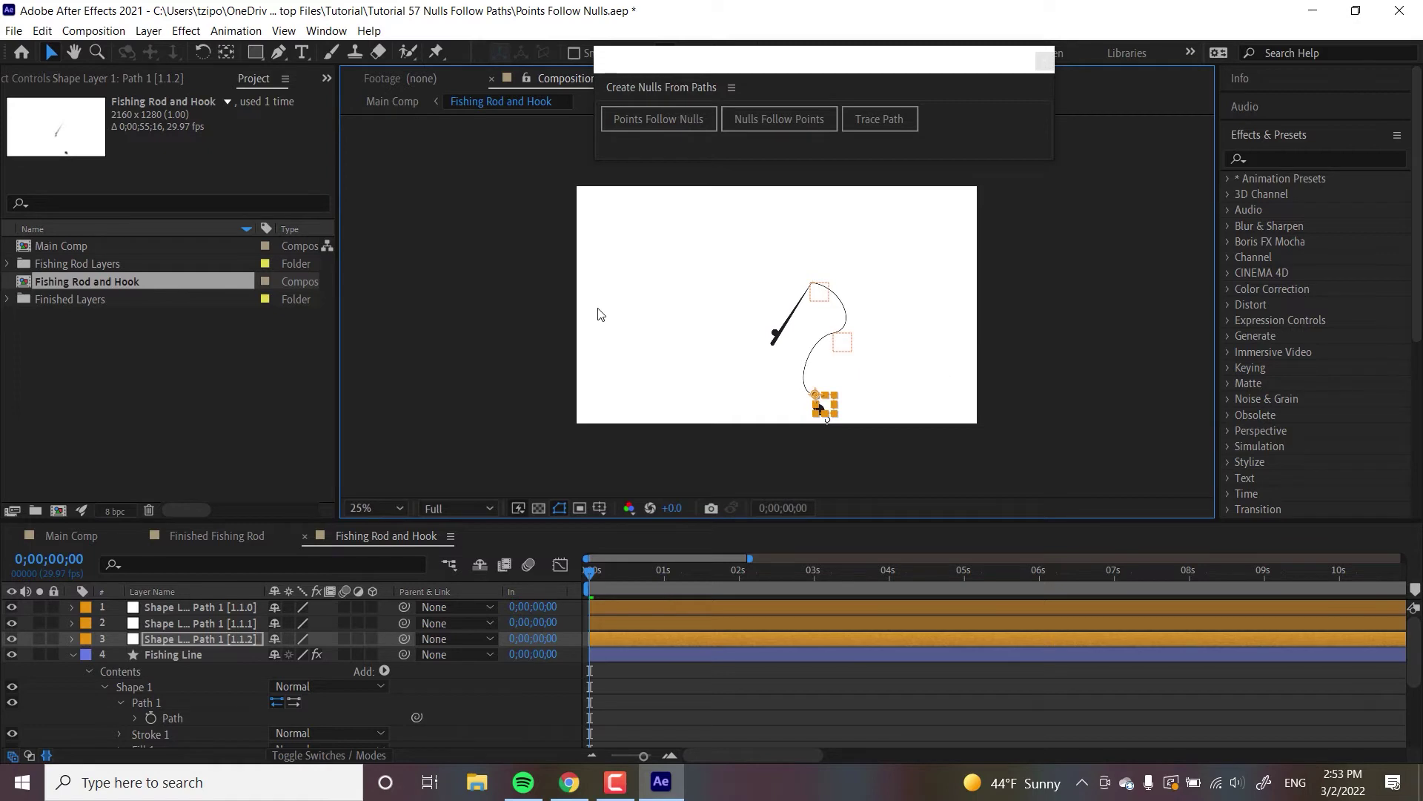
- Nudge the hook-end null back down and rename the rod-tip null to Null 1
{"action": "key", "text": "shift+Down"}
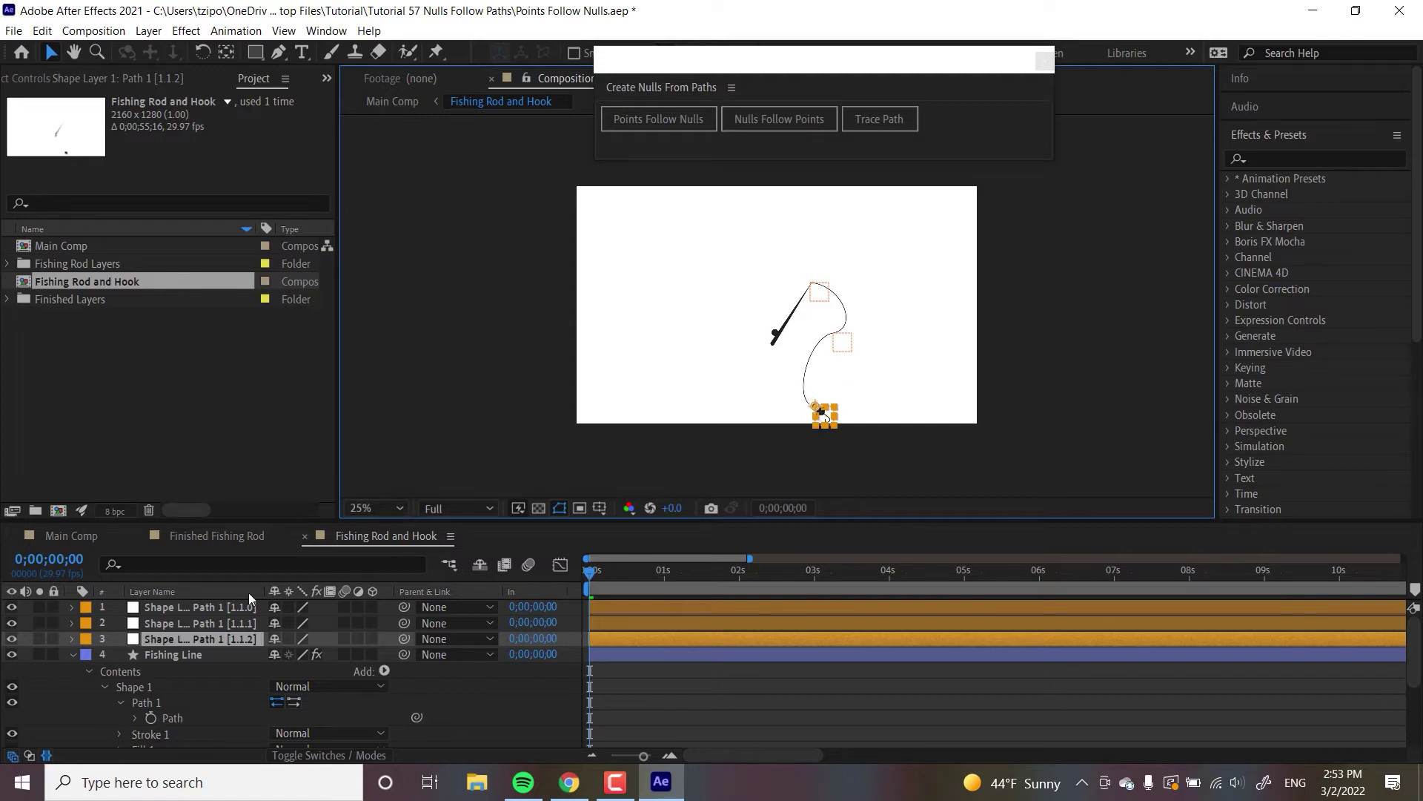
{"action": "left_click", "coordinate": [217, 608]}
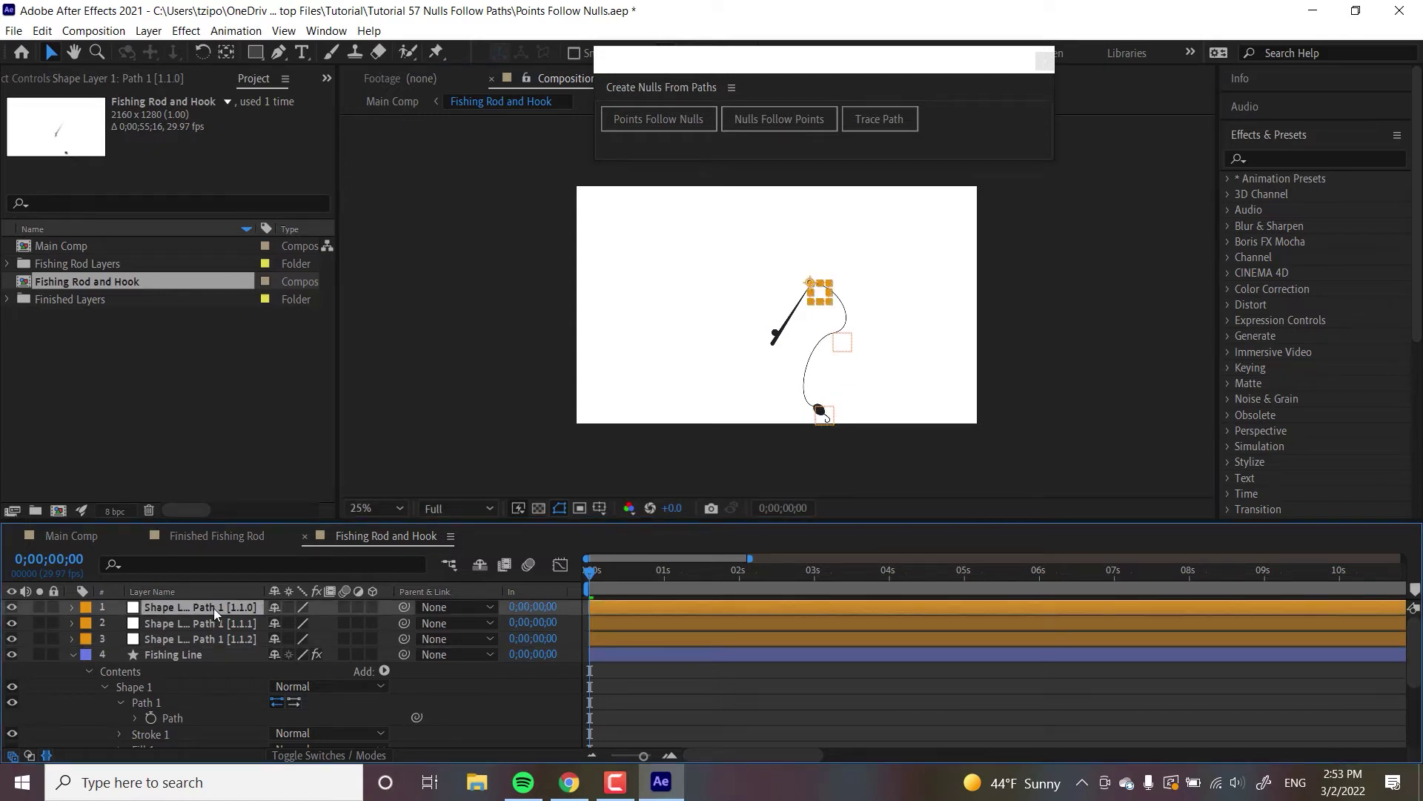
{"action": "key", "text": "Return"}
{"action": "type", "text": "Null 1"}
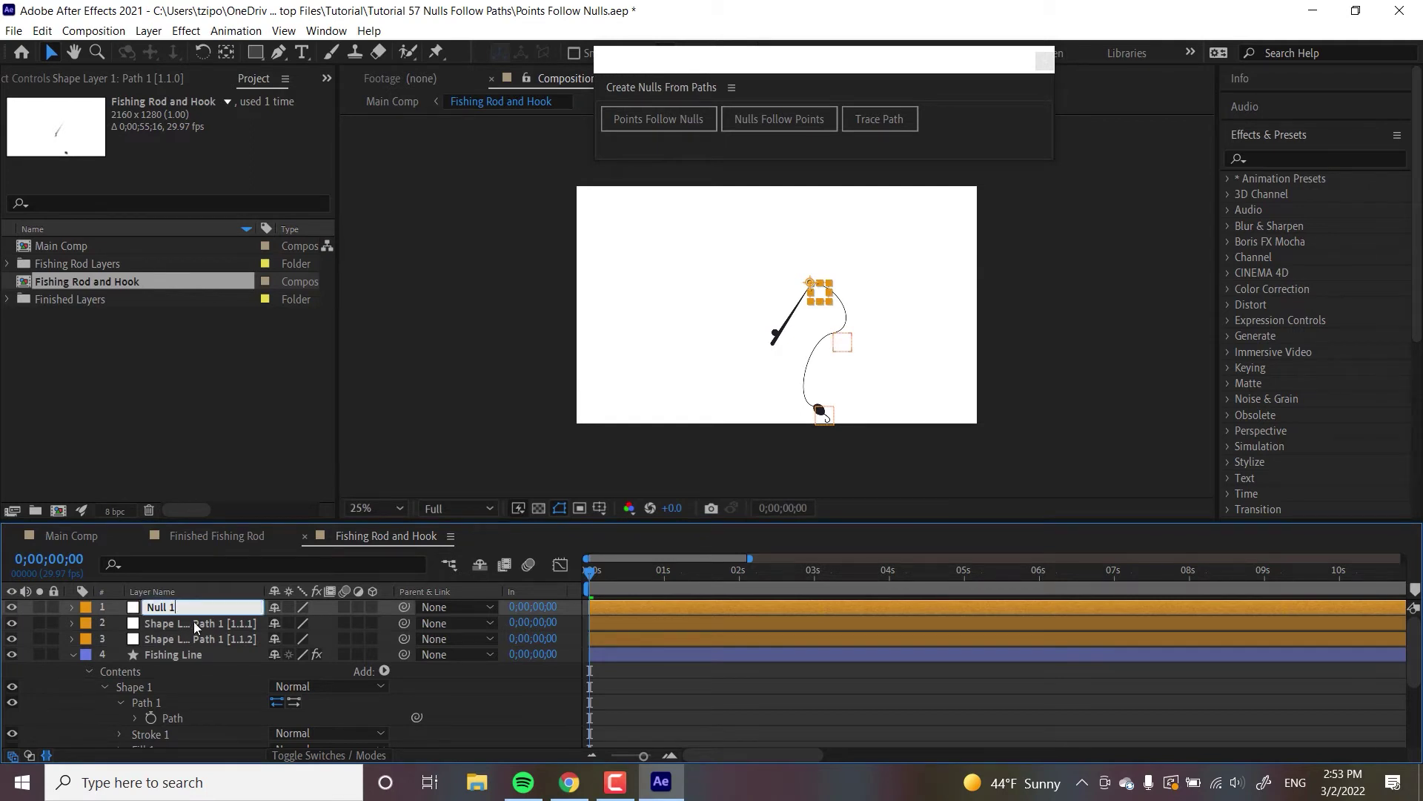
- Rename the middle and bottom nulls to Null 2 and Null 3
{"action": "left_click", "coordinate": [196, 627]}
{"action": "key", "text": "Return"}
{"action": "type", "text": "Null 2"}
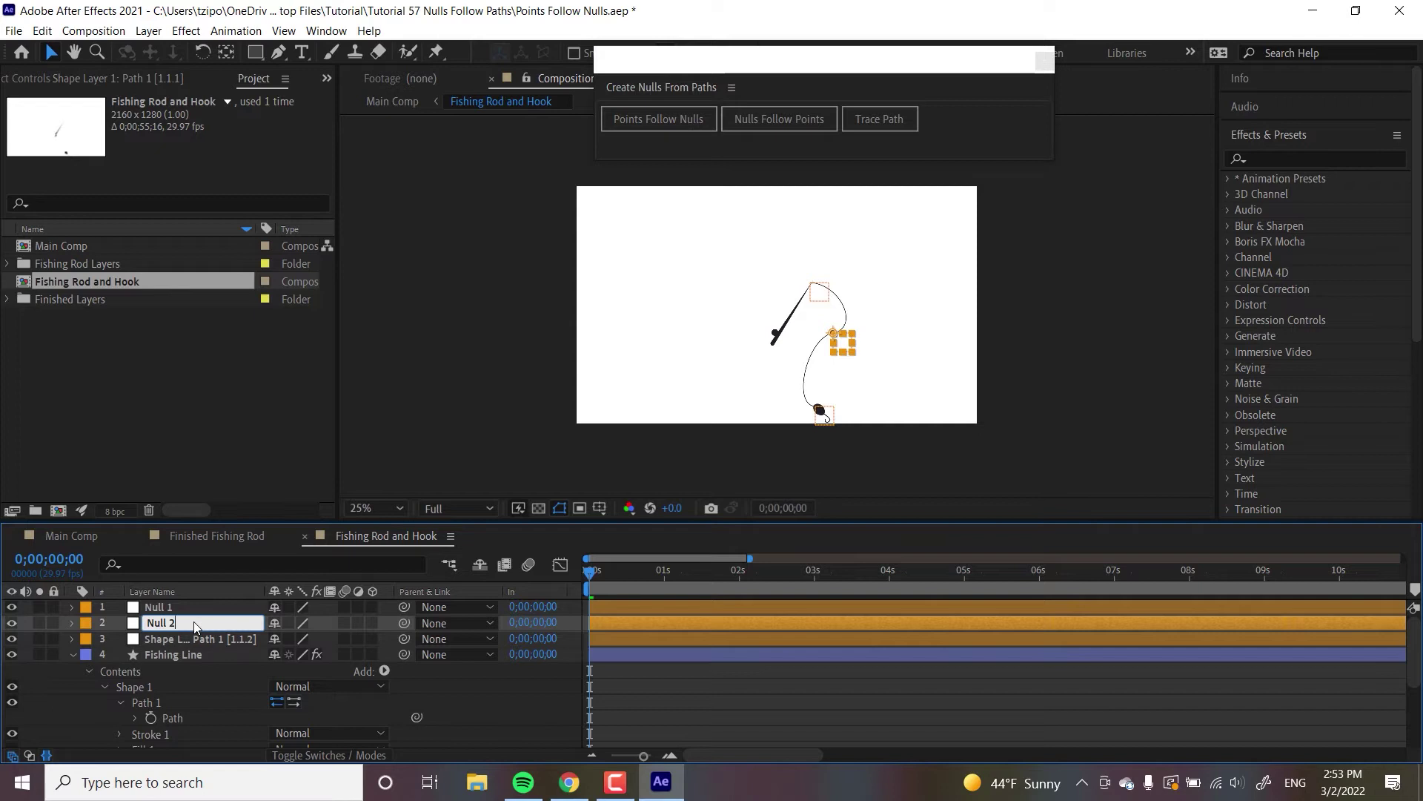
{"action": "key", "text": "Return"}
{"action": "left_click", "coordinate": [179, 642]}
{"action": "key", "text": "Return"}
{"action": "type", "text": "Null 3"}
{"action": "key", "text": "Return"}
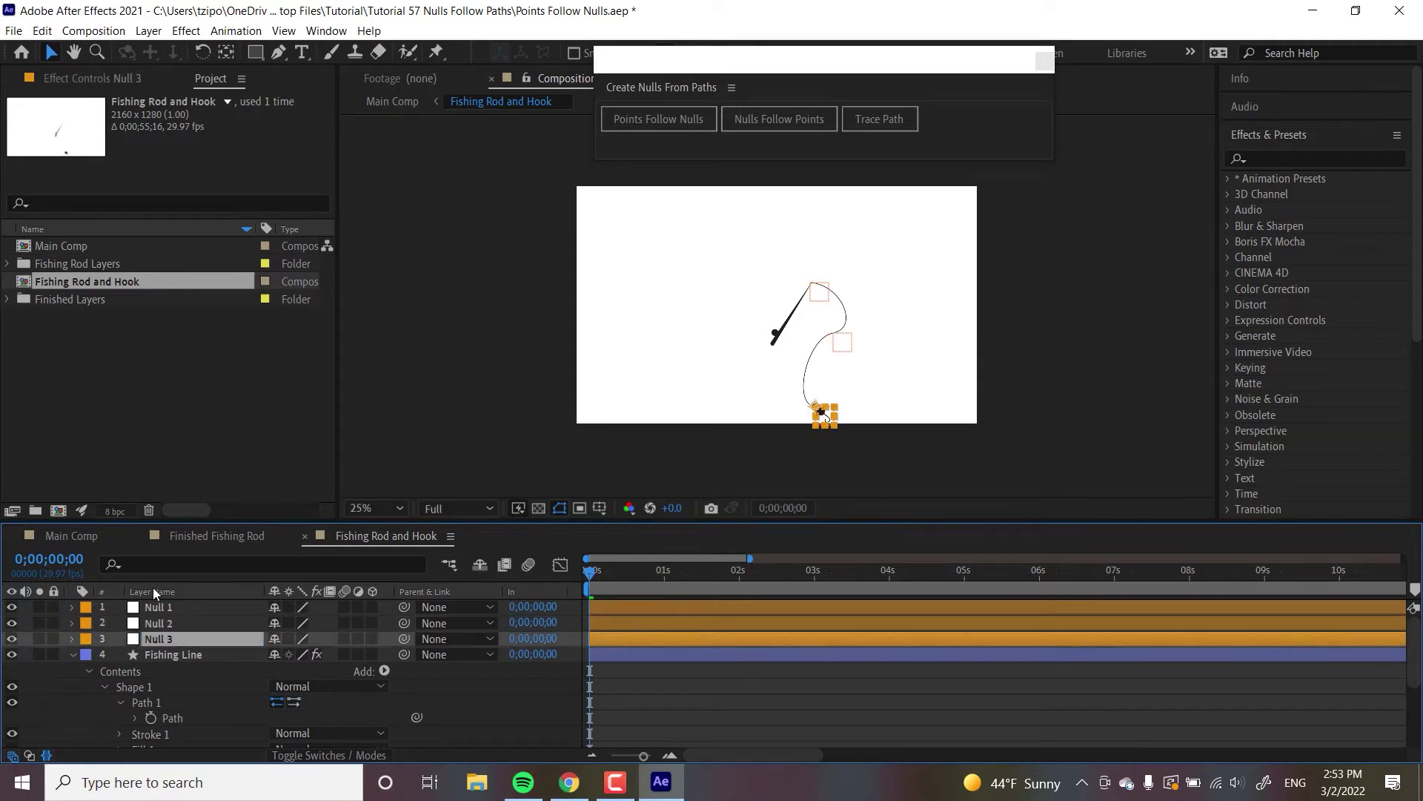
- Collapse Fishing Line and pick-whip Null 1 to it as its parent
{"action": "left_click", "coordinate": [155, 608]}
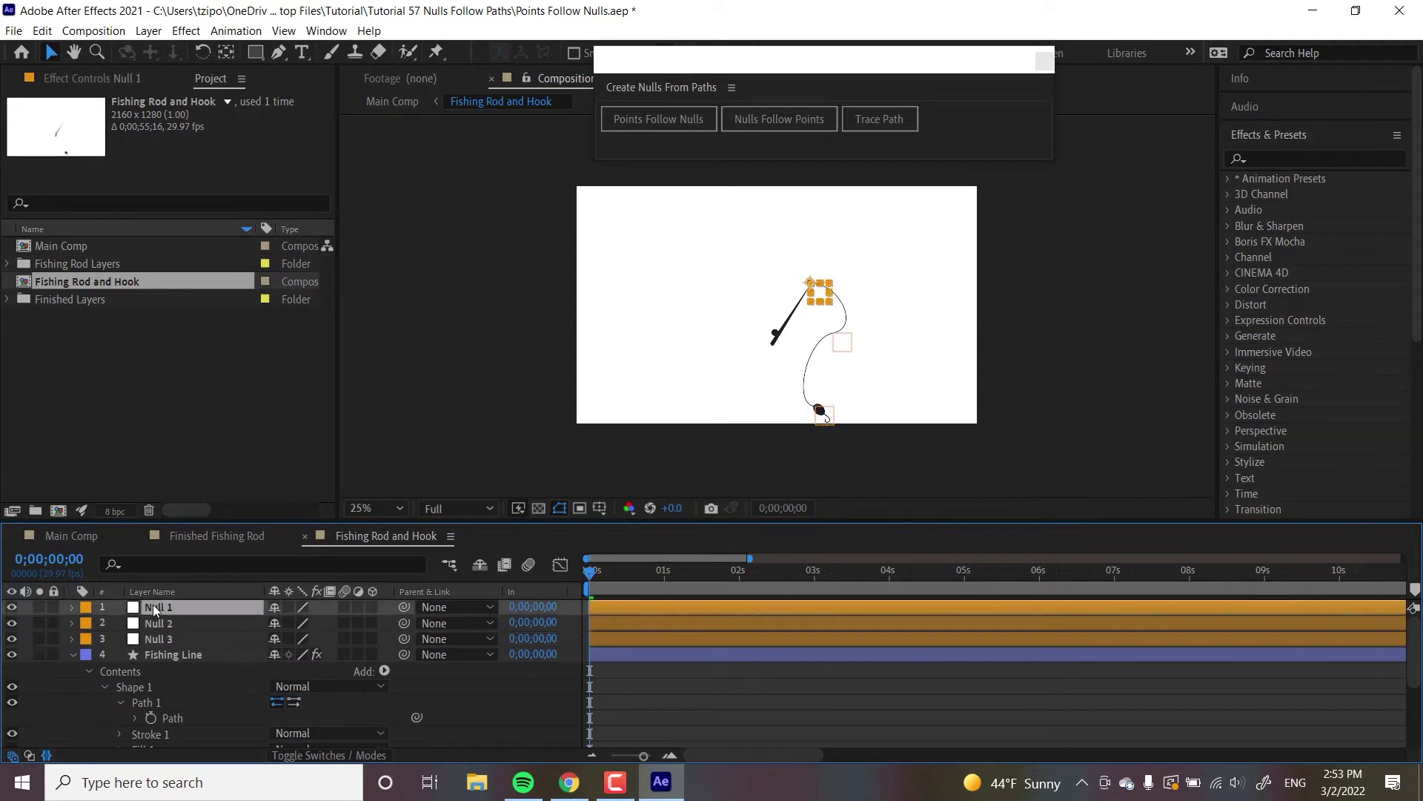
{"action": "left_click", "coordinate": [73, 655]}
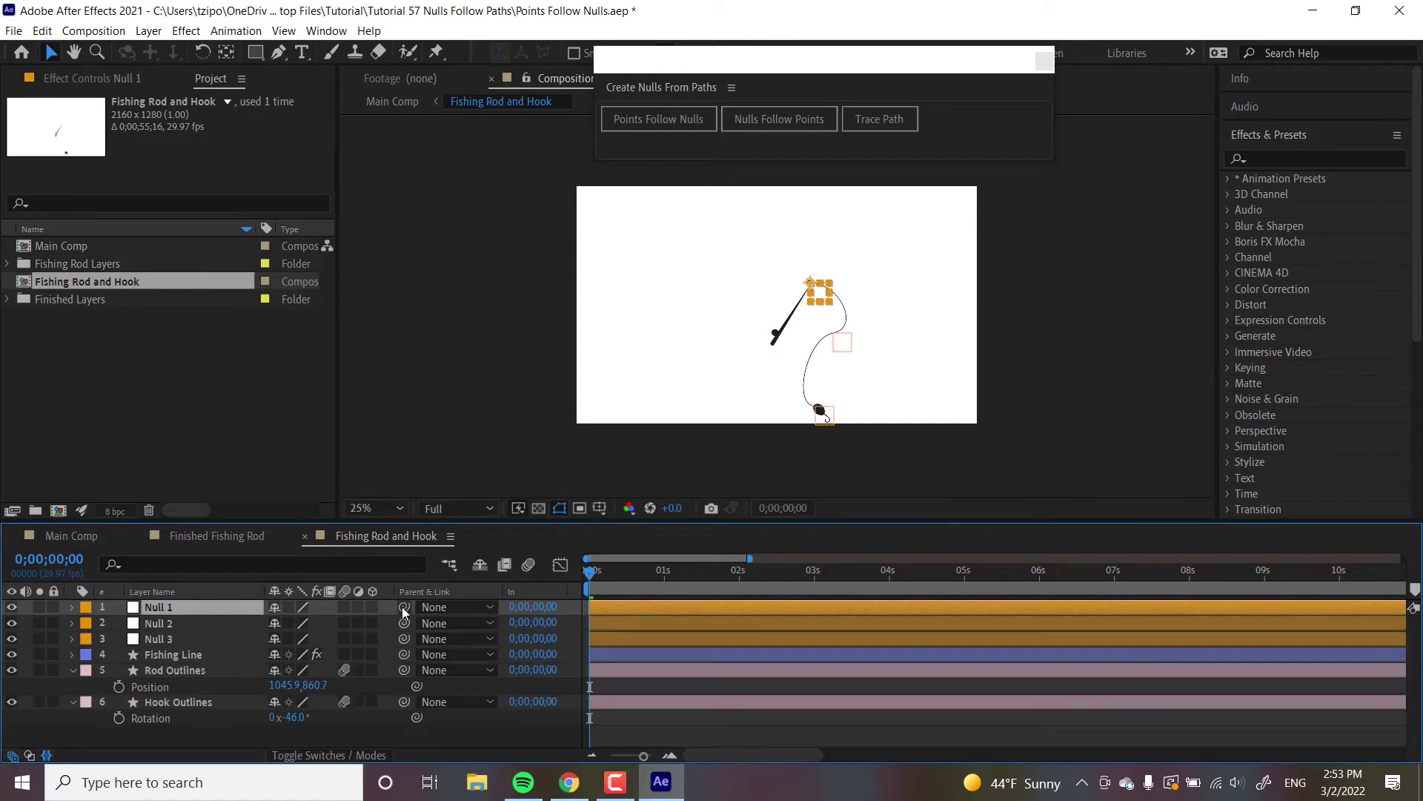
{"action": "left_click_drag", "start_coordinate": [404, 608], "coordinate": [215, 654]}
- Select Null 2 and Null 3 together
{"action": "left_click", "coordinate": [203, 622]}
{"action": "left_click", "coordinate": [158, 638]}
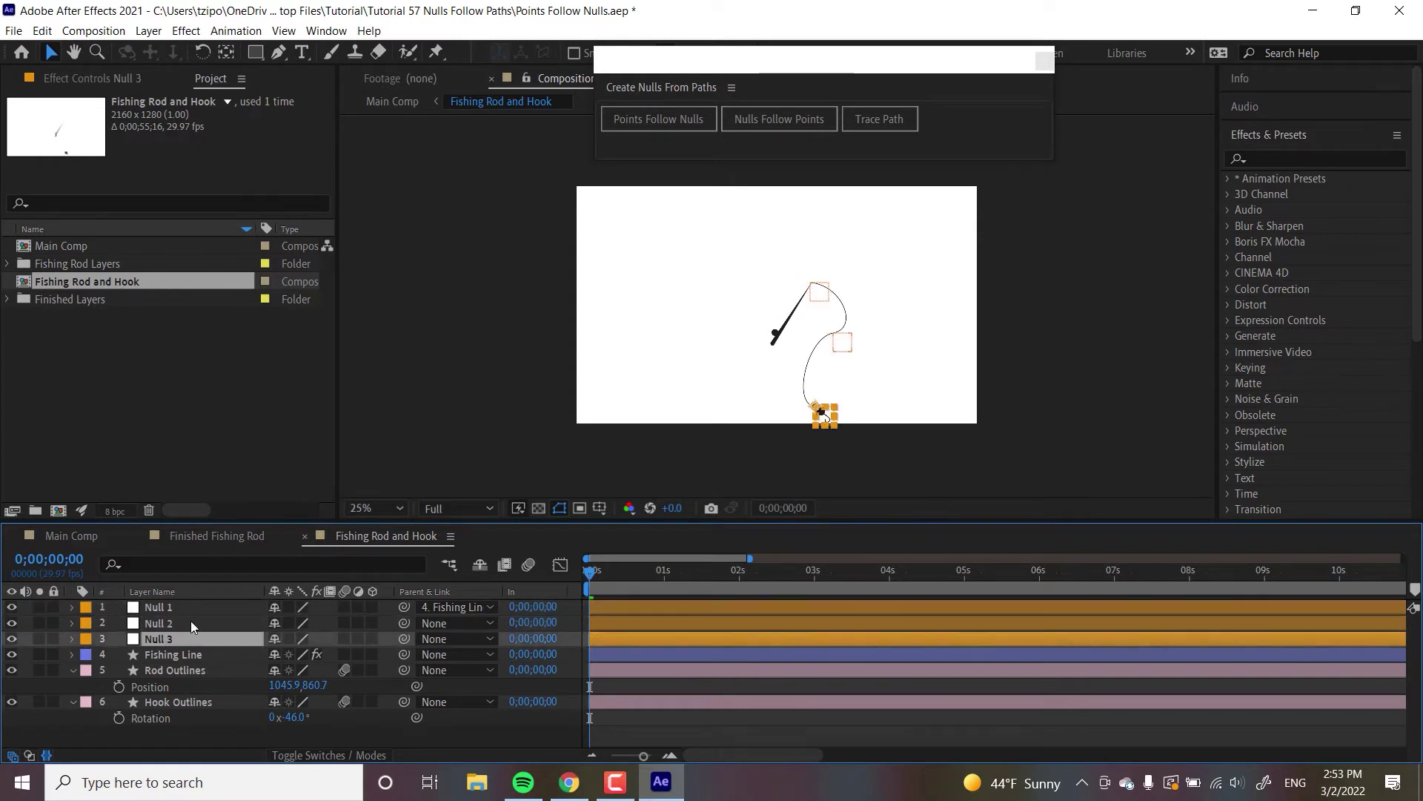
{"action": "left_click", "coordinate": [190, 623]}
{"action": "left_click", "coordinate": [177, 639]}
- Add starting Position keyframes at 0s to Null 2 and Null 3
{"action": "left_click", "coordinate": [163, 626], "text": "ctrl"}
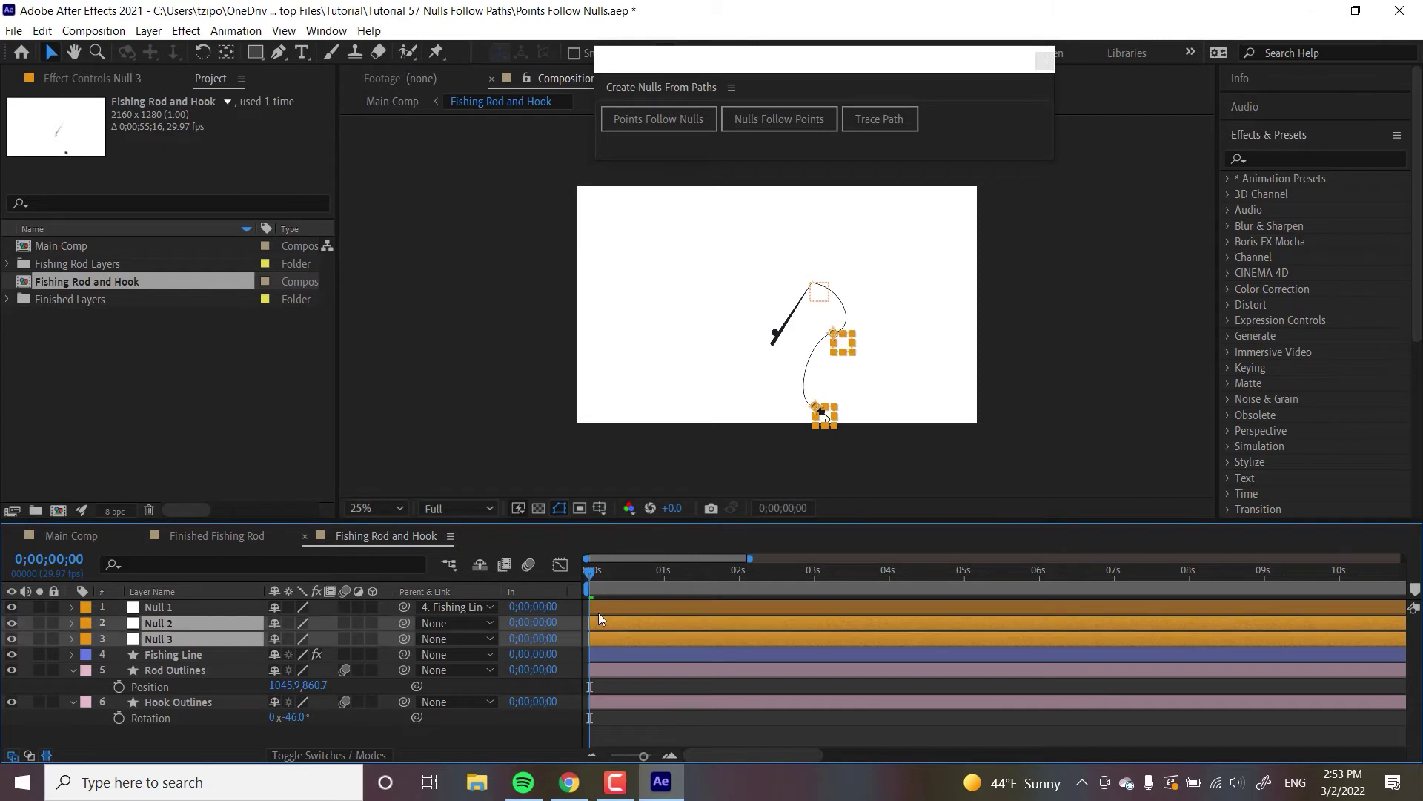
{"action": "key", "text": "p"}
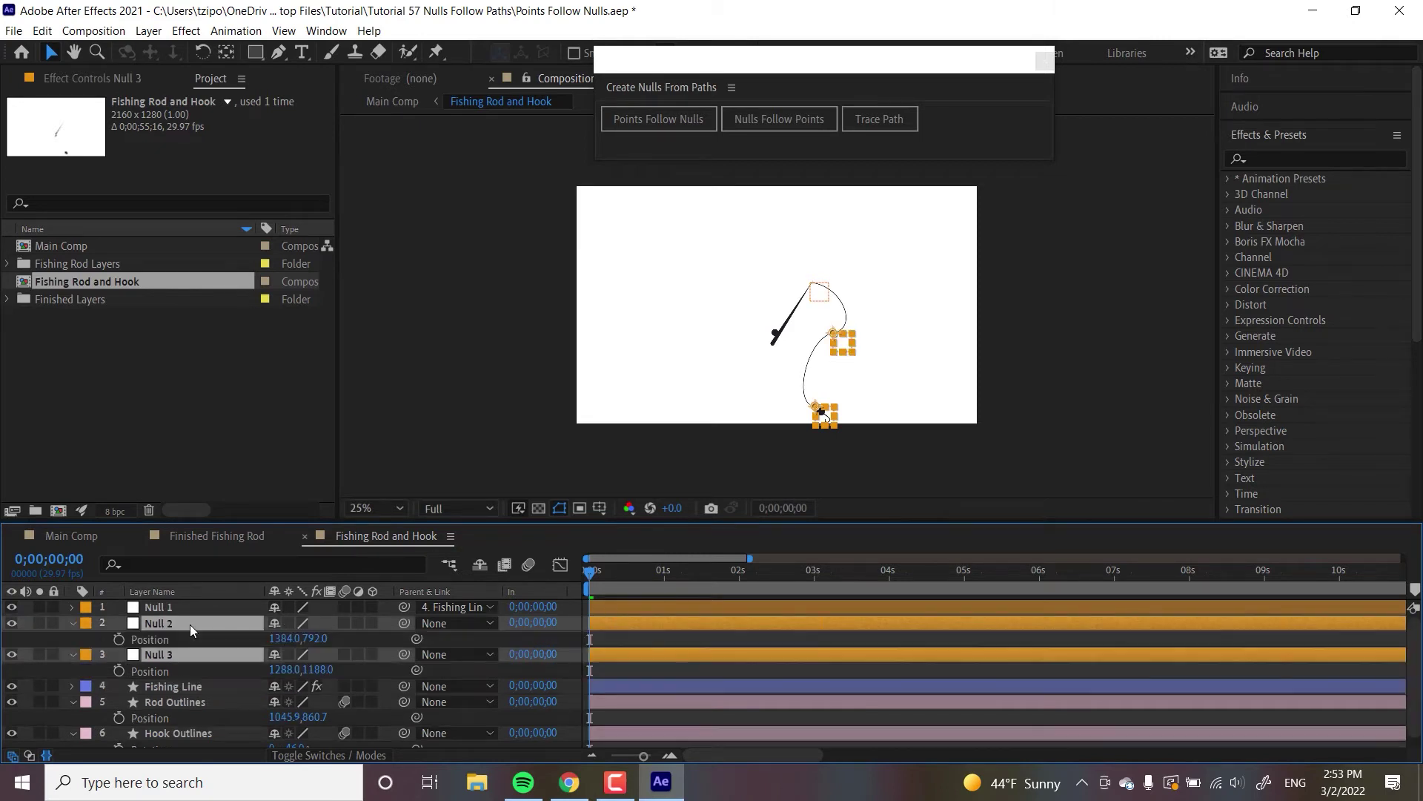
{"action": "left_click", "coordinate": [119, 640]}
- At frame 13, move Null 2 up beside the rod tip to 1072.0, 200.0
{"action": "left_click", "coordinate": [650, 757]}
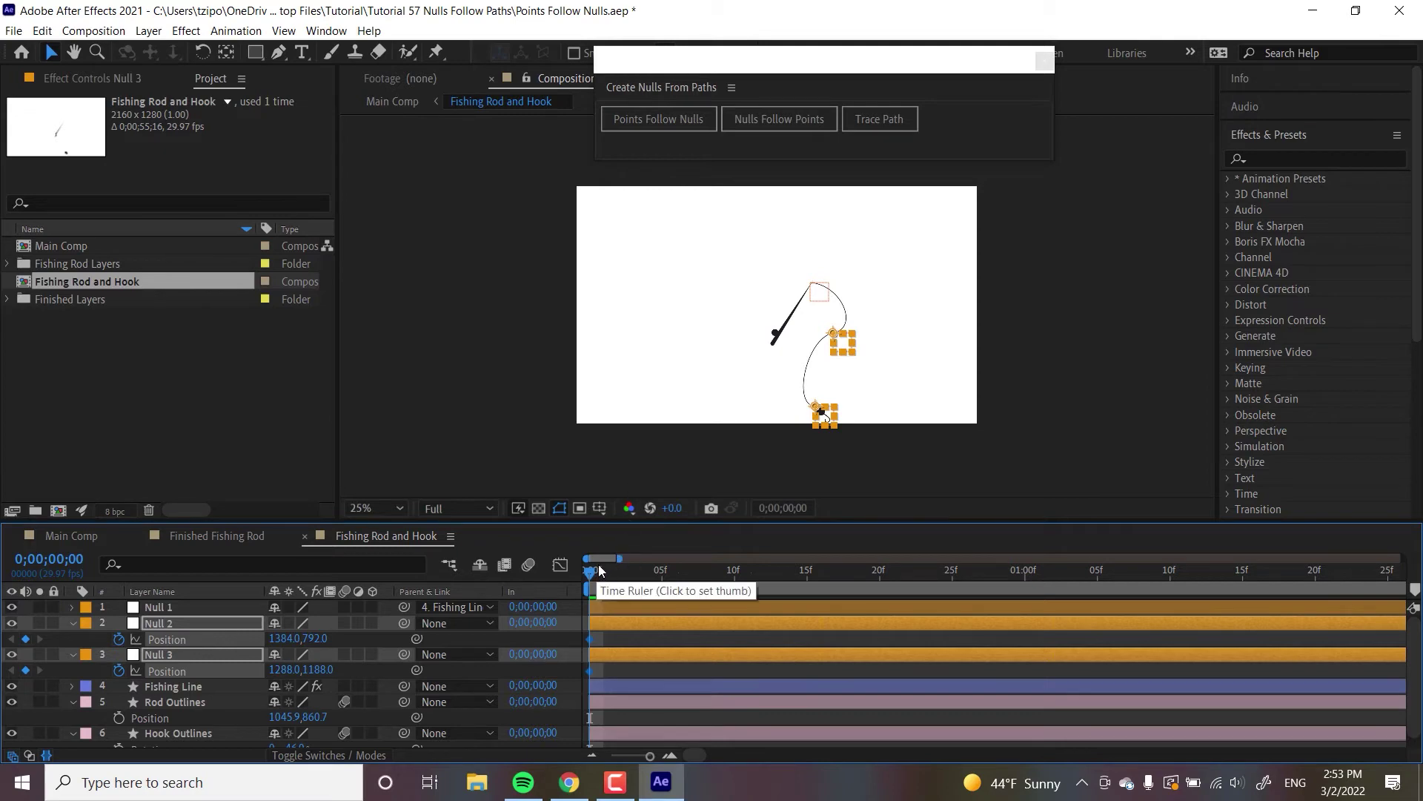
{"action": "key", "text": "space"}
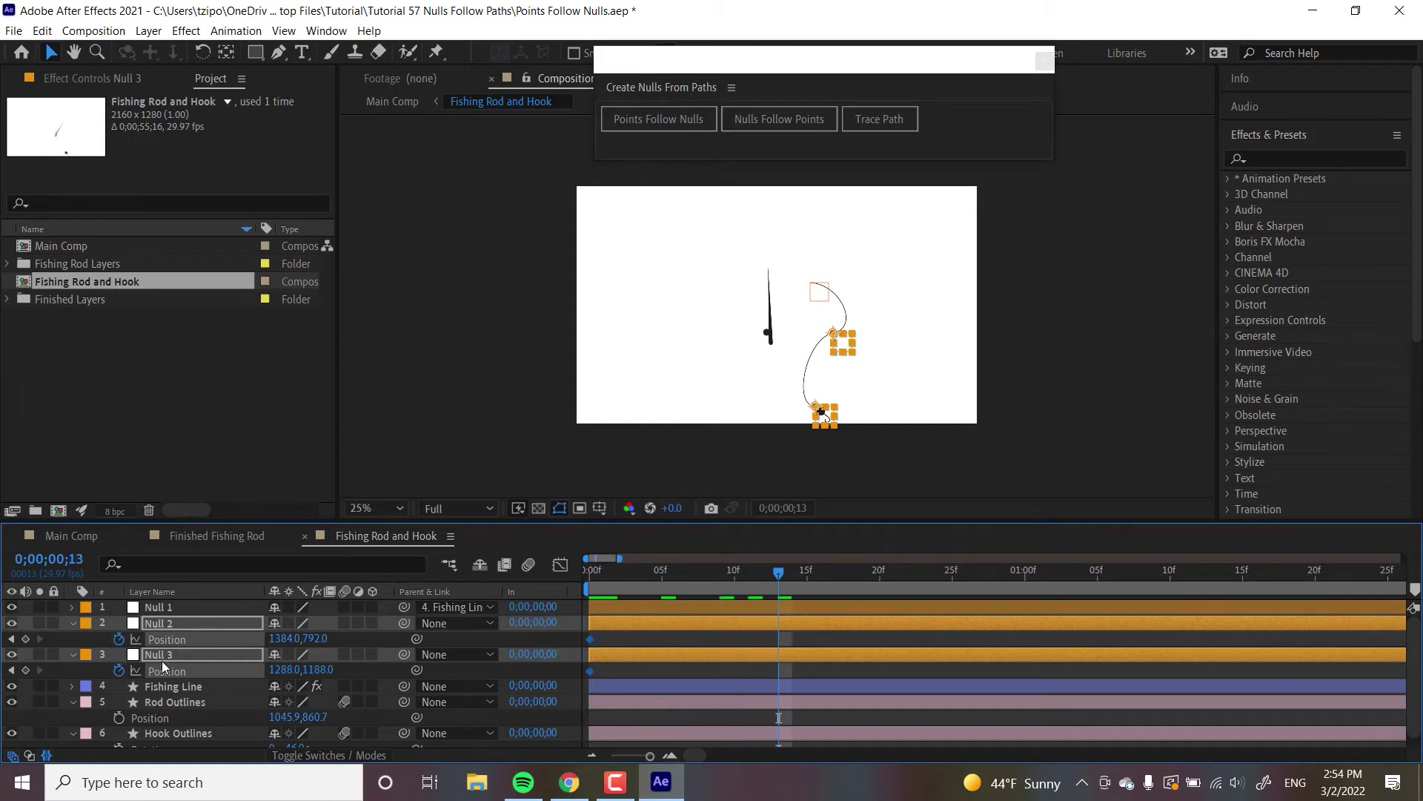
{"action": "left_click", "coordinate": [512, 473]}
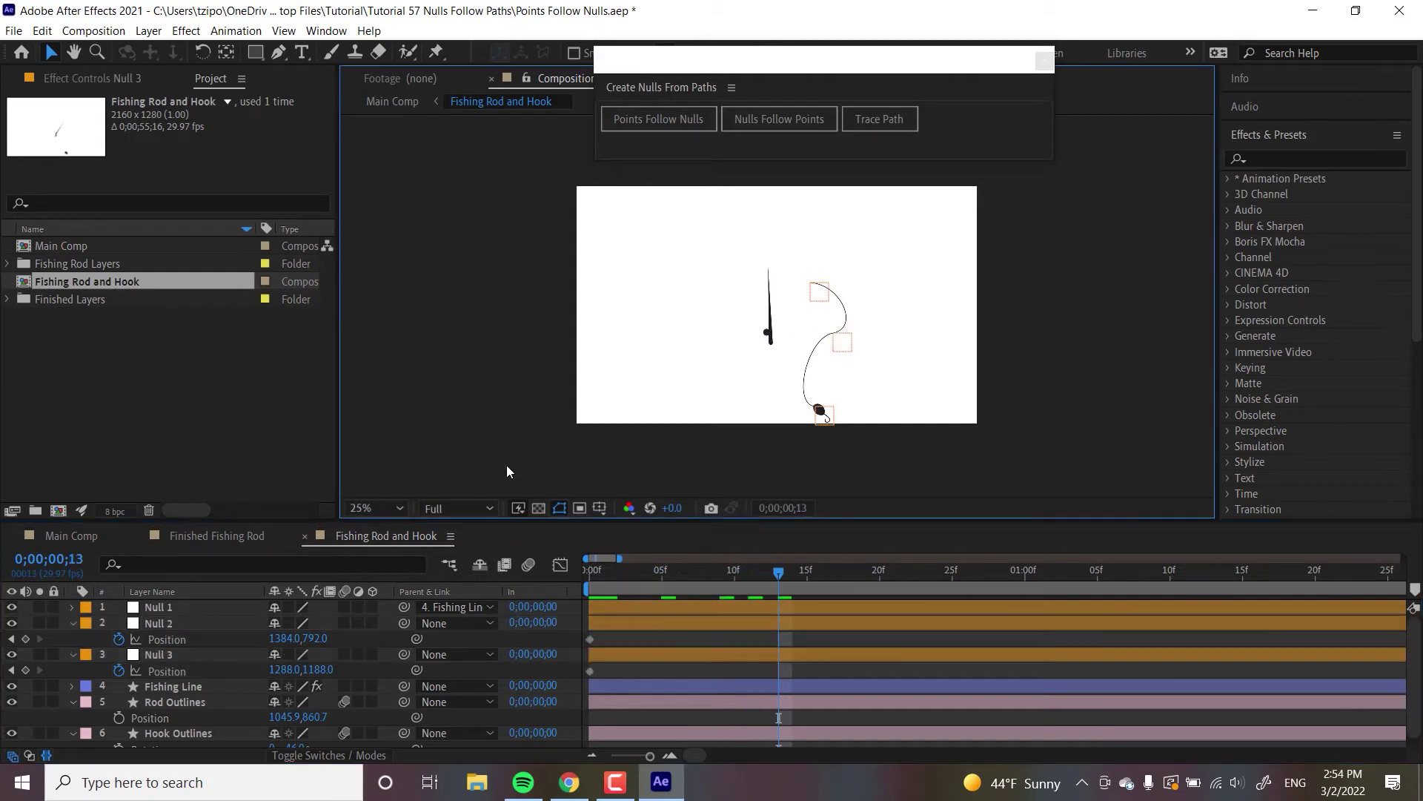
{"action": "left_click", "coordinate": [169, 623]}
{"action": "left_click_drag", "start_coordinate": [840, 345], "coordinate": [784, 236]}
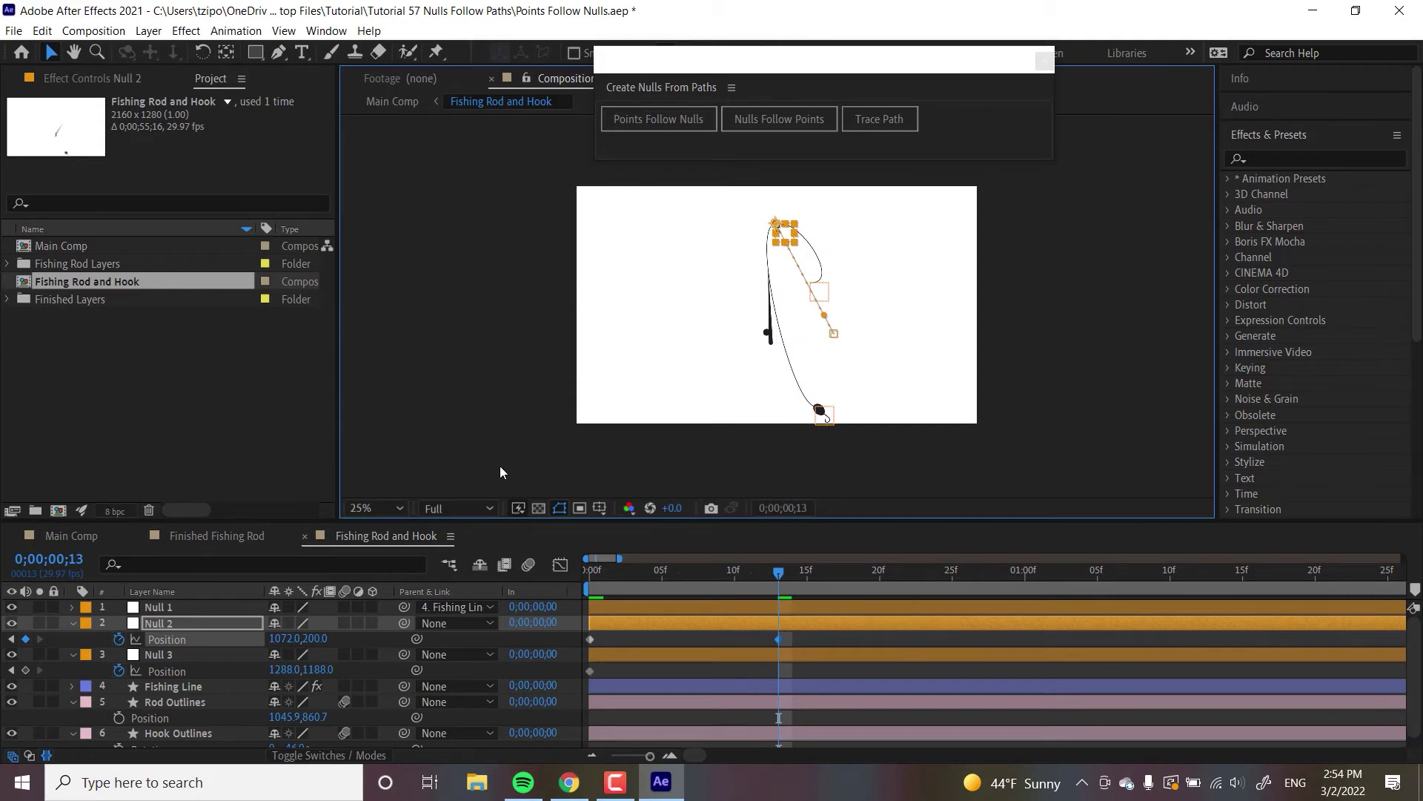
- Reparent Null 1 from Fishing Line to layer 5, Rod Outlines, via the Parent & Link dropdown
{"action": "key", "text": "ctrl+z"}
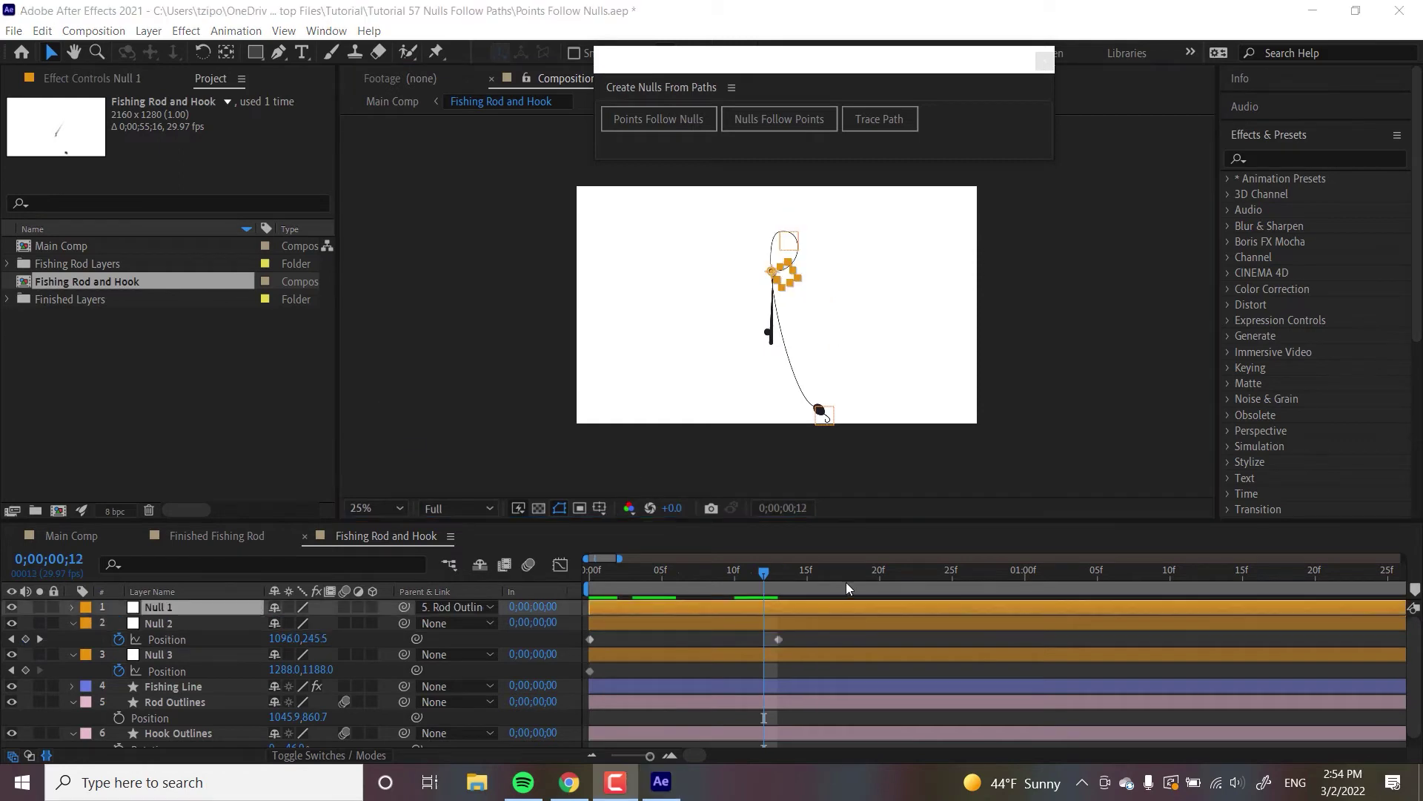
{"action": "left_click", "coordinate": [474, 608]}
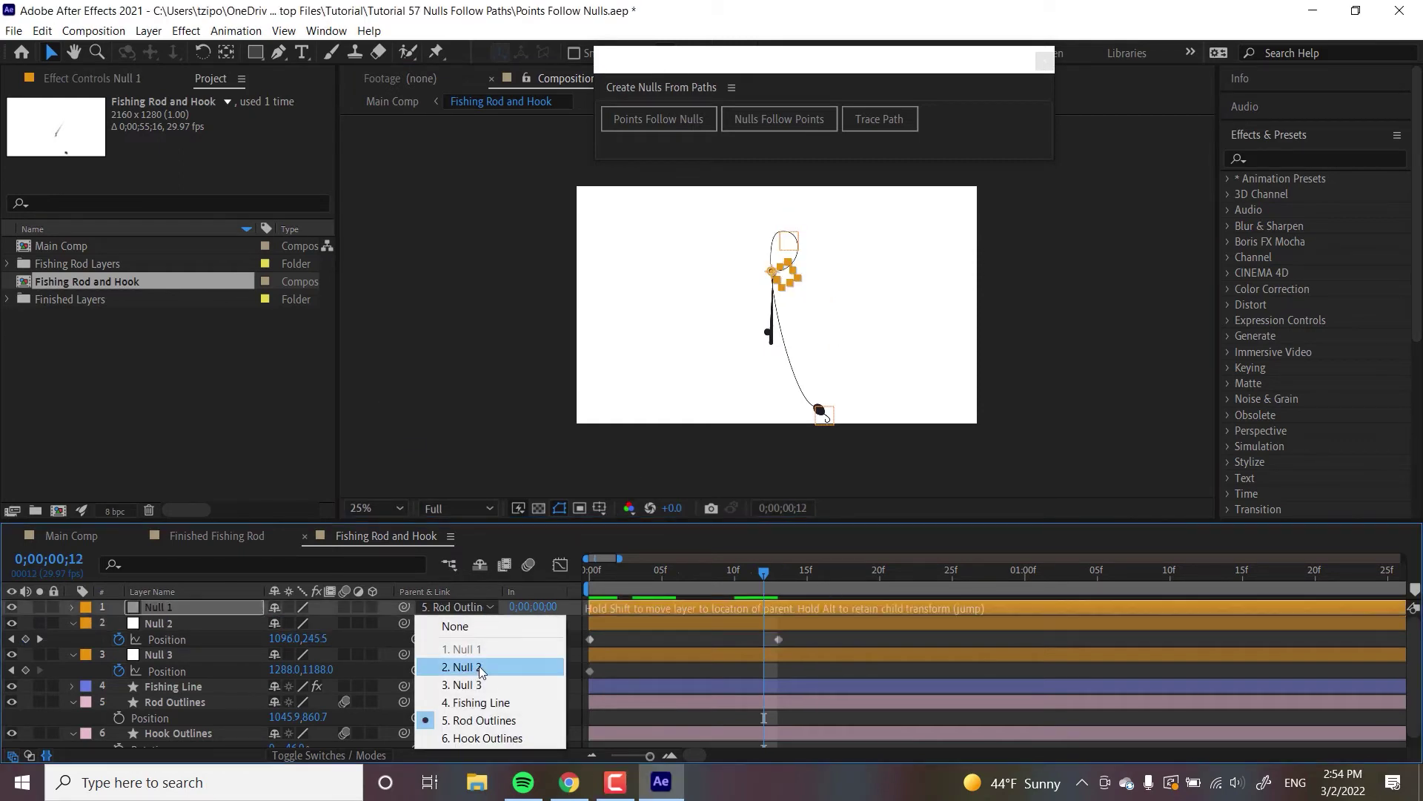
{"action": "left_click", "coordinate": [524, 703]}
{"action": "left_click", "coordinate": [449, 608]}
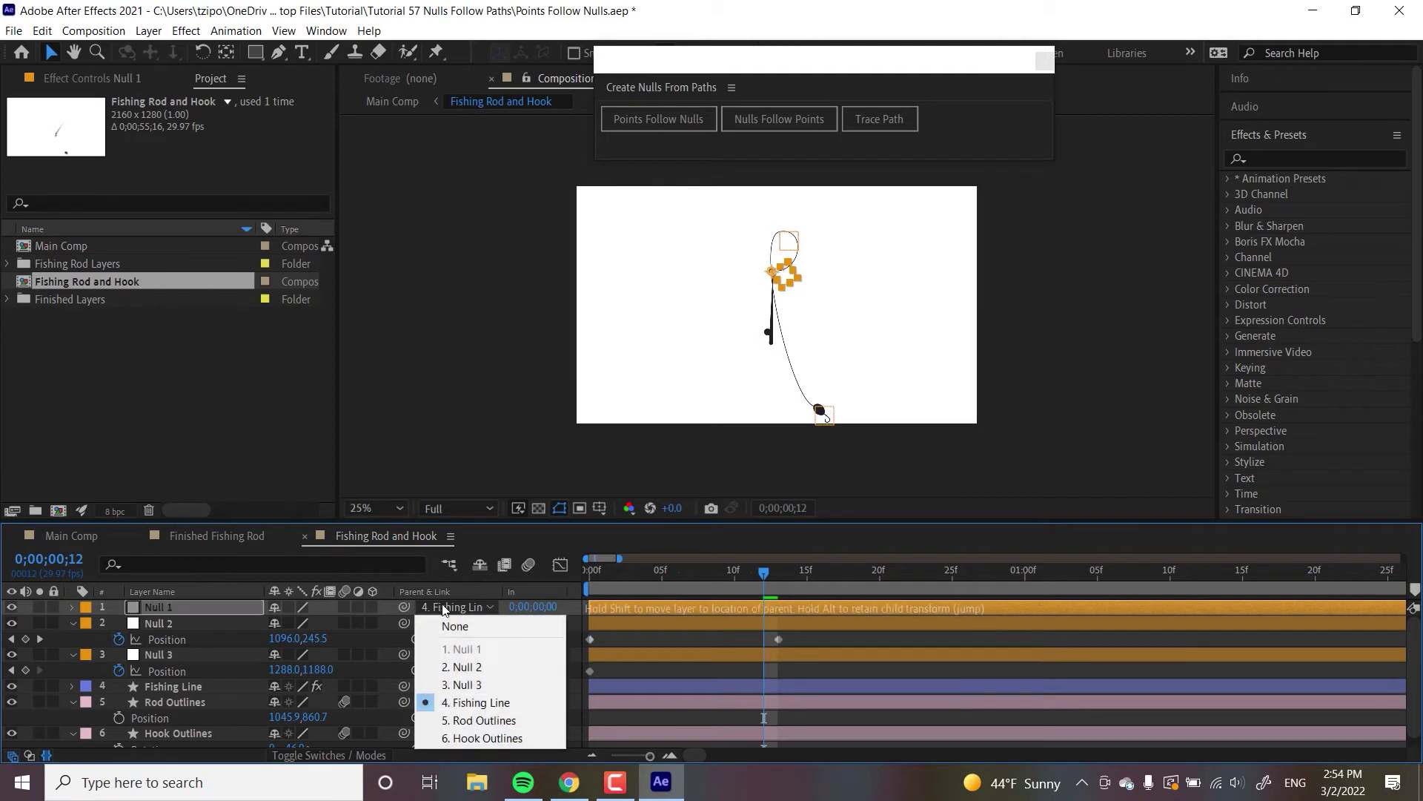
{"action": "left_click", "coordinate": [483, 720]}
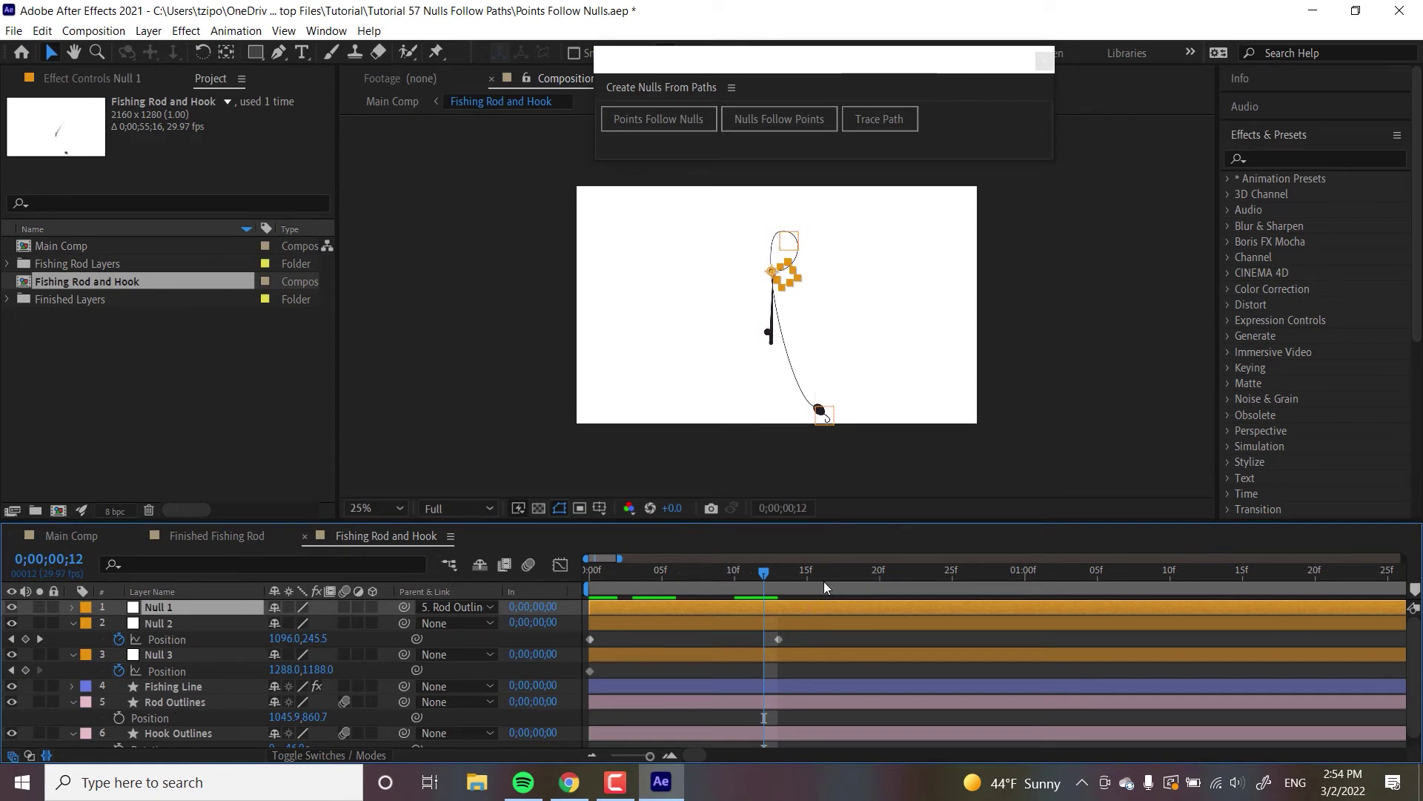
{"action": "mouse_move", "coordinate": [763, 573]}
{"action": "left_mouse_down"}
{"action": "mouse_move", "coordinate": [652, 585]}
{"action": "mouse_move", "coordinate": [777, 577]}
{"action": "left_mouse_up"}
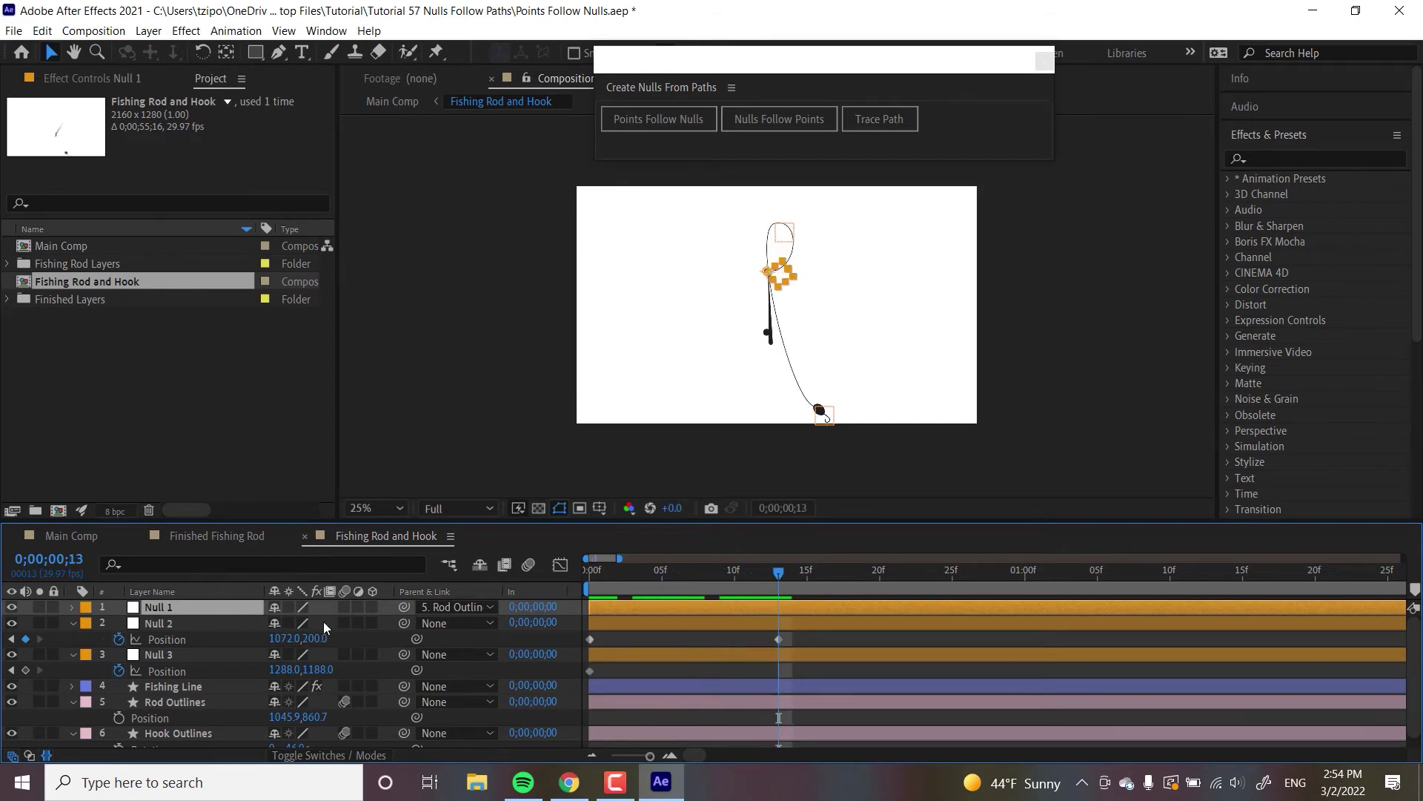
- Move Null 3 up near the rod tip and check the Fishing Line path
{"action": "left_click", "coordinate": [176, 655]}
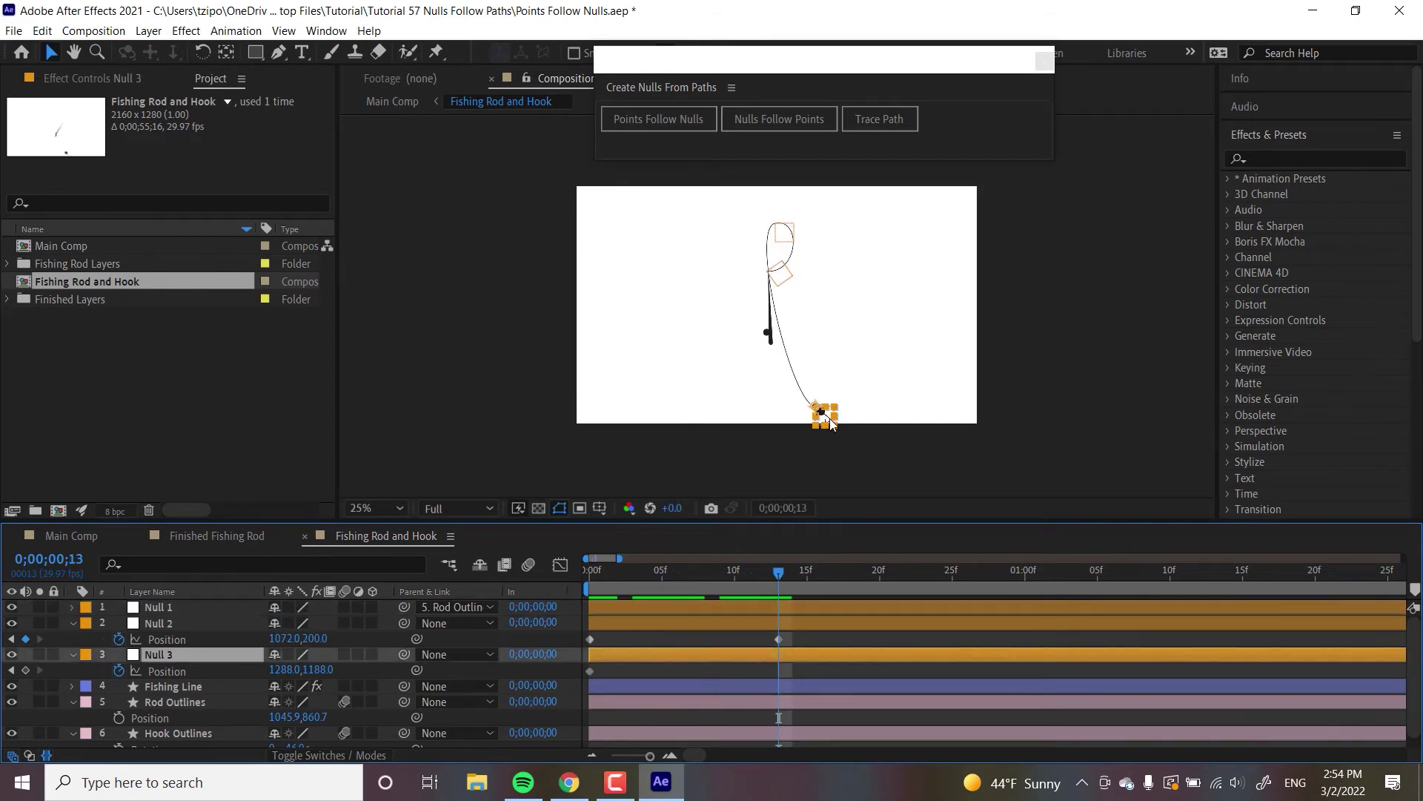
{"action": "left_click_drag", "start_coordinate": [834, 416], "coordinate": [787, 261]}
{"action": "left_click", "coordinate": [787, 261]}
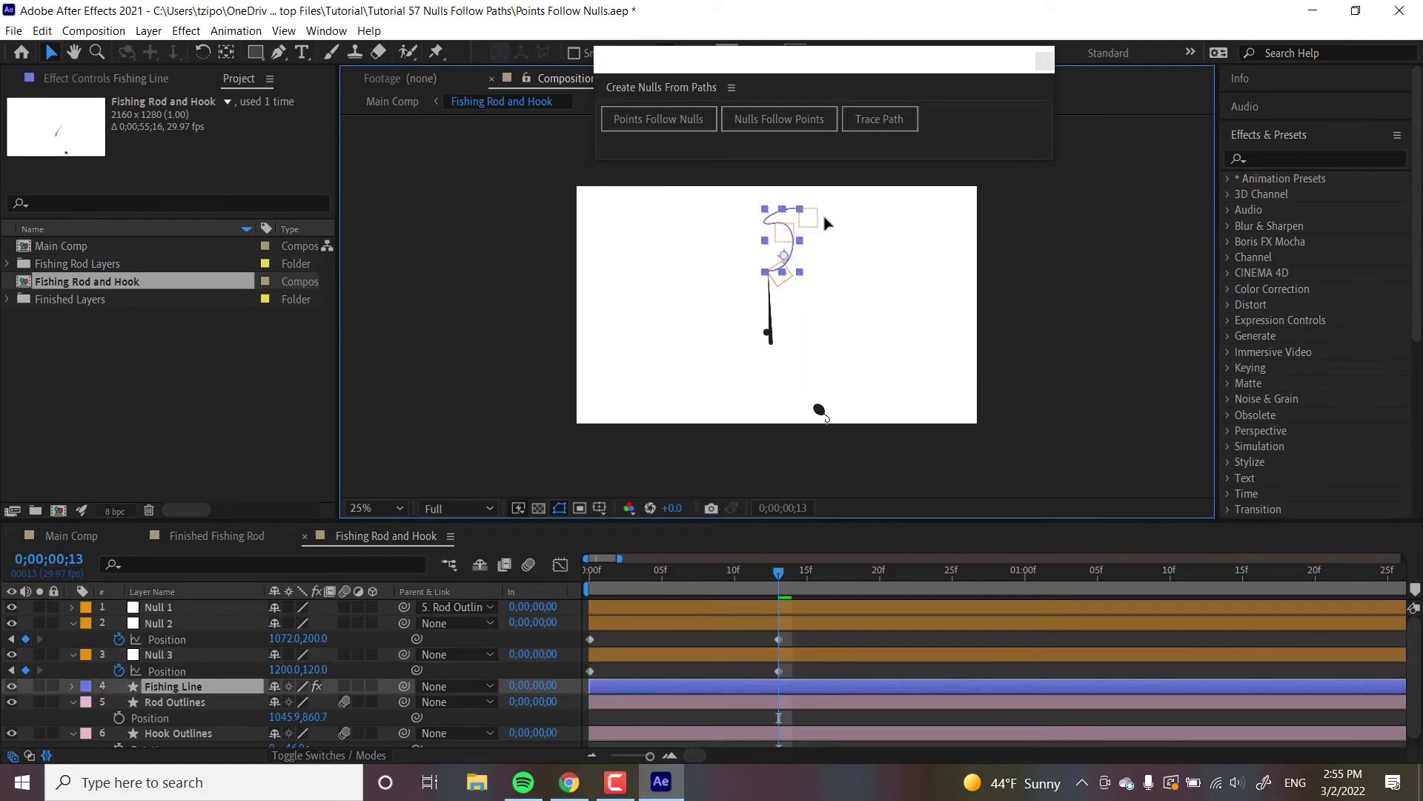
{"action": "left_click", "coordinate": [852, 291]}
- At frame 23, drag Null 3 and Null 2 to the lower left, Null 2 to 260.0, 924.0
{"action": "left_click_drag", "start_coordinate": [771, 586], "coordinate": [923, 582]}
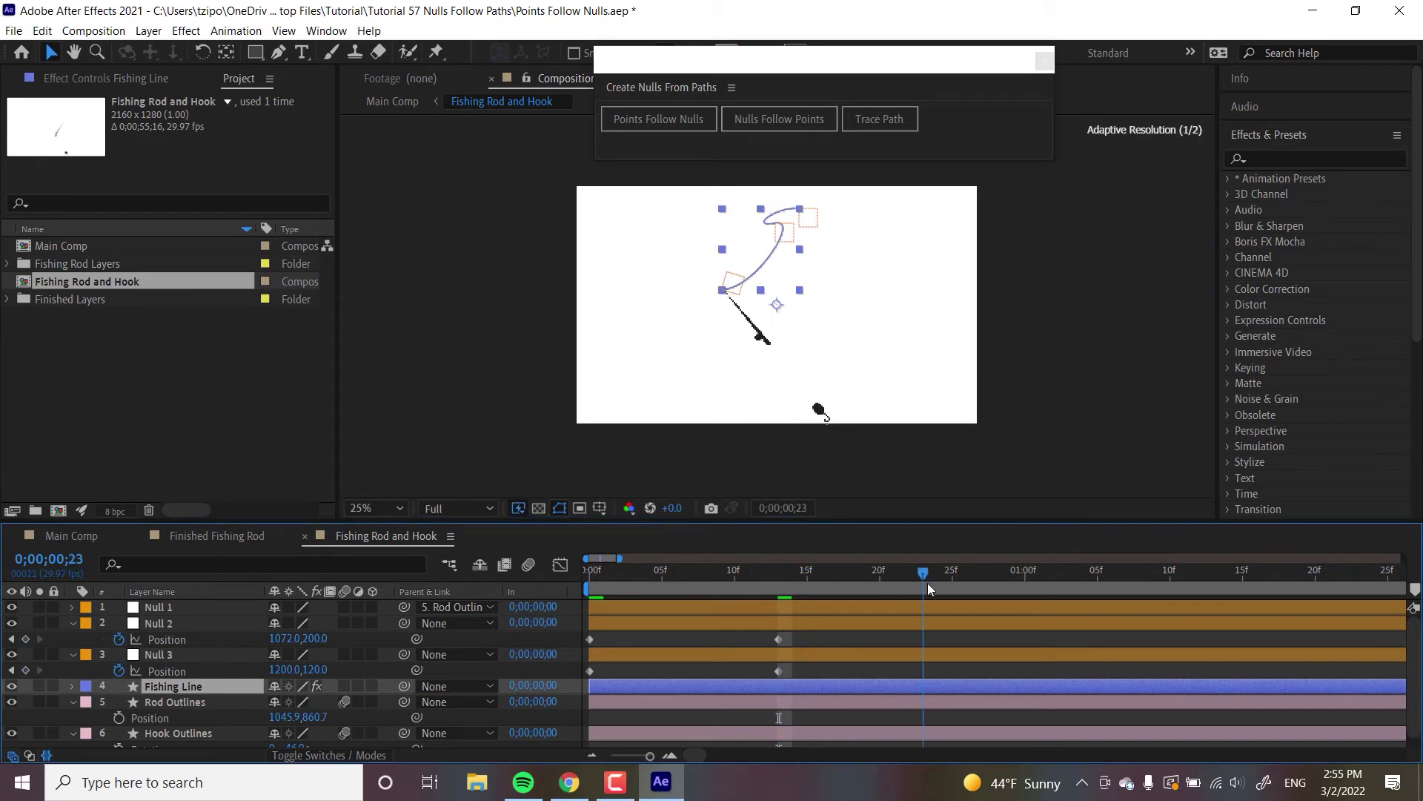
{"action": "left_click", "coordinate": [194, 655]}
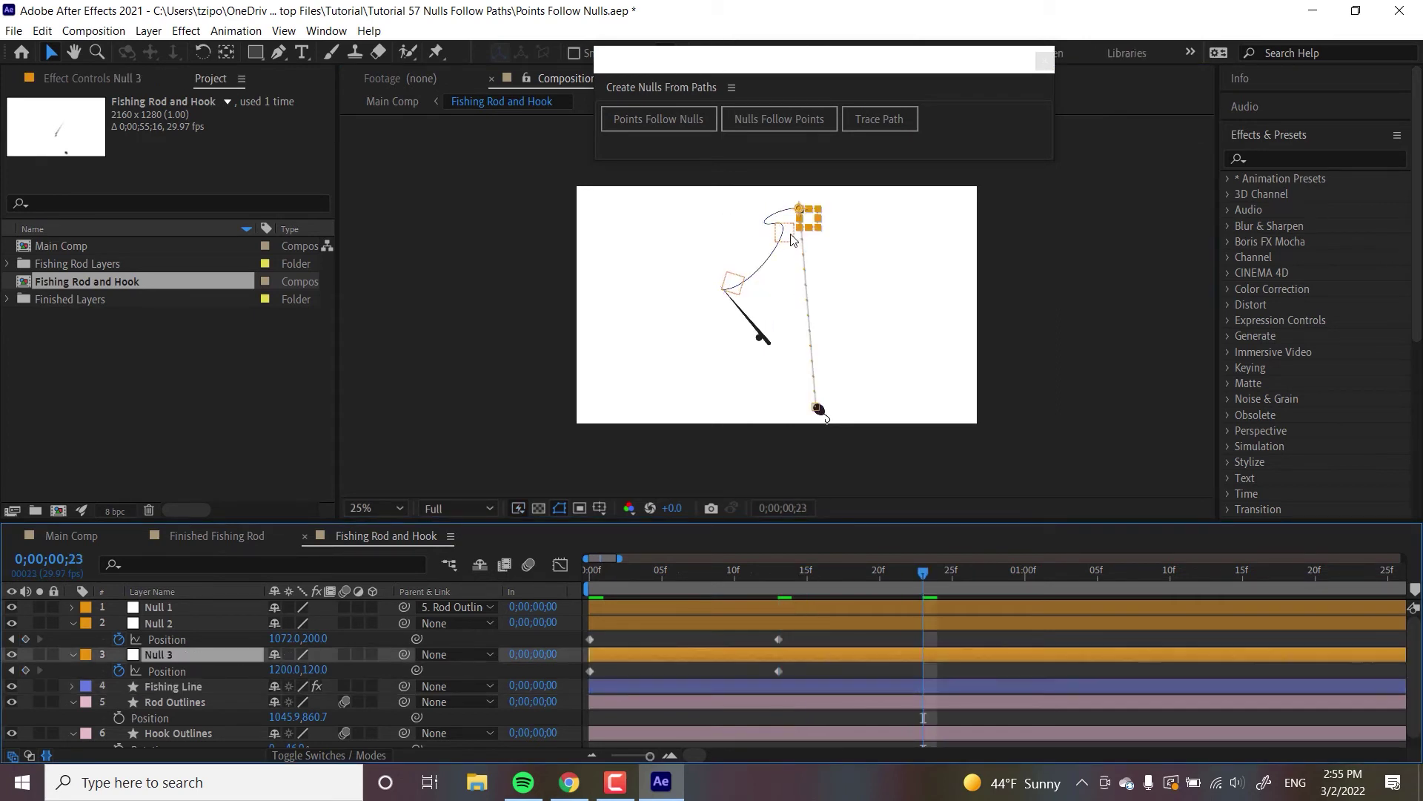
{"action": "left_click_drag", "start_coordinate": [795, 234], "coordinate": [659, 225]}
{"action": "mouse_move", "coordinate": [610, 346]}
{"action": "left_mouse_down"}
{"action": "mouse_move", "coordinate": [621, 417]}
{"action": "mouse_move", "coordinate": [613, 324]}
{"action": "left_mouse_up"}
{"action": "left_click", "coordinate": [627, 299]}
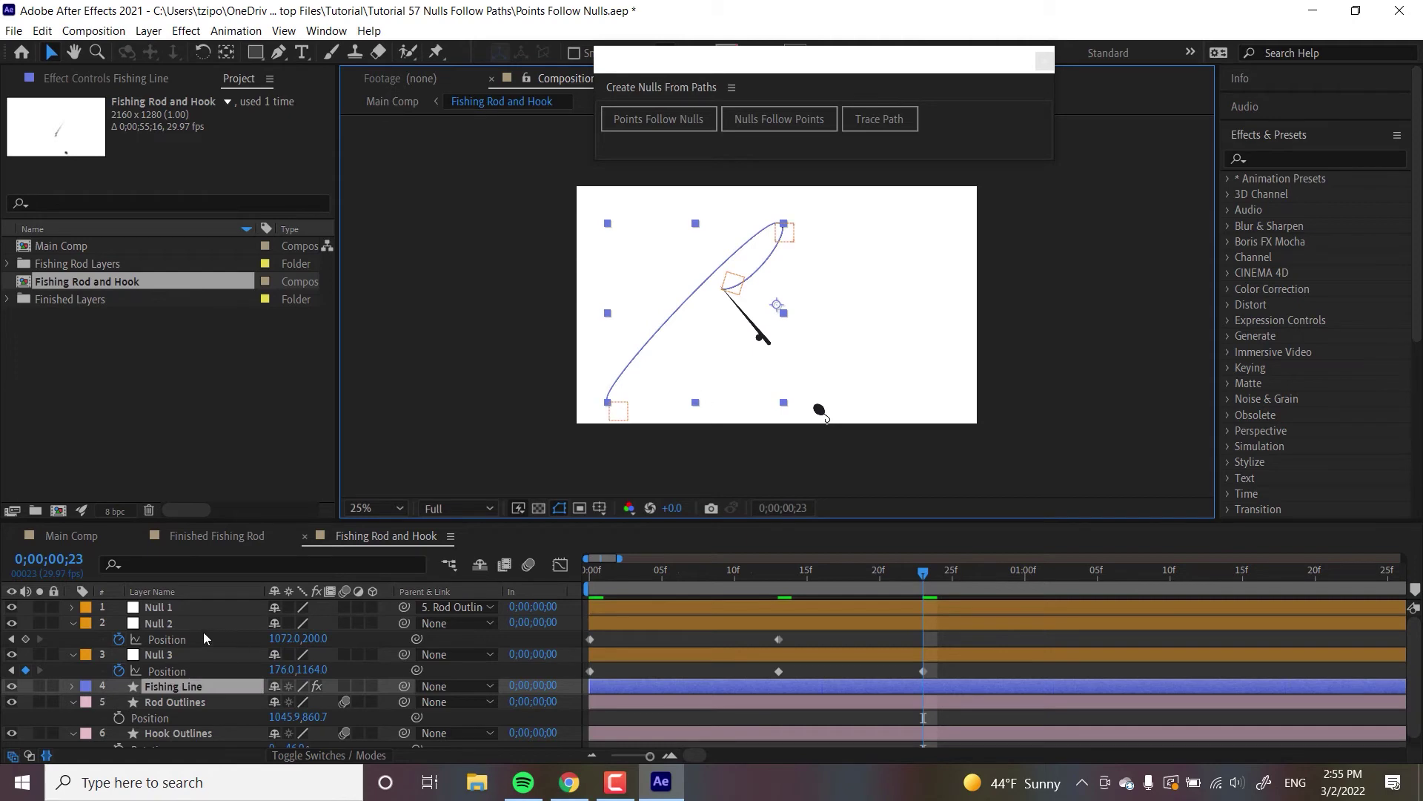
{"action": "left_click", "coordinate": [170, 653]}
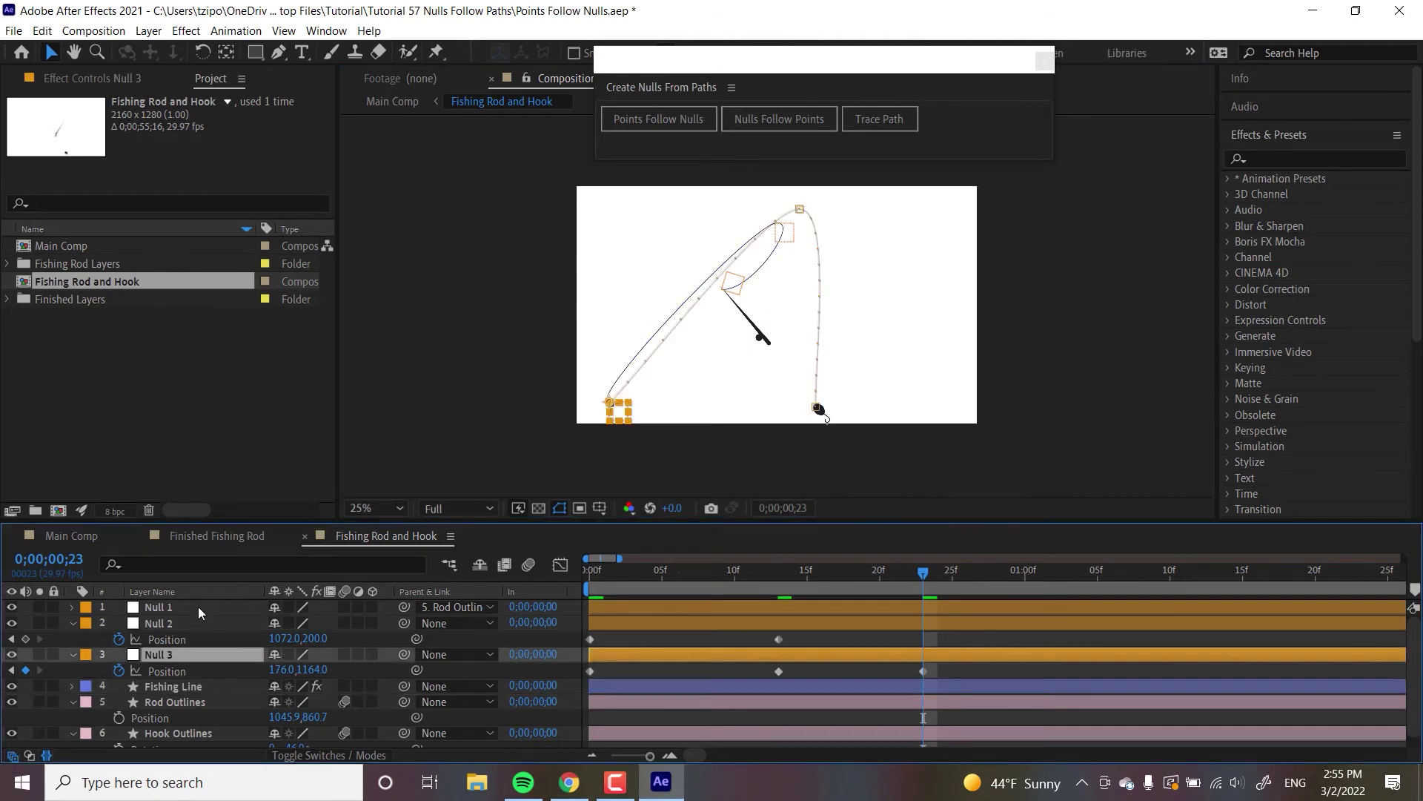
{"action": "left_click", "coordinate": [175, 624]}
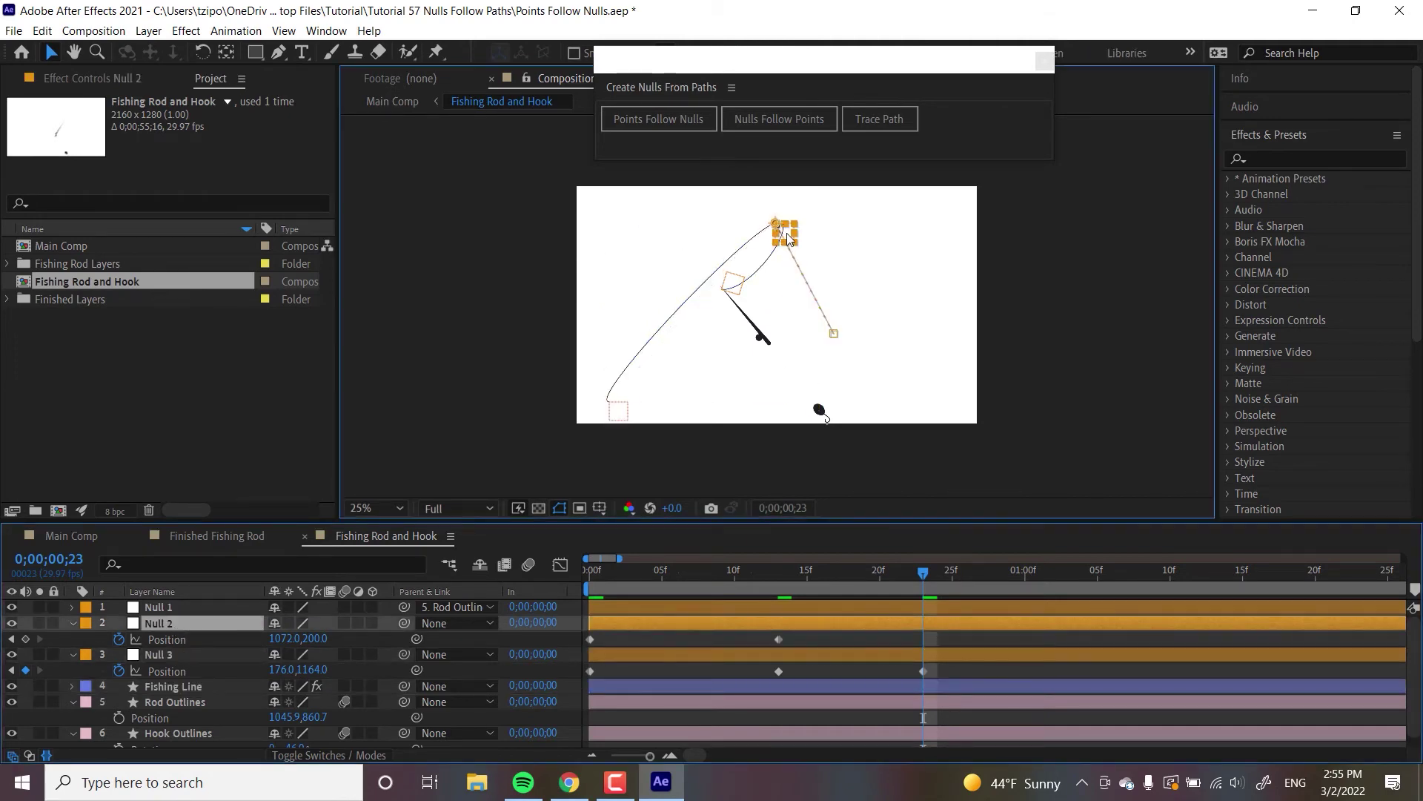
{"action": "left_click_drag", "start_coordinate": [788, 236], "coordinate": [637, 379]}
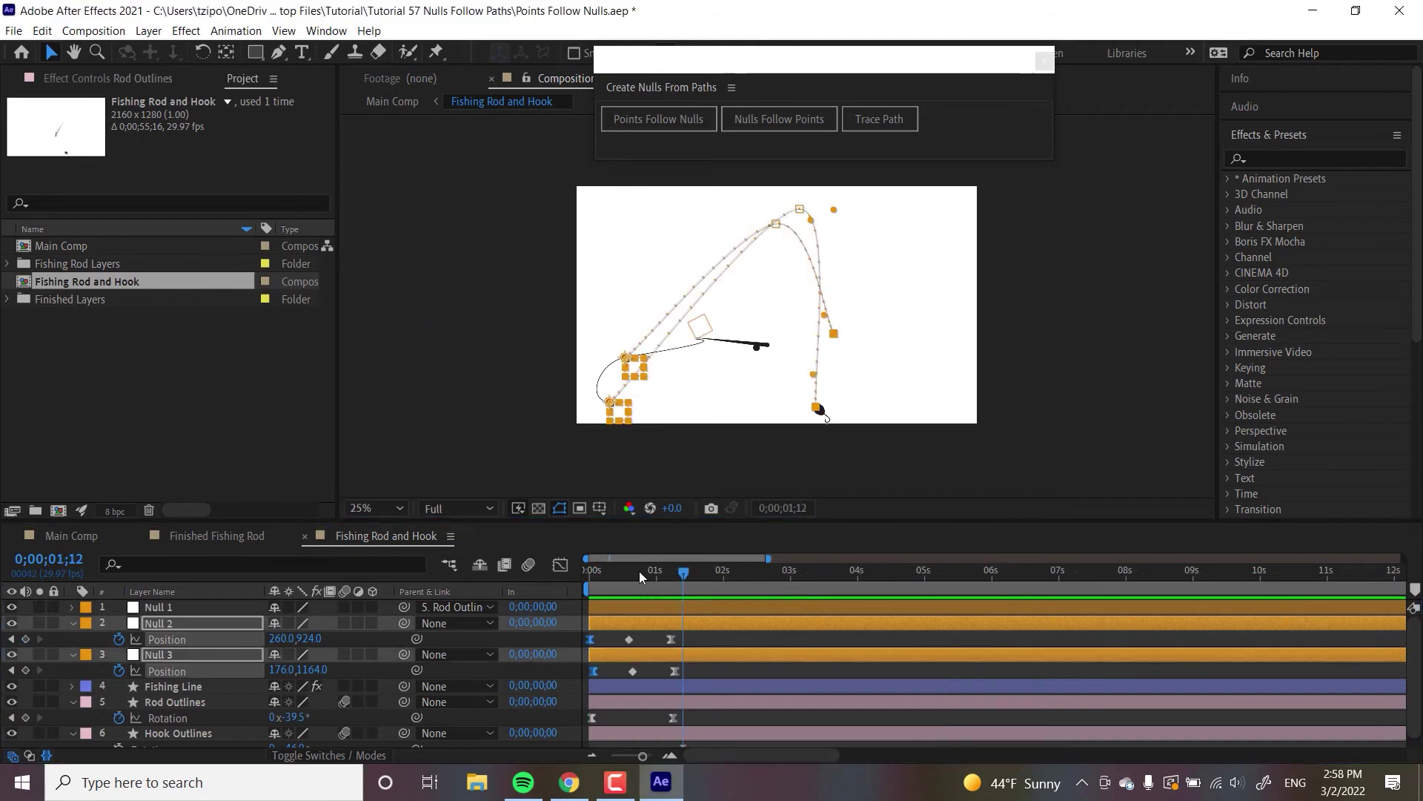
- Apply Easy Ease to all the Null 2 and Null 3 Position keyframes
{"action": "left_click_drag", "start_coordinate": [639, 571], "coordinate": [571, 582]}
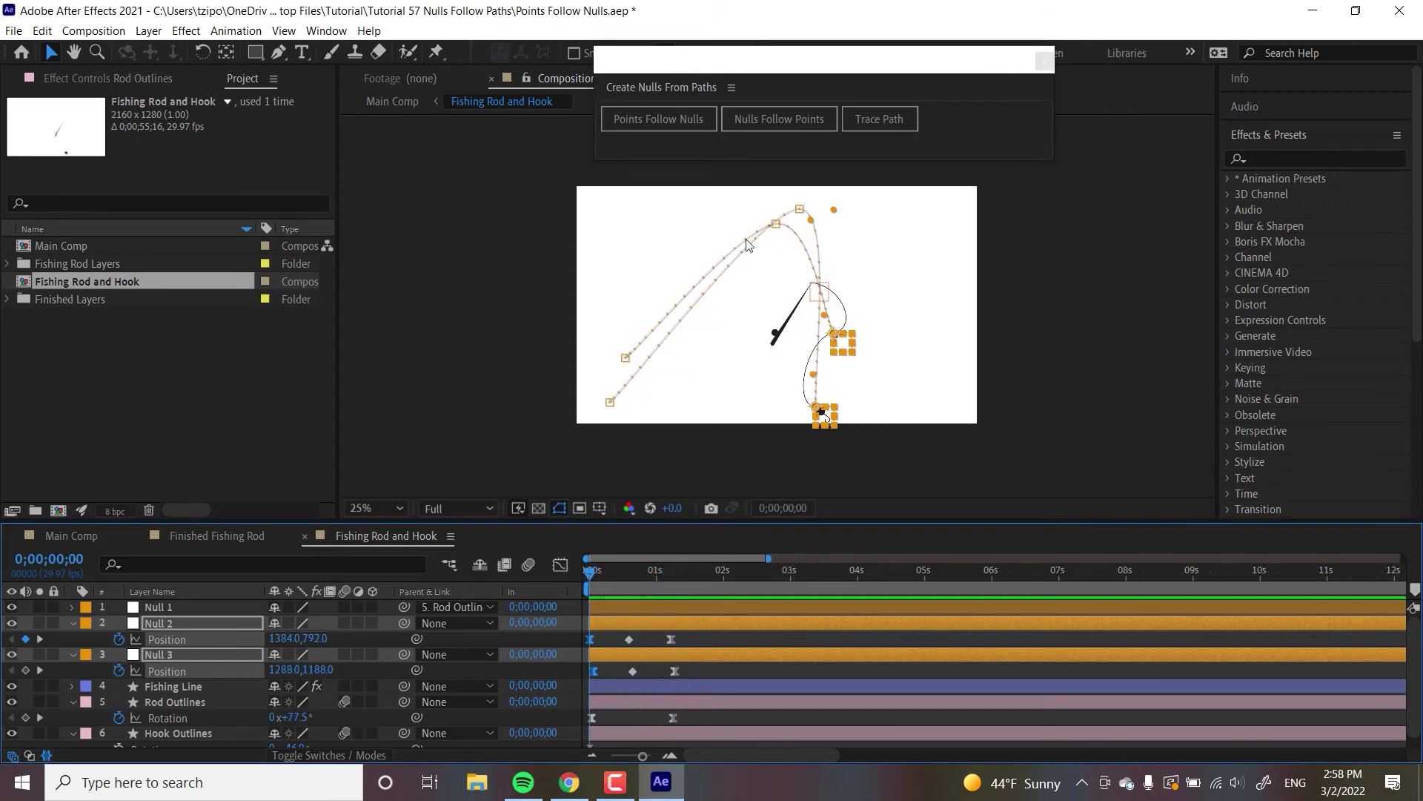
{"action": "left_click", "coordinate": [691, 673]}
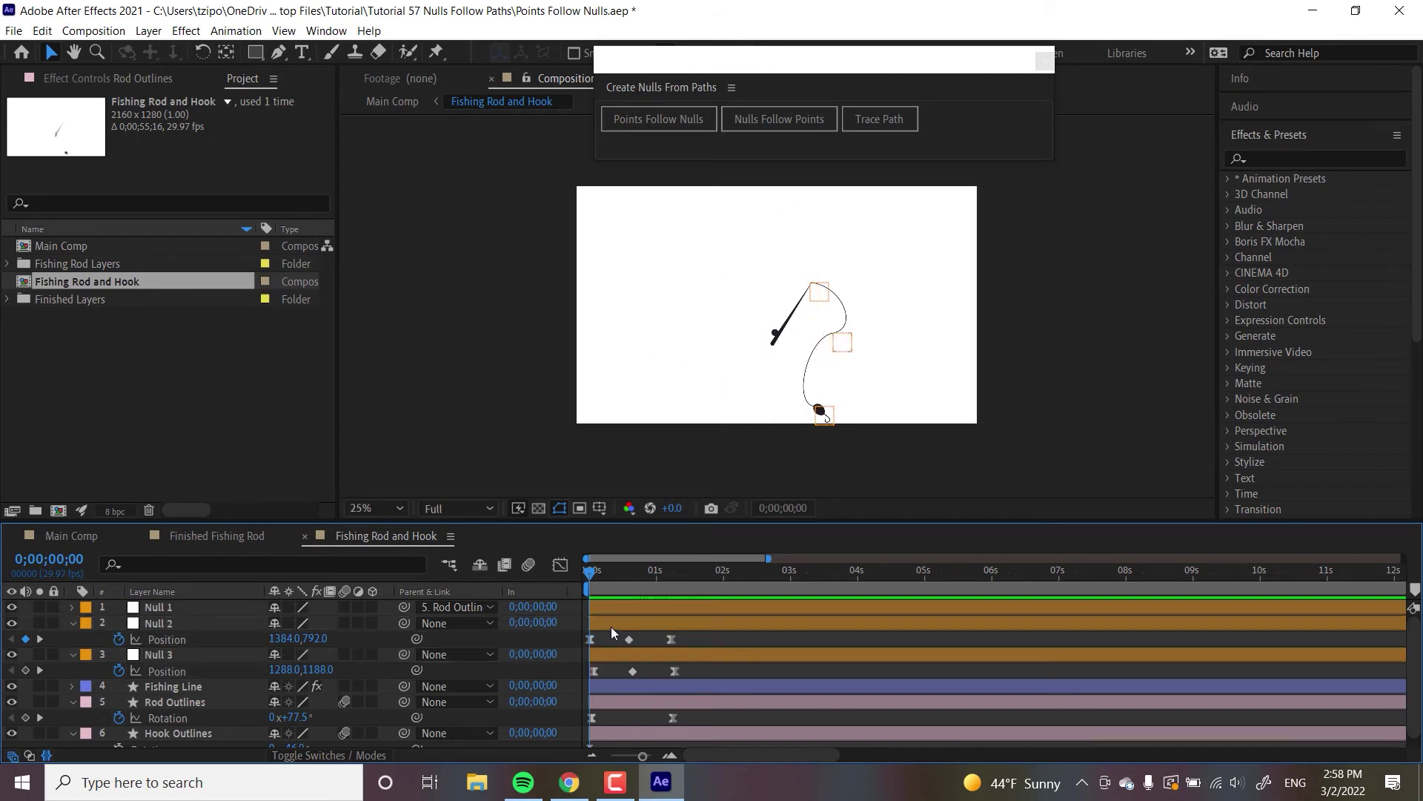
{"action": "left_click_drag", "start_coordinate": [687, 671], "coordinate": [654, 625]}
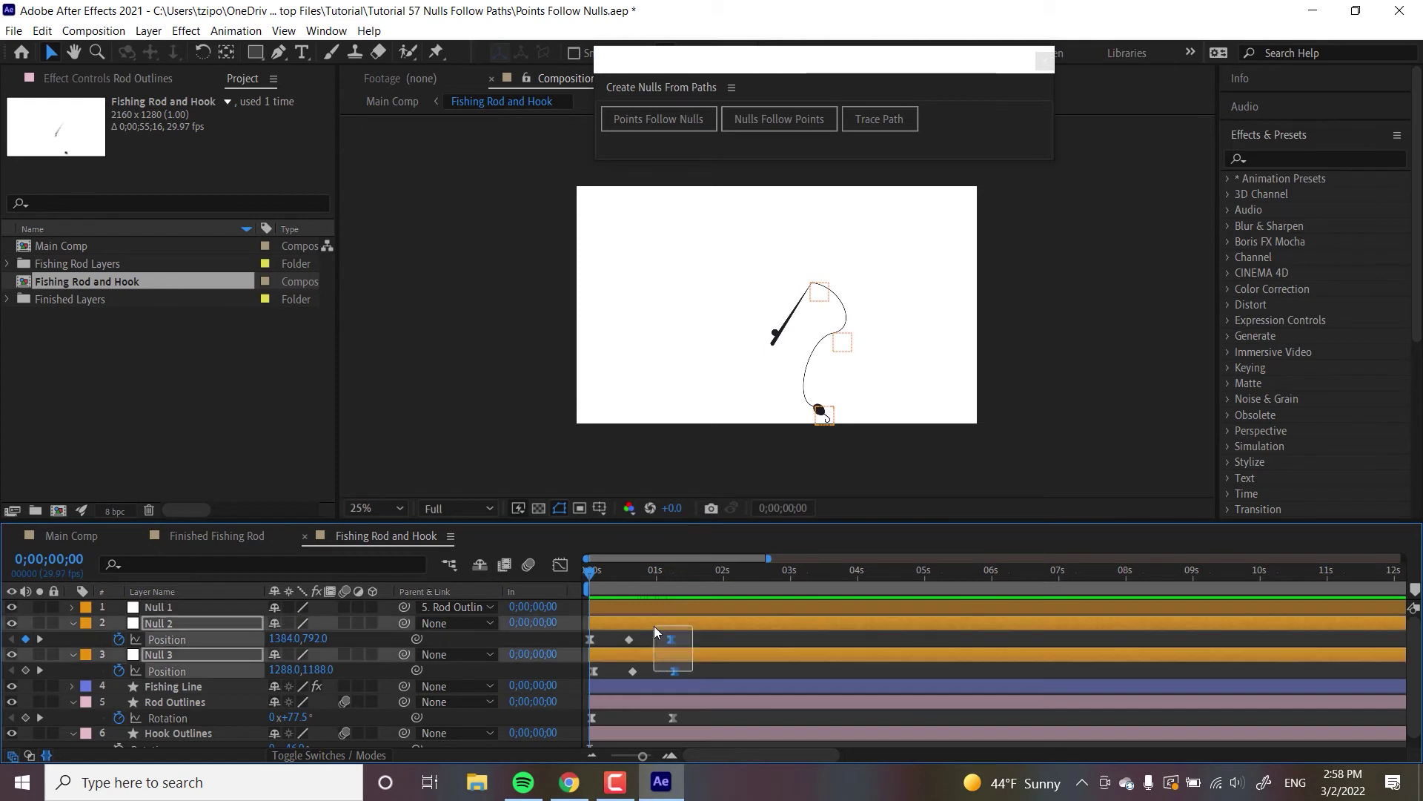
{"action": "right_click", "coordinate": [670, 638]}
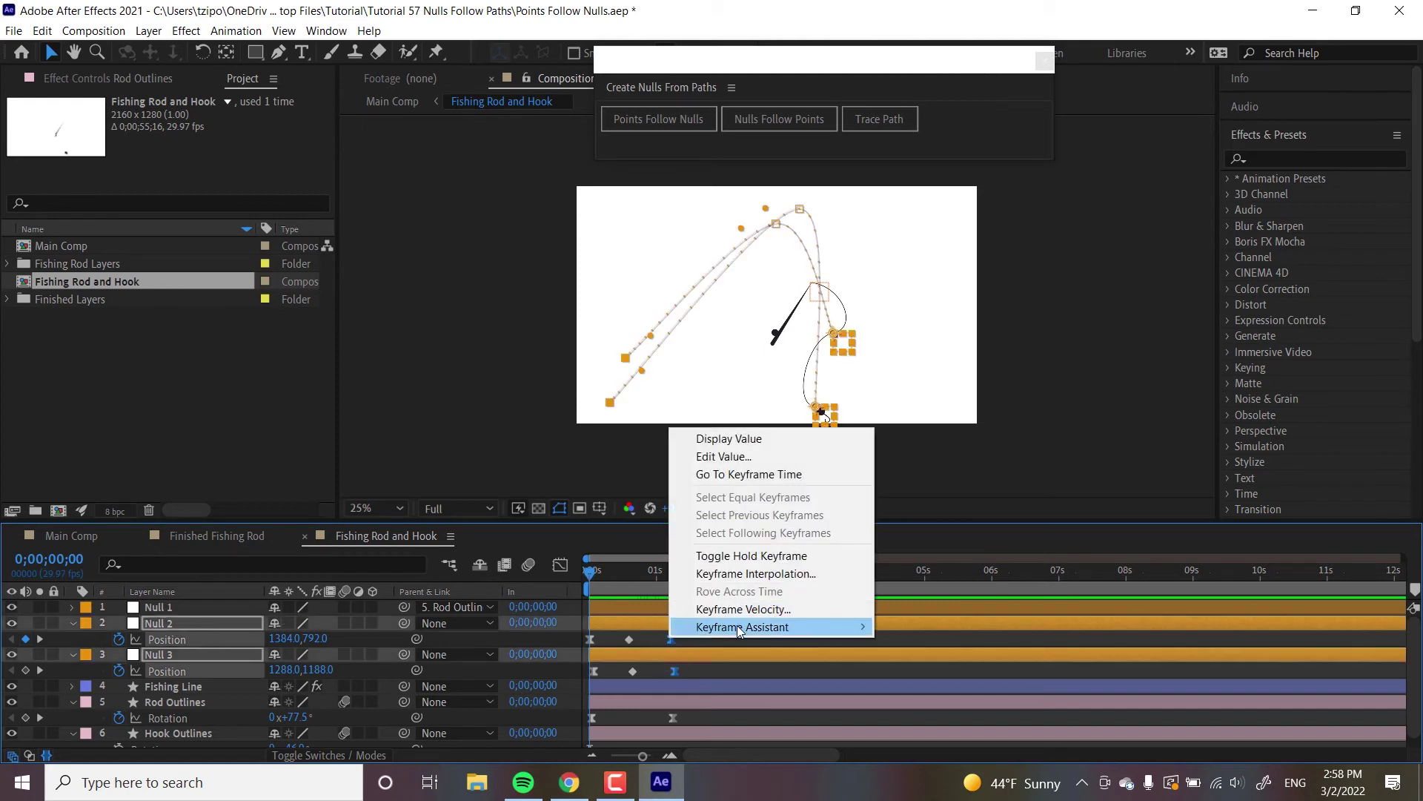
{"action": "mouse_move", "coordinate": [786, 627]}
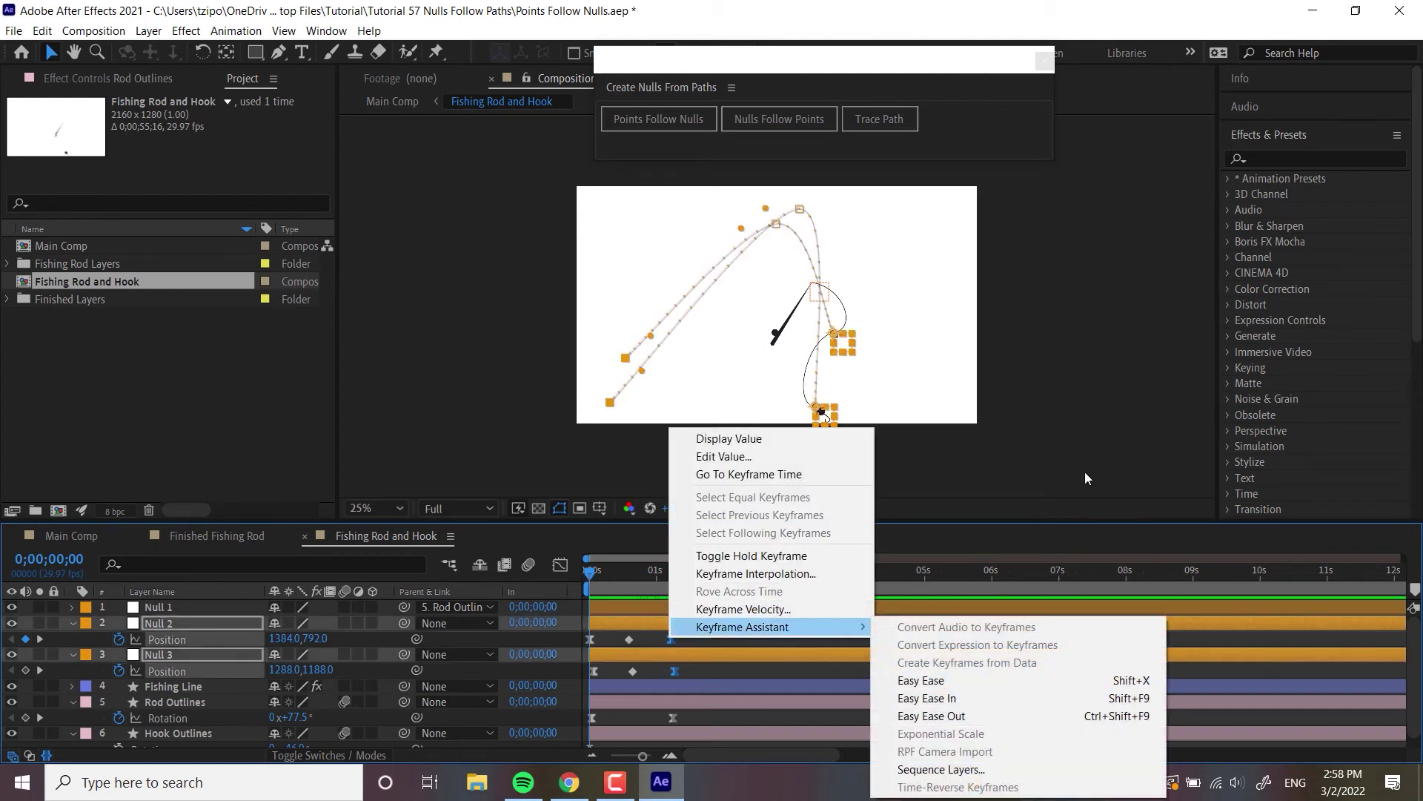
{"action": "left_click", "coordinate": [935, 680]}
{"action": "left_click", "coordinate": [1083, 472]}
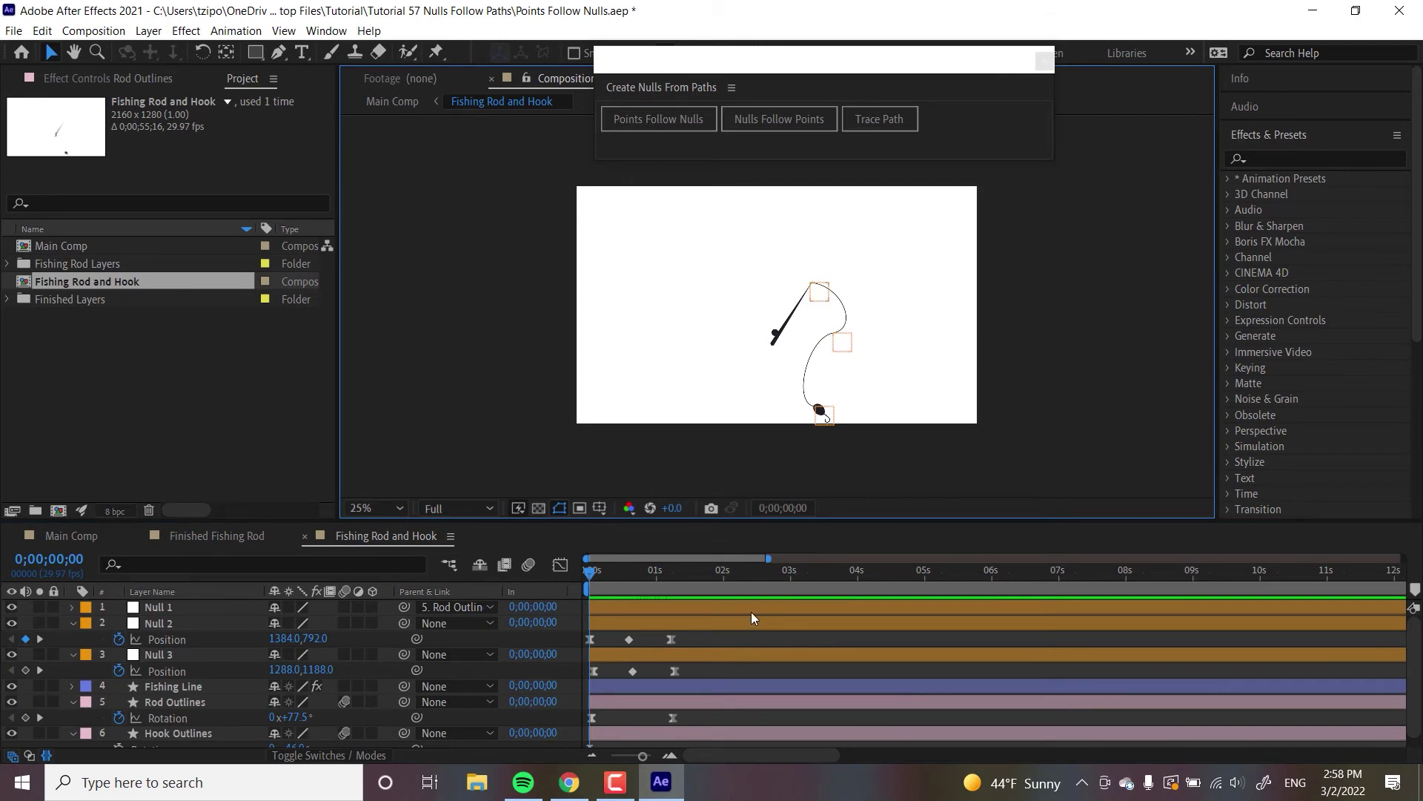
- Move Hook Outlines to the top, parent it to Null 3, and key Rotation at -46°
{"action": "left_click", "coordinate": [190, 734]}
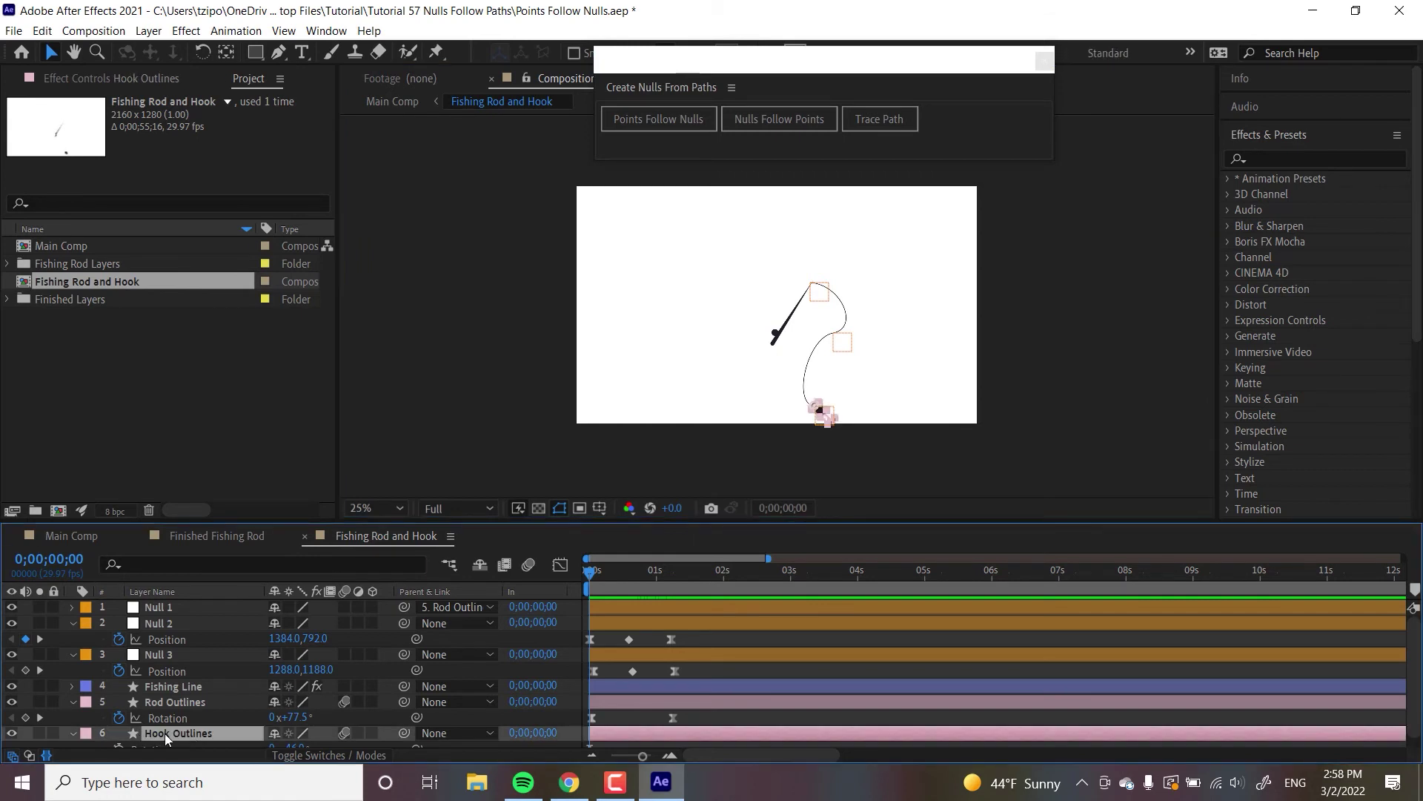
{"action": "left_click_drag", "start_coordinate": [152, 733], "coordinate": [165, 602]}
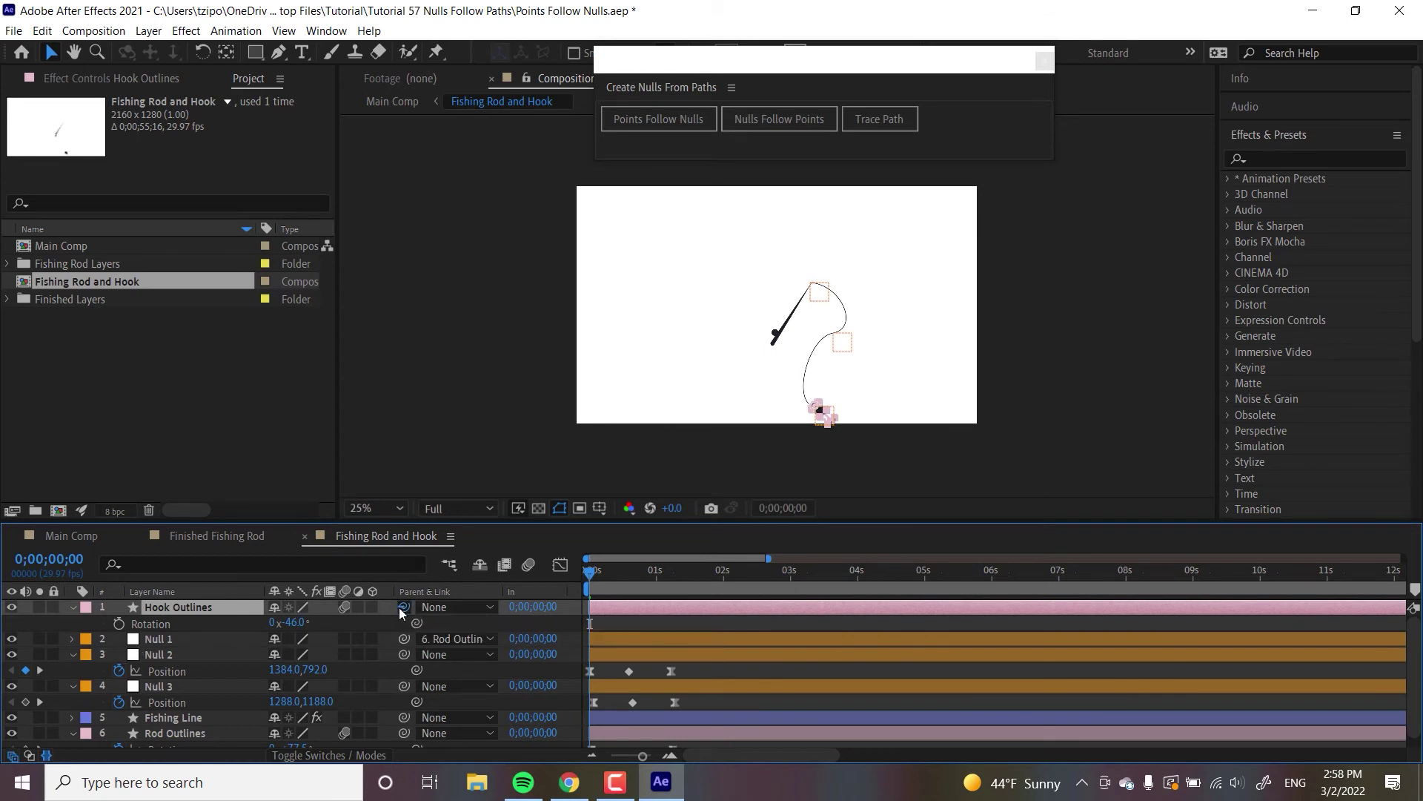
{"action": "left_click_drag", "start_coordinate": [398, 607], "coordinate": [181, 688]}
{"action": "left_click", "coordinate": [118, 623]}
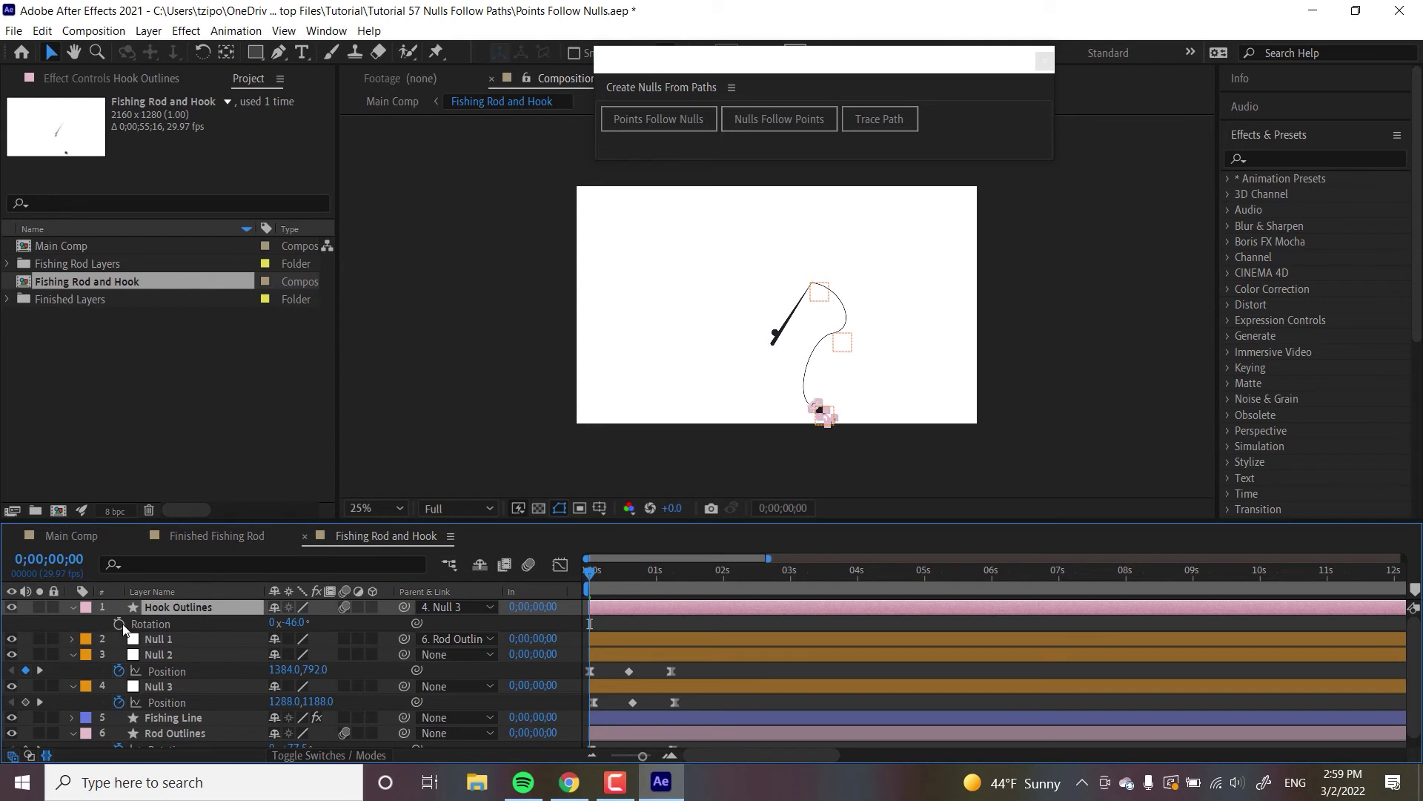
- Add Hook Outlines Rotation keyframes after frame 17 and at 0;00;01;06, reaching -272°
{"action": "left_click", "coordinate": [629, 572]}
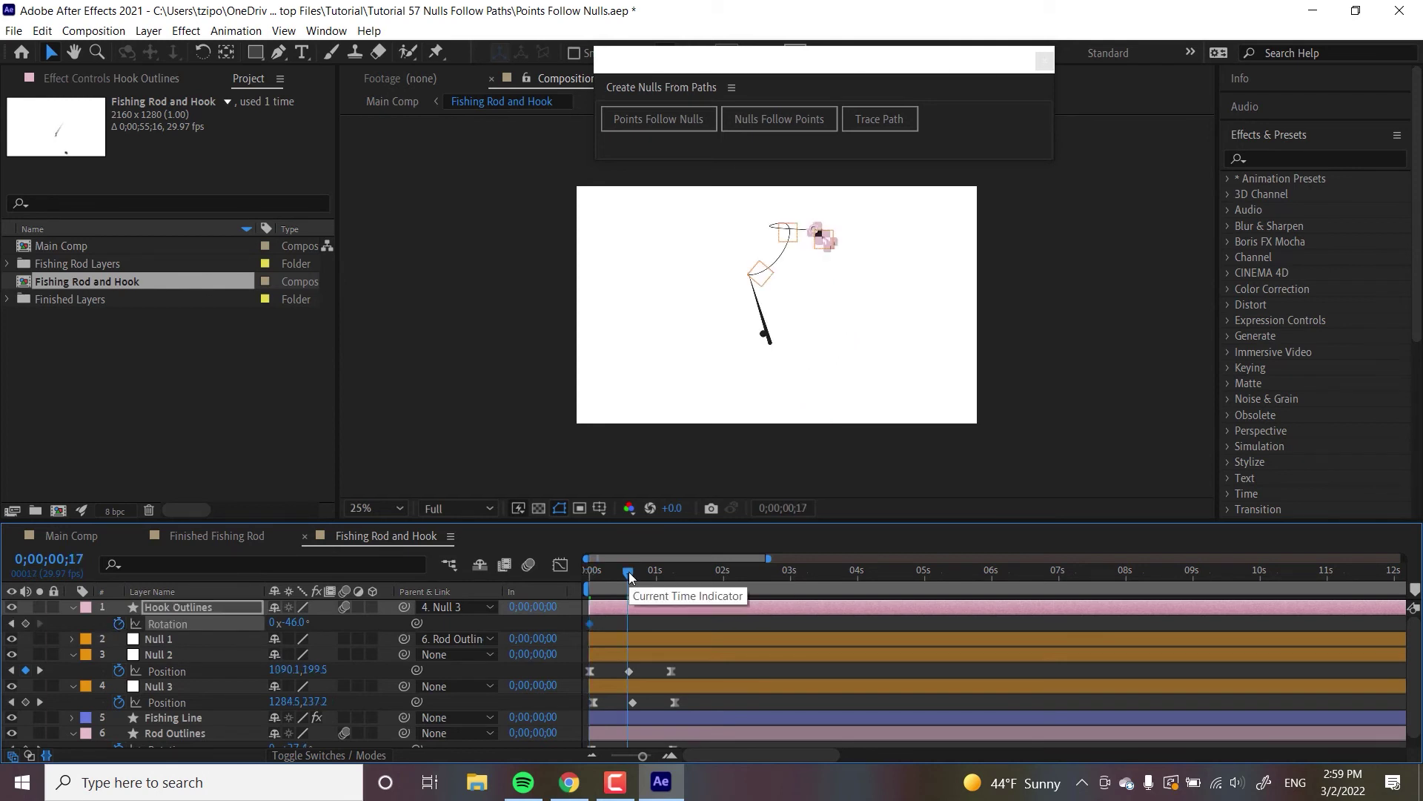
{"action": "left_click_drag", "start_coordinate": [629, 572], "coordinate": [633, 575]}
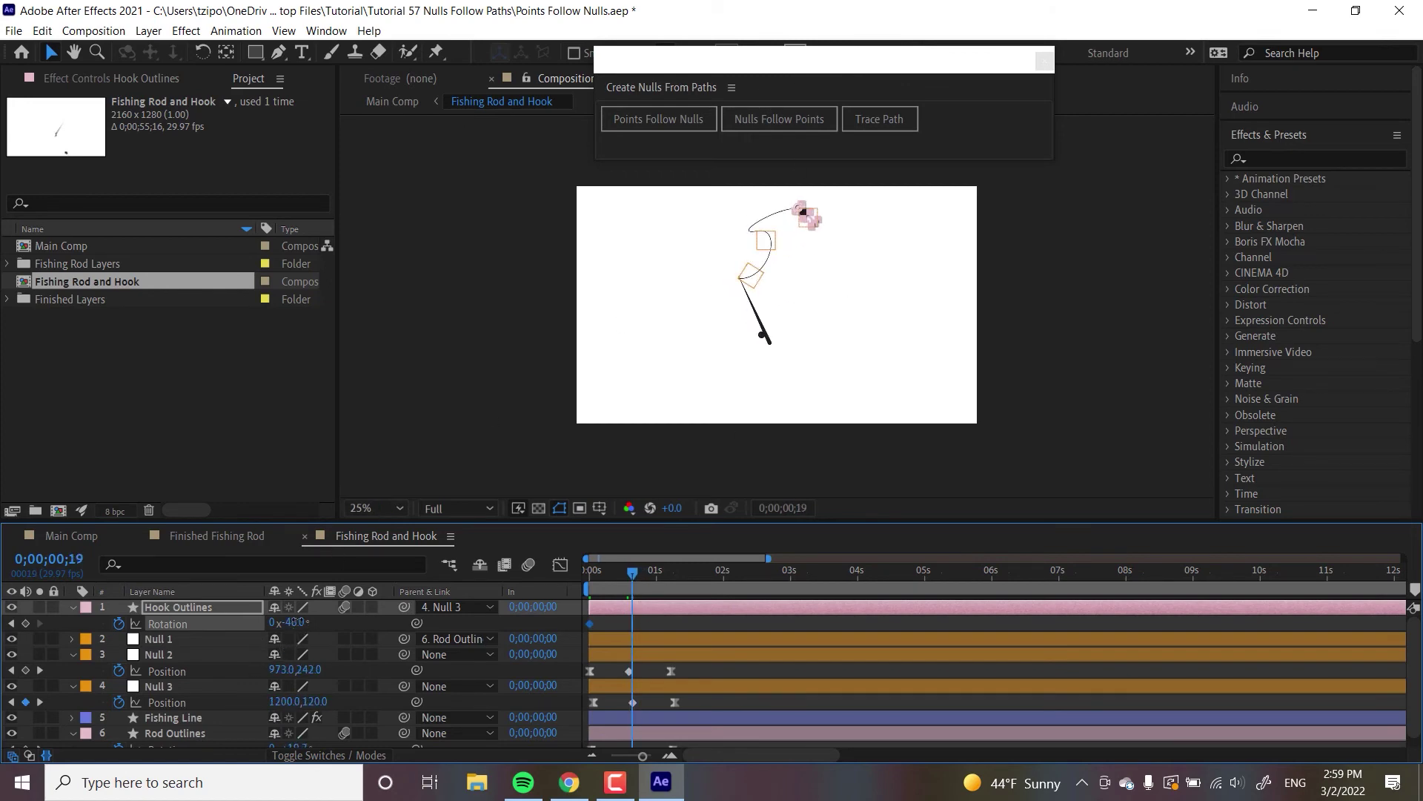
{"action": "left_click_drag", "start_coordinate": [294, 622], "coordinate": [202, 614]}
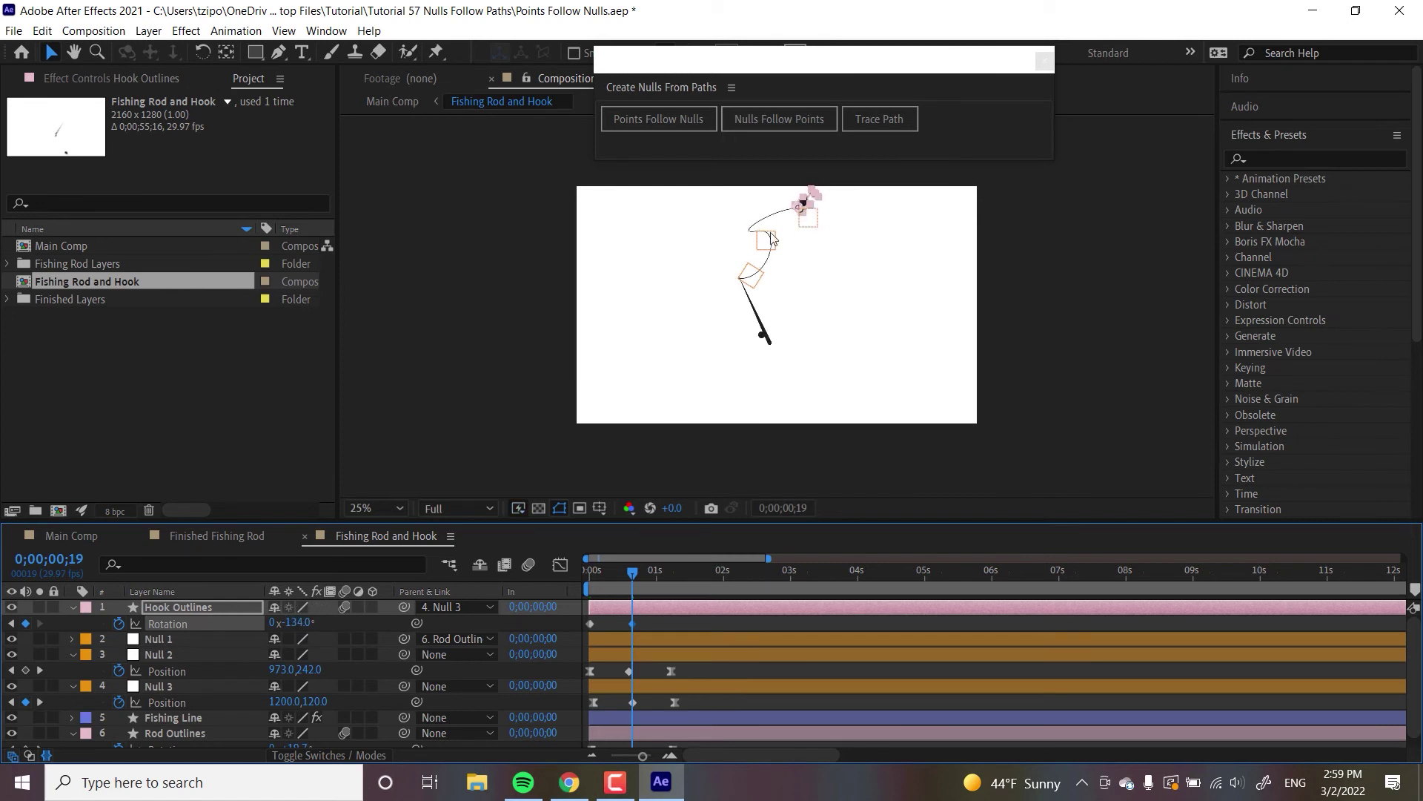
{"action": "left_click", "coordinate": [665, 572]}
{"action": "left_click_drag", "start_coordinate": [665, 572], "coordinate": [670, 575]}
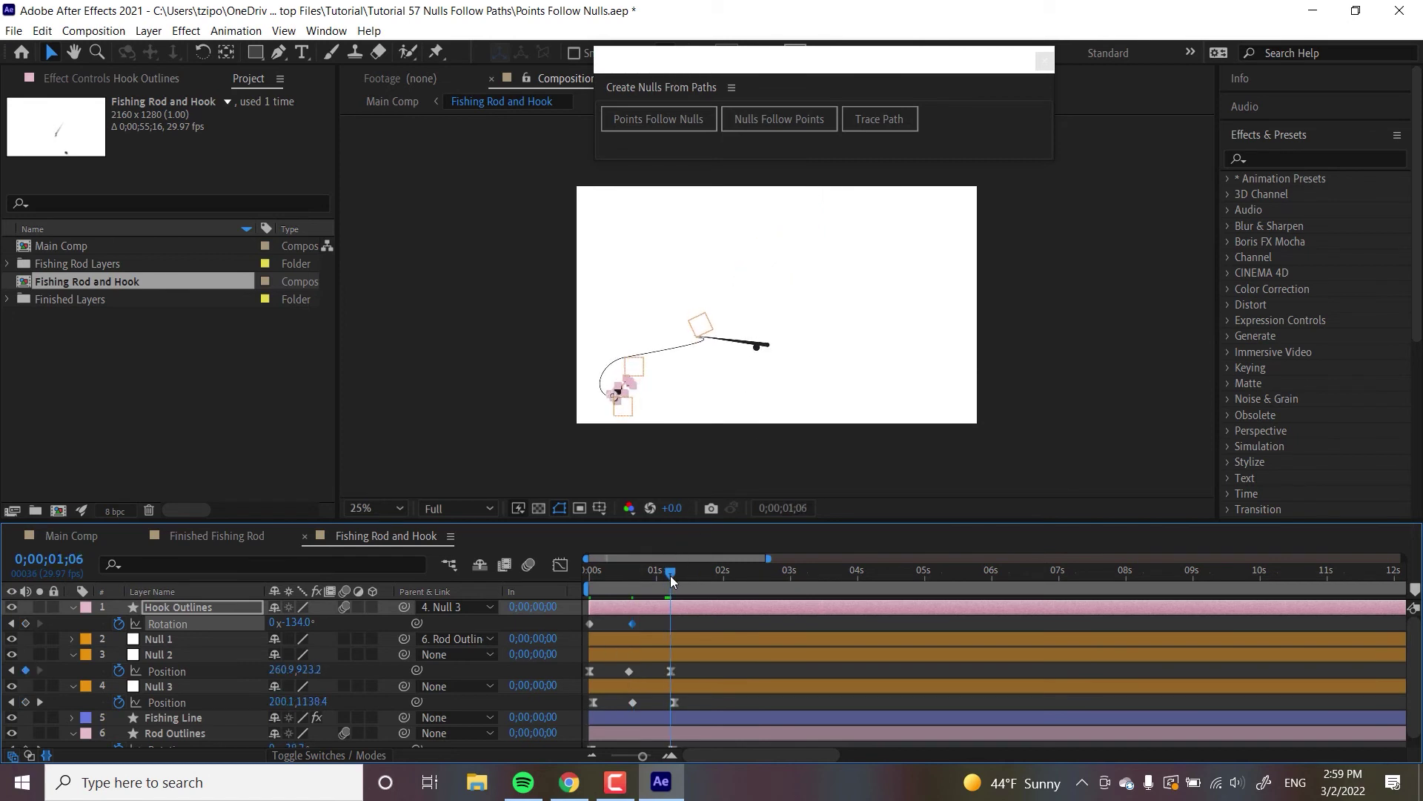
{"action": "left_click_drag", "start_coordinate": [296, 625], "coordinate": [181, 633]}
- Select all layers and enable motion blur on Hook Outlines, Fishing Line and Rod Outlines
{"action": "key", "text": "ctrl+a"}
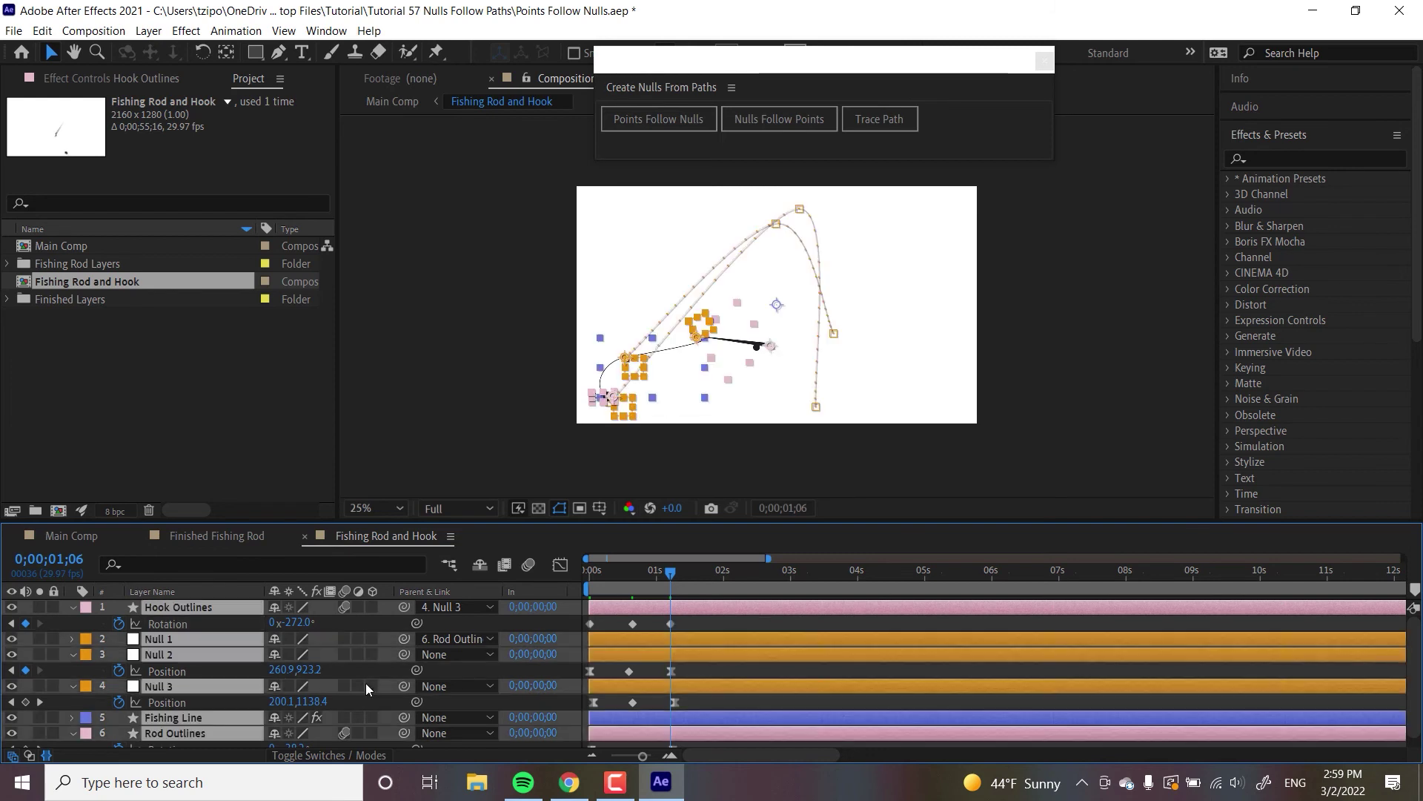
{"action": "left_click", "coordinate": [346, 606]}
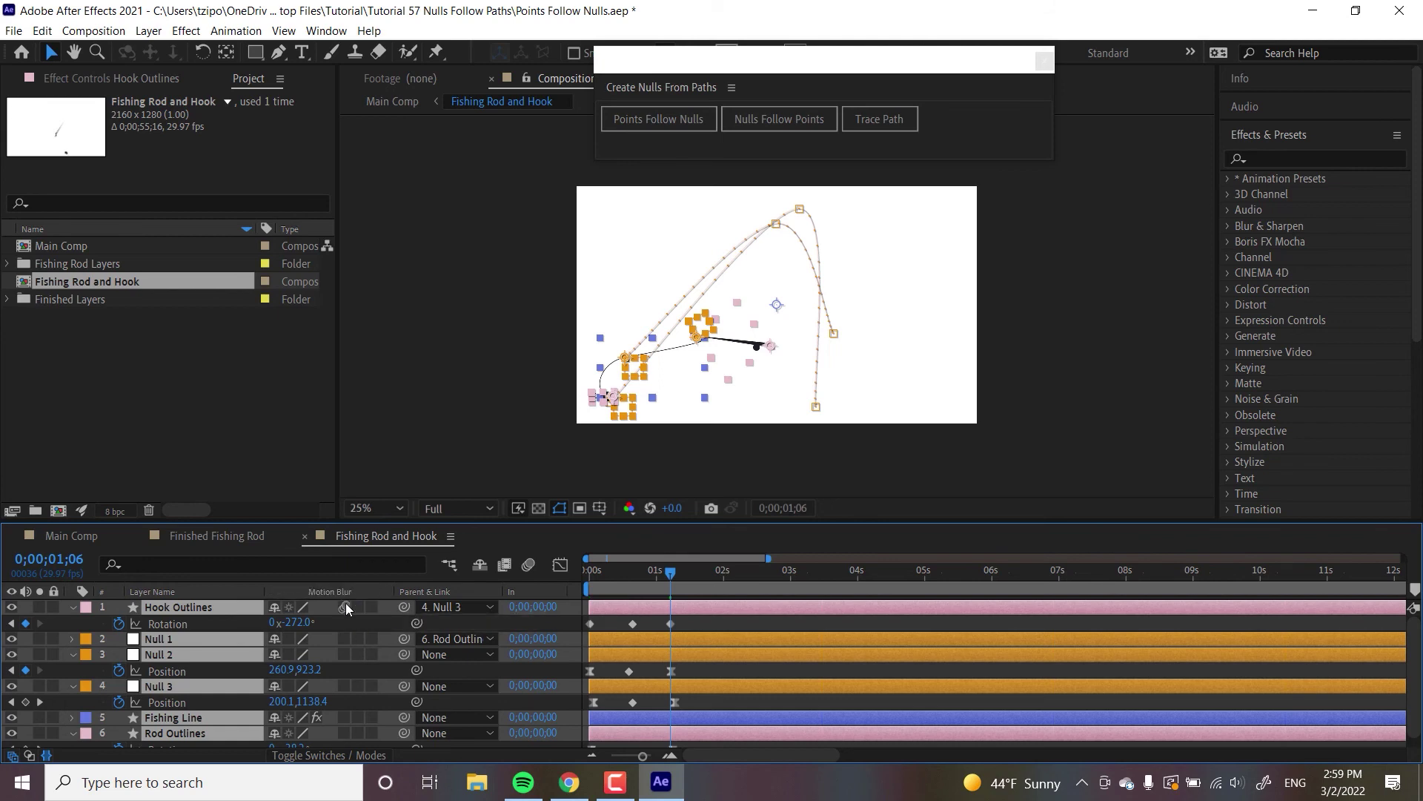
{"action": "left_click", "coordinate": [345, 608]}
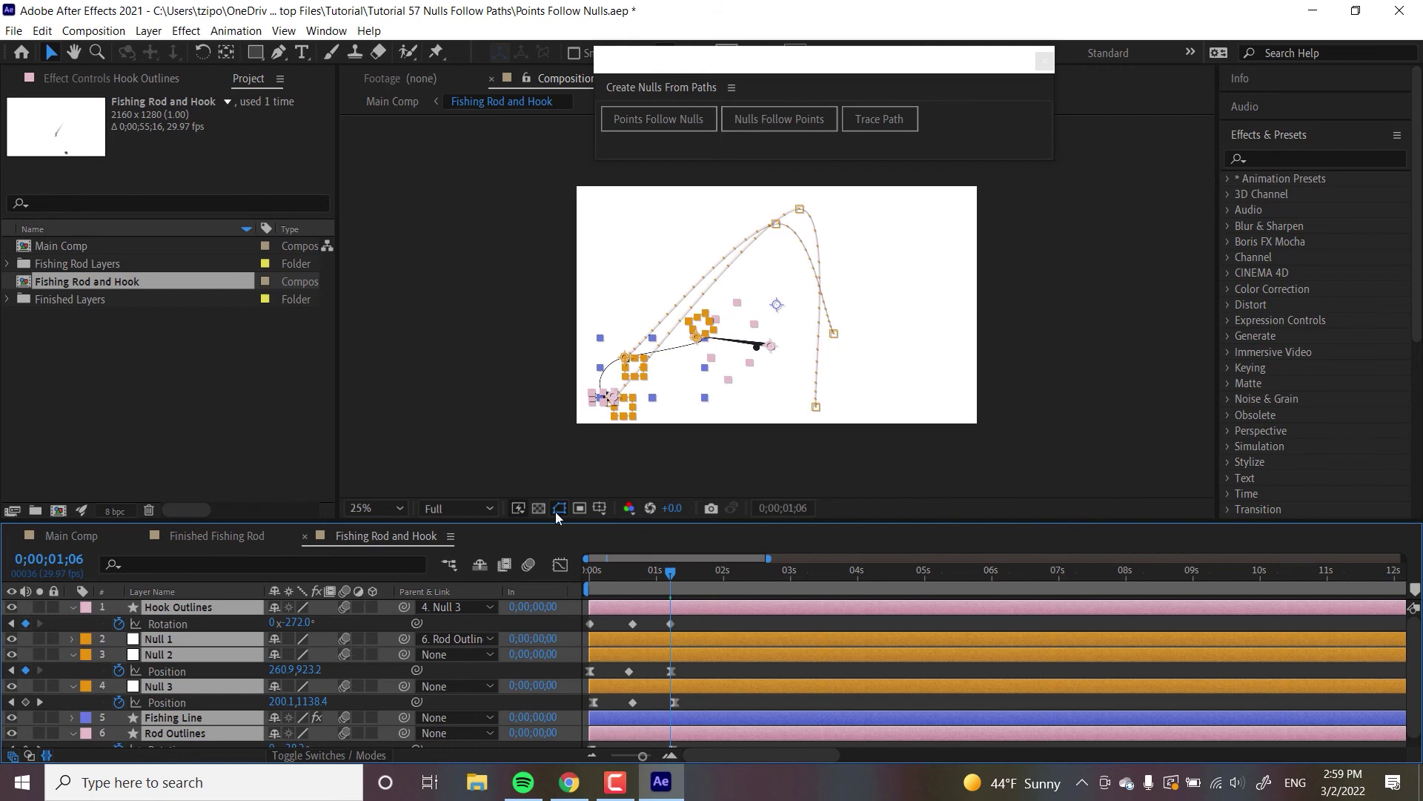
{"action": "left_click", "coordinate": [1124, 415]}
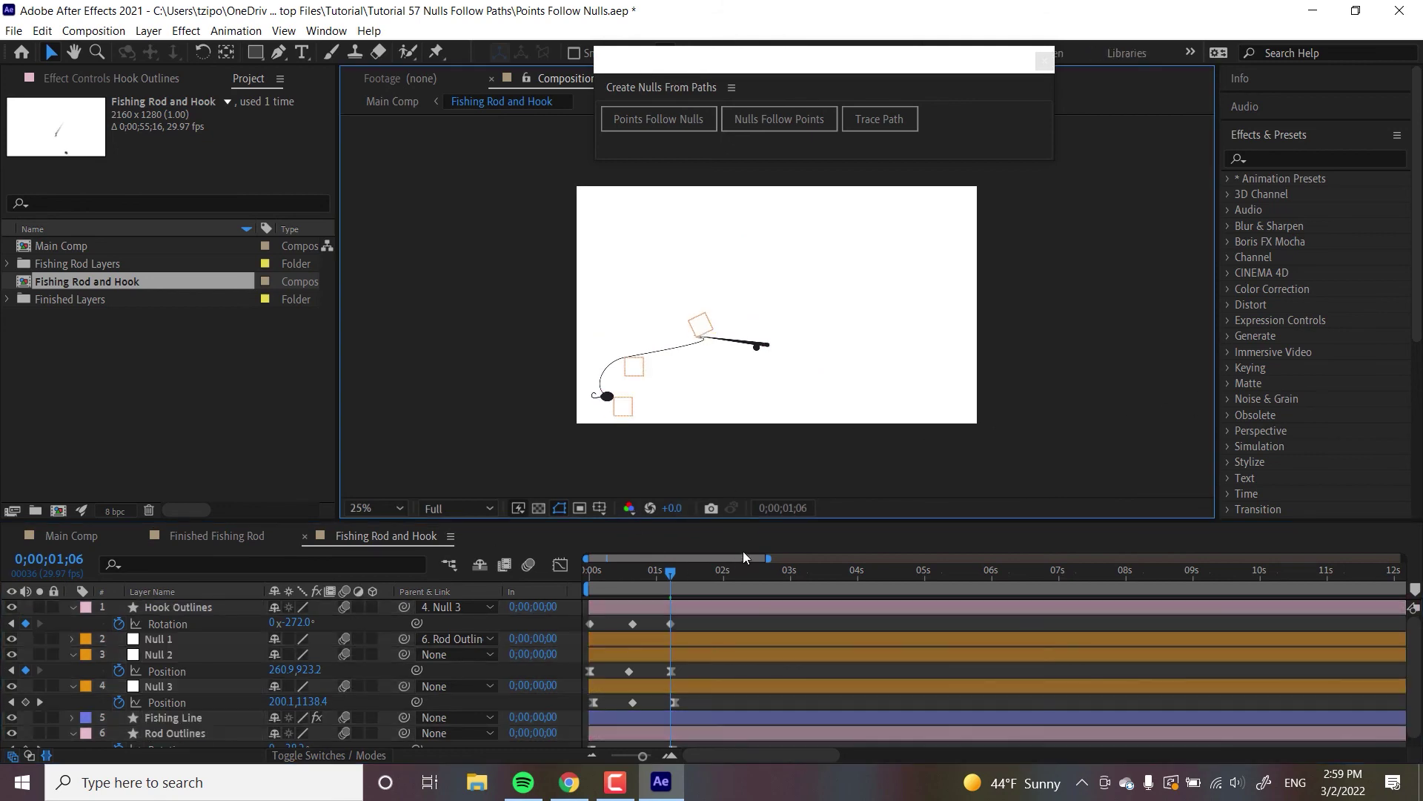